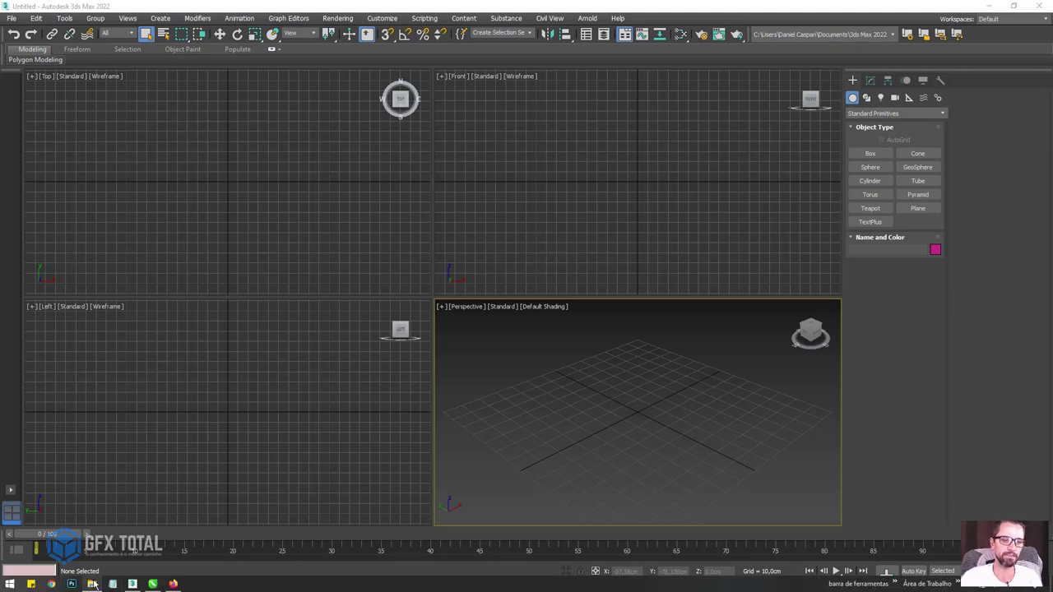
# - Switch to Firefox and view the photo of green coils beside the Bôa Noite box
pyautogui.click(172, 584)
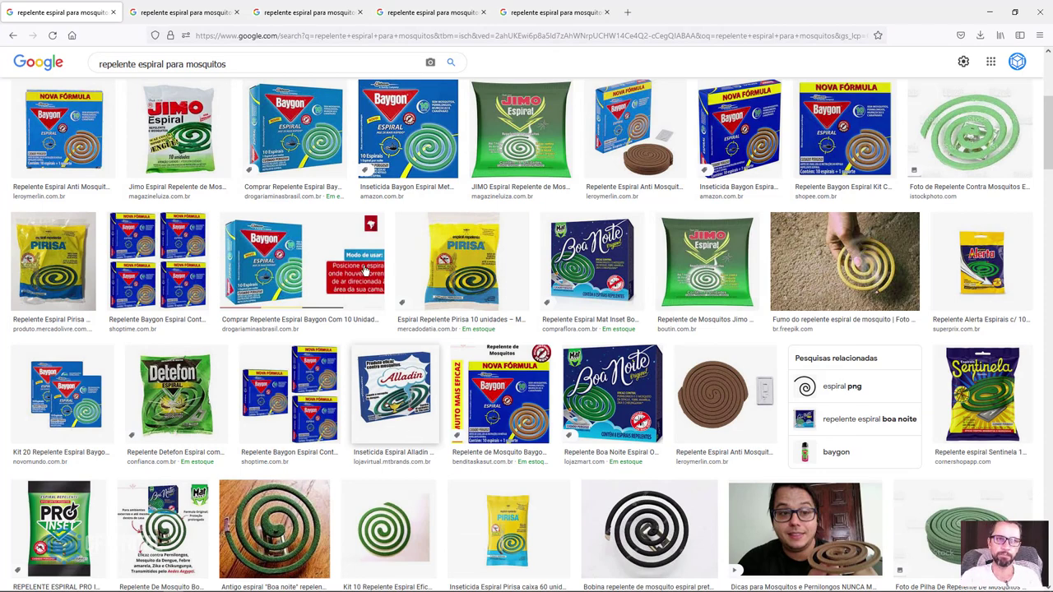
pyautogui.click(175, 16)
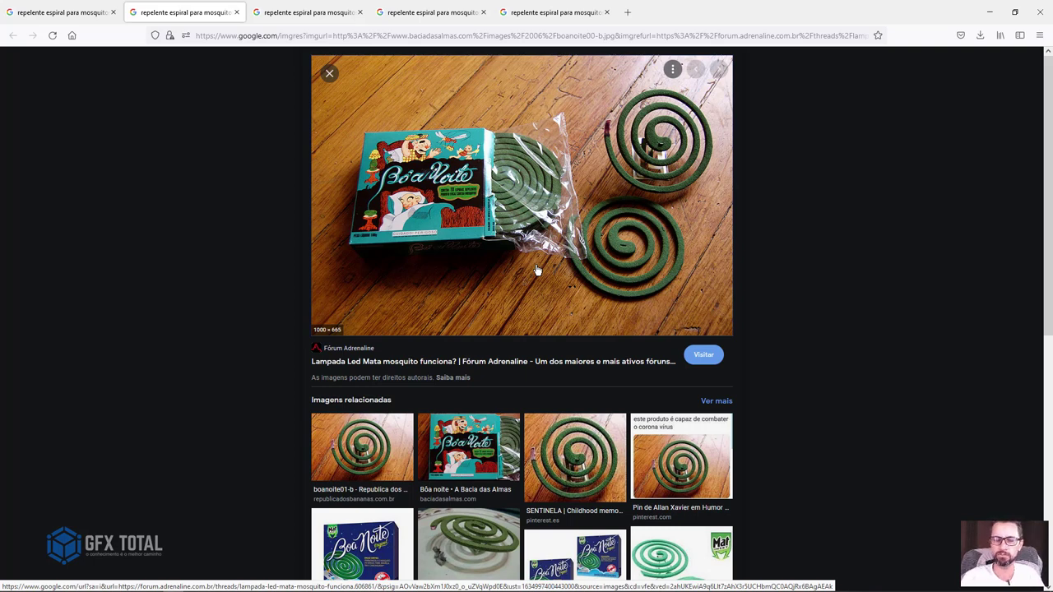
# - Compare the green-coil, dark-coil and mosquito references, ending on the dark brown 'Bobina de Mosquito Limpo' coil
pyautogui.click(309, 14)
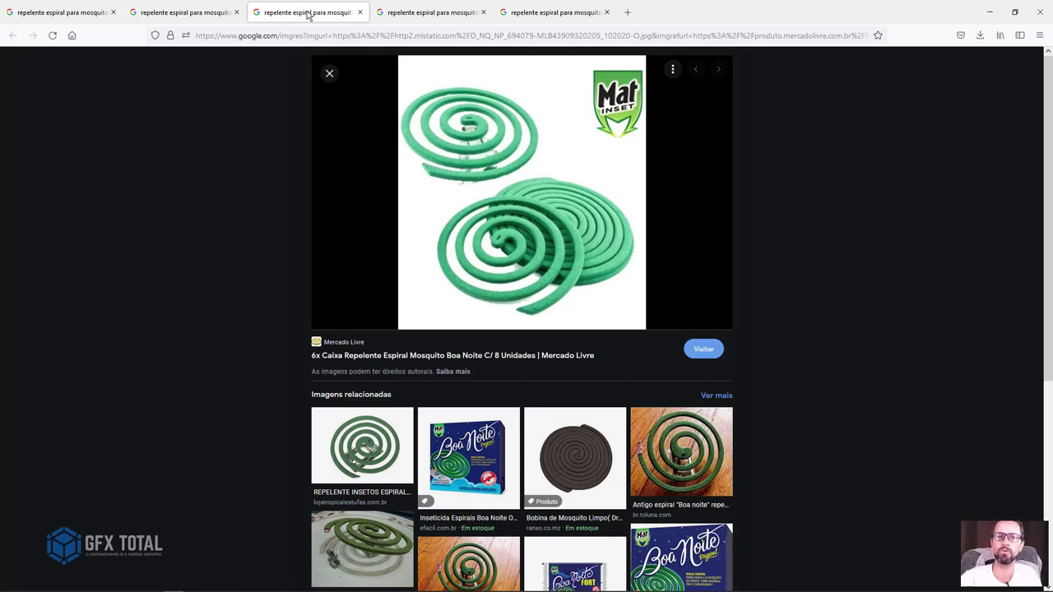
pyautogui.click(433, 10)
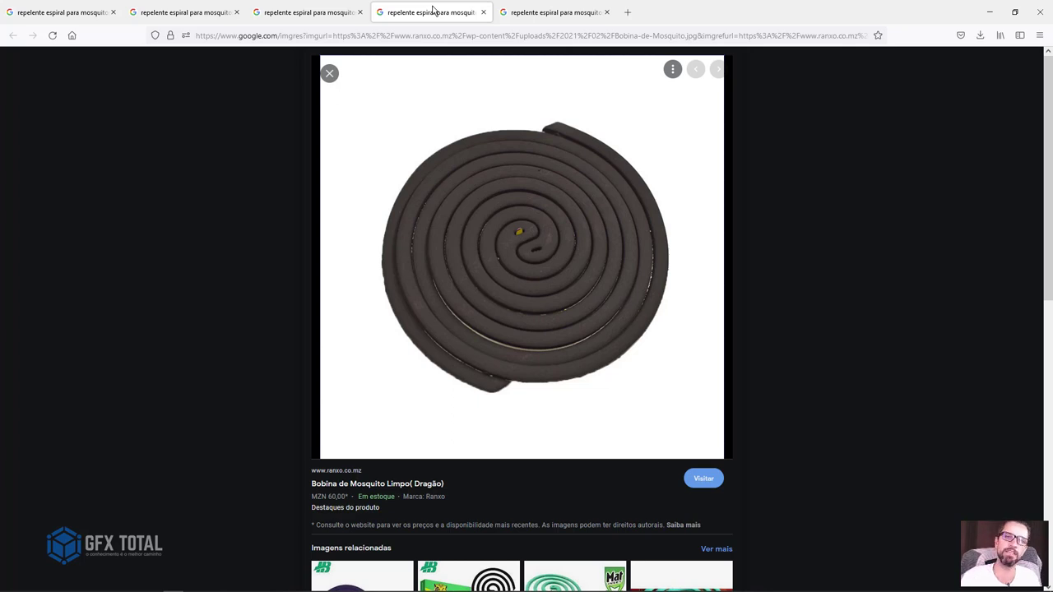
pyautogui.click(553, 11)
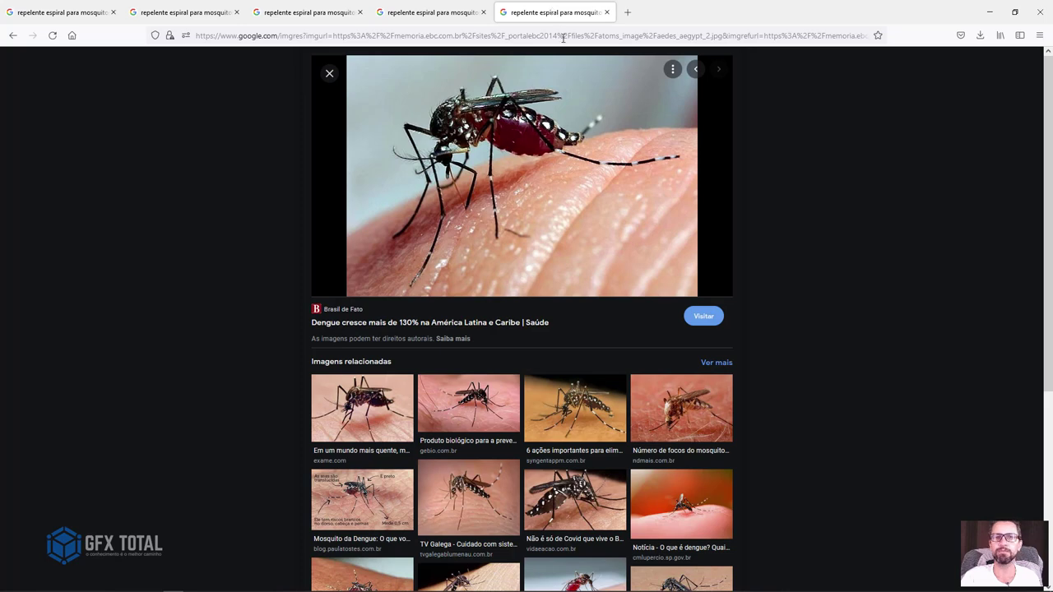
pyautogui.click(437, 14)
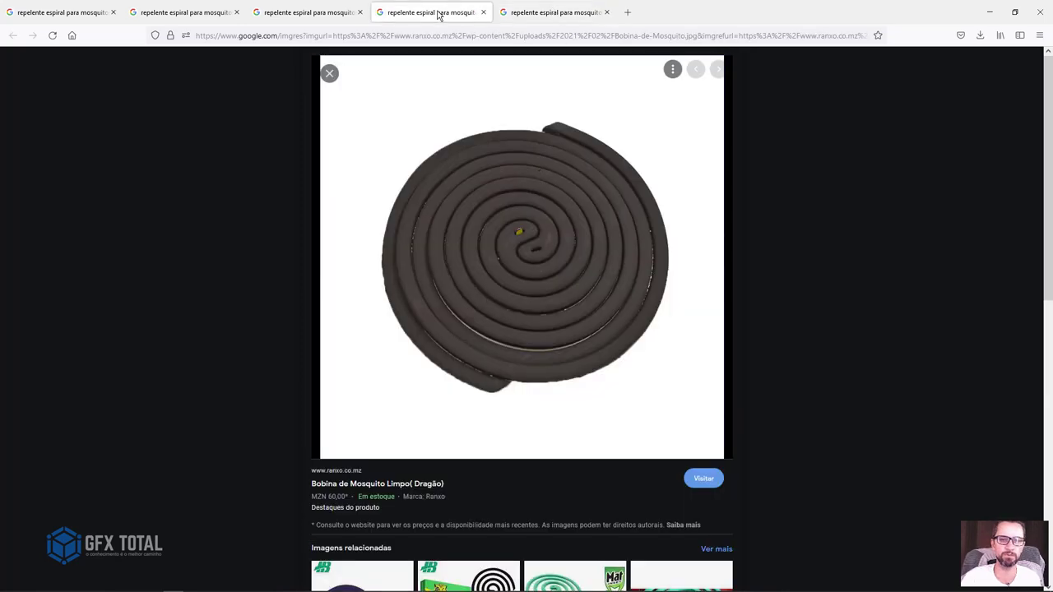
pyautogui.scroll(-3, 718, 238)
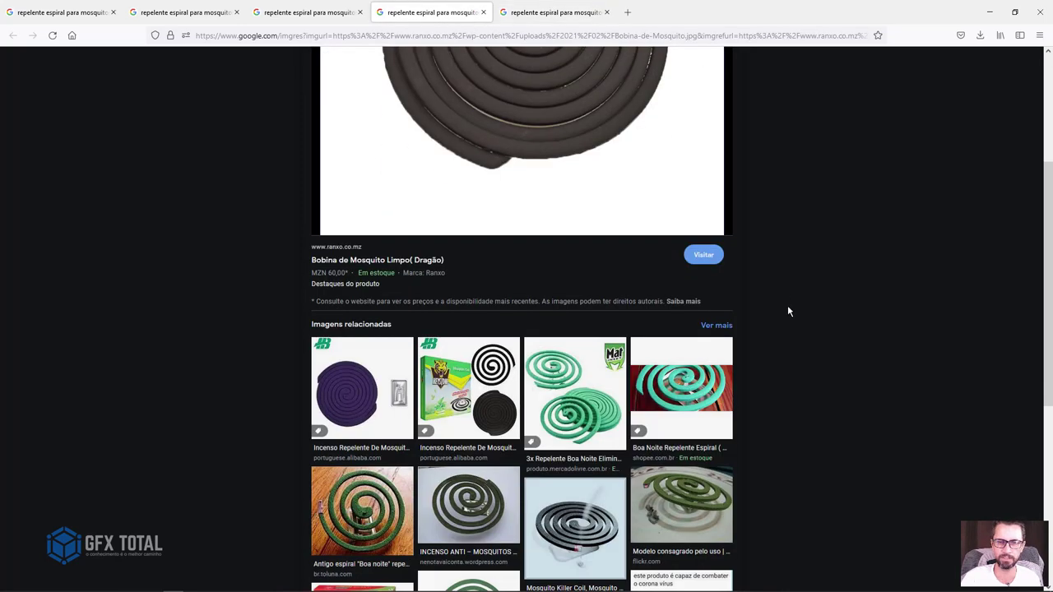
pyautogui.scroll(3, 790, 310)
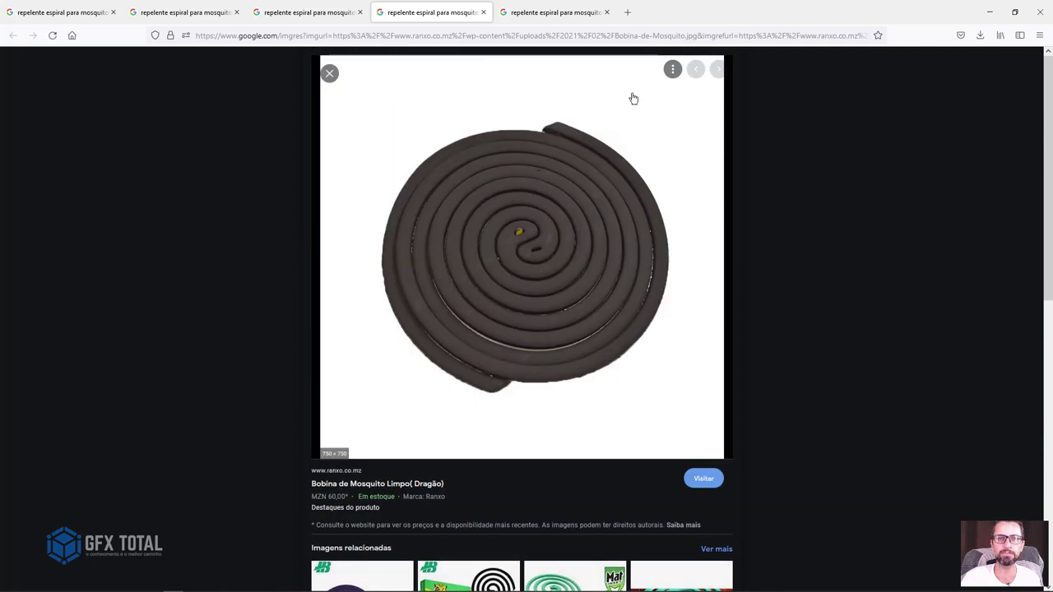
pyautogui.click(547, 14)
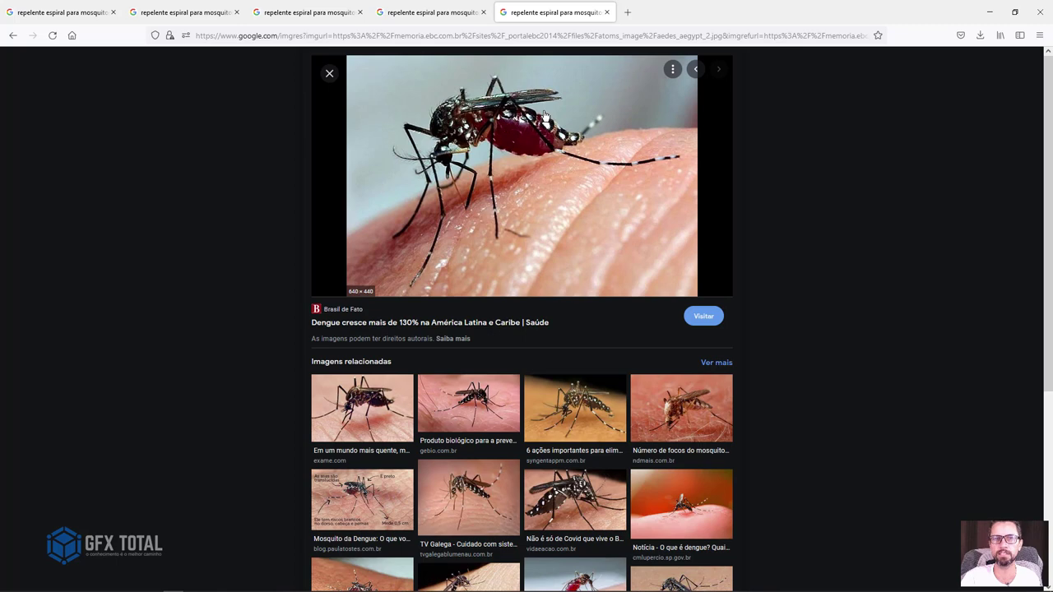
pyautogui.click(457, 16)
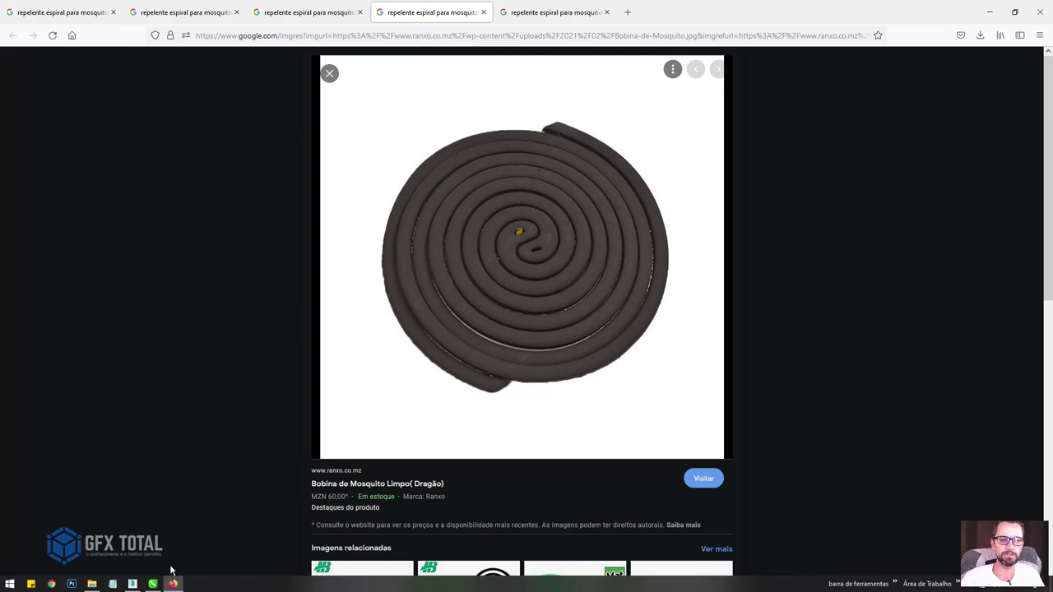
# - Return to 3ds Max, orbit and pan the grid, and maximize the Perspective viewport
pyautogui.click(132, 585)
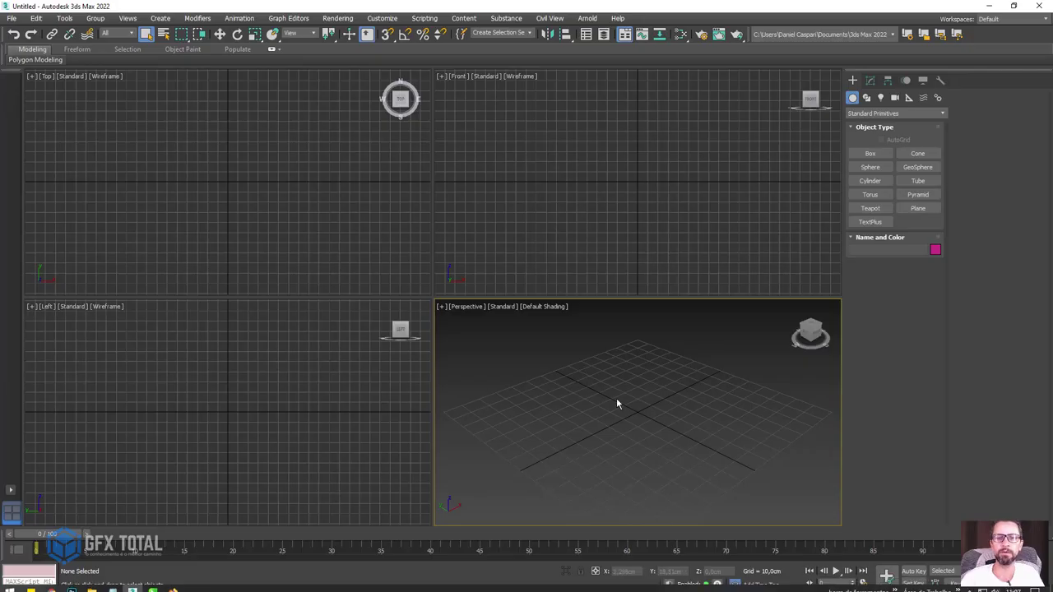
pyautogui.keyDown('alt'); pyautogui.moveTo(741, 412); pyautogui.dragTo(687, 463, button='middle'); pyautogui.keyUp('alt')
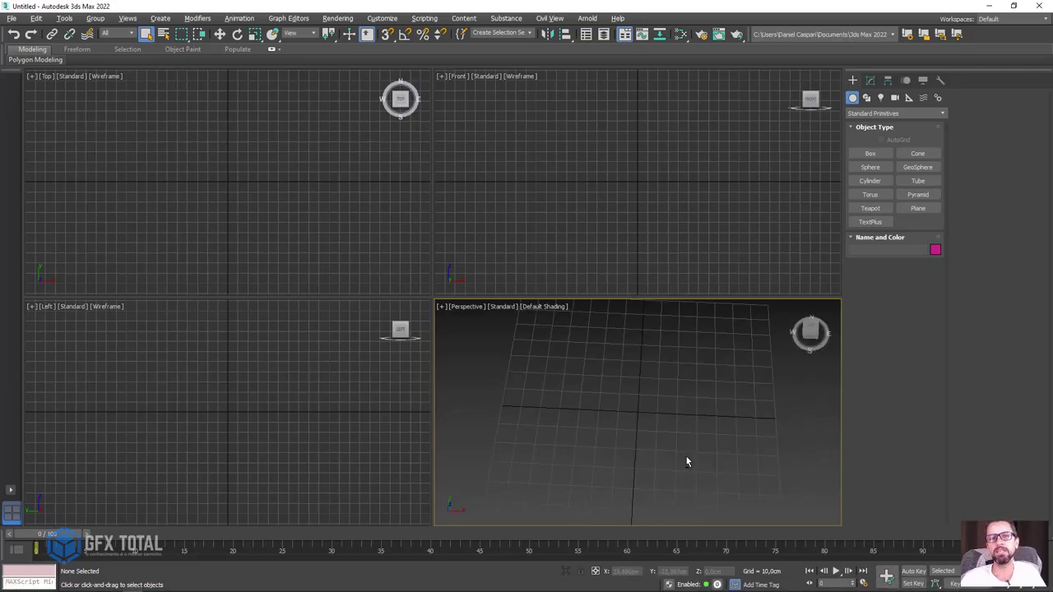
pyautogui.moveTo(677, 400)
pyautogui.mouseDown(button='middle')
pyautogui.moveTo(559, 393)
pyautogui.moveTo(623, 416)
pyautogui.mouseUp(button='middle')
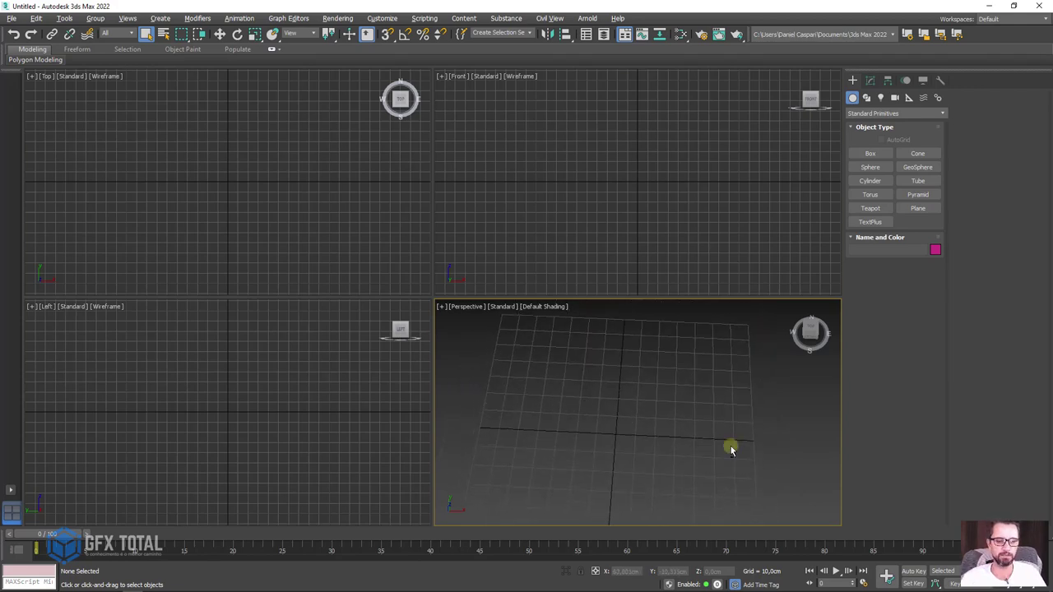
pyautogui.hotkey('alt', 'w')
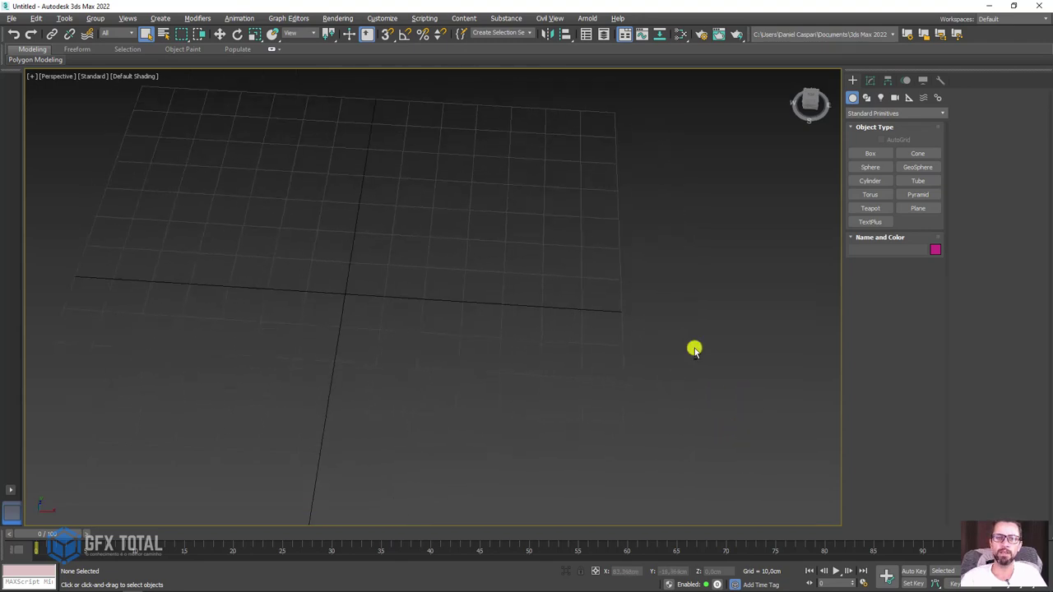
# - Draw Plane001 on the grid with edged faces shown and selection brackets hidden
pyautogui.click(918, 208)
pyautogui.moveTo(249, 247); pyautogui.dragTo(464, 318)
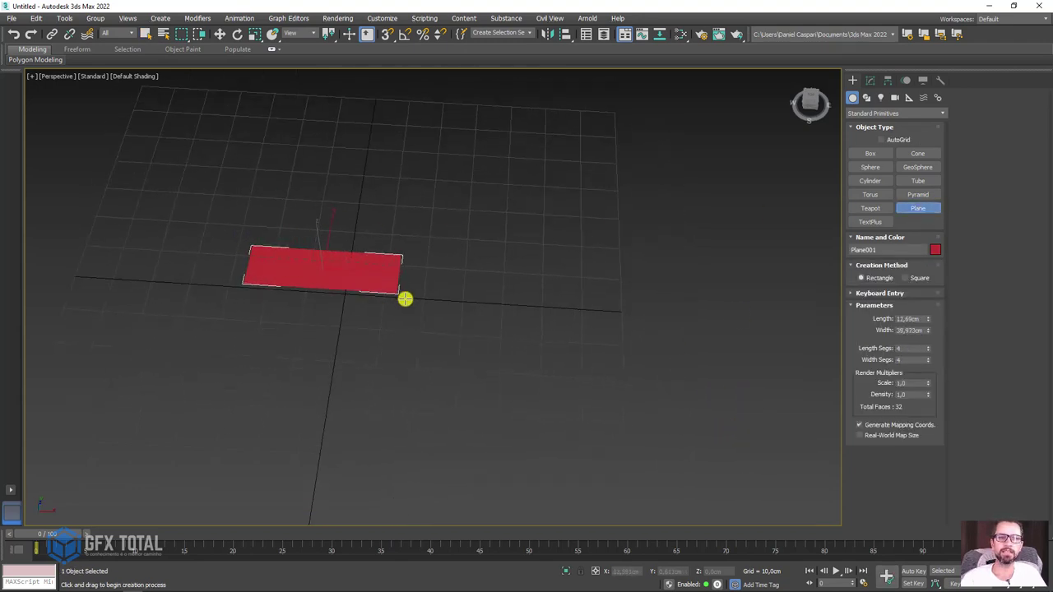
pyautogui.rightClick(449, 310)
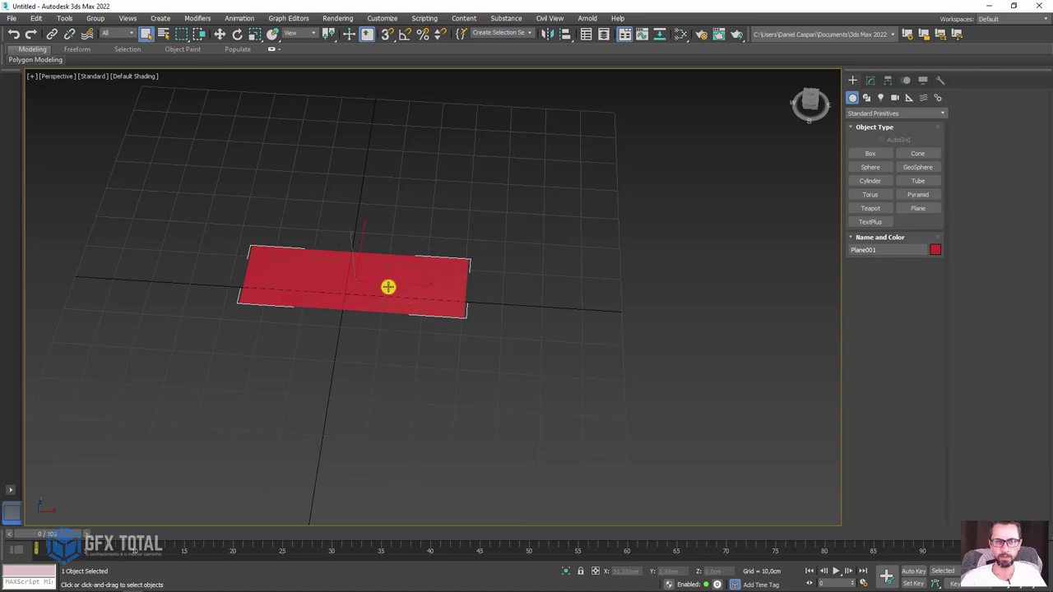
pyautogui.moveTo(388, 287)
pyautogui.mouseDown(button='middle')
pyautogui.moveTo(439, 309)
pyautogui.moveTo(499, 304)
pyautogui.mouseUp(button='middle')
pyautogui.press('F4')
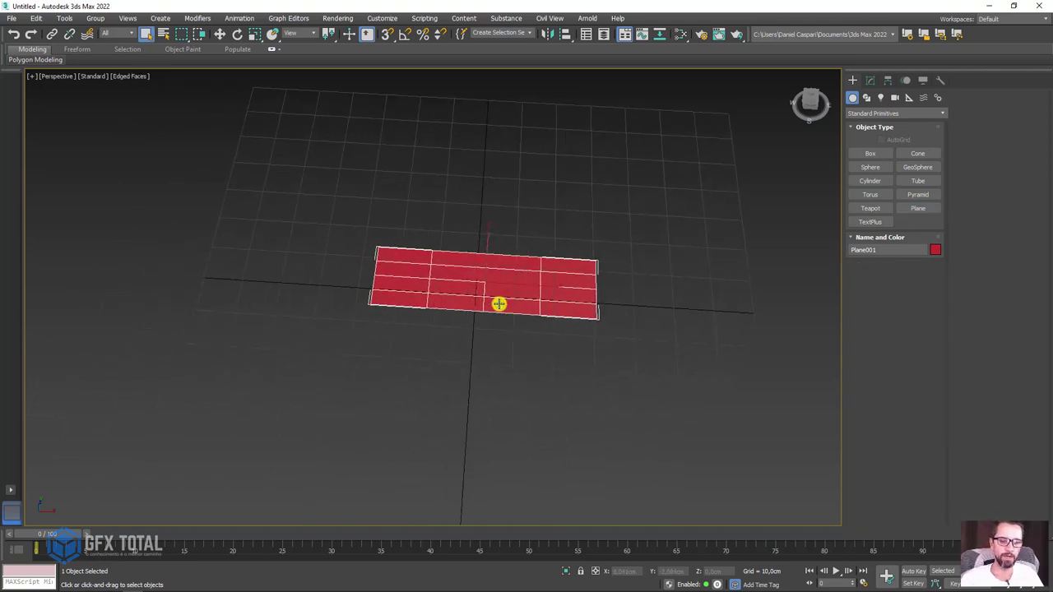
pyautogui.press('j')
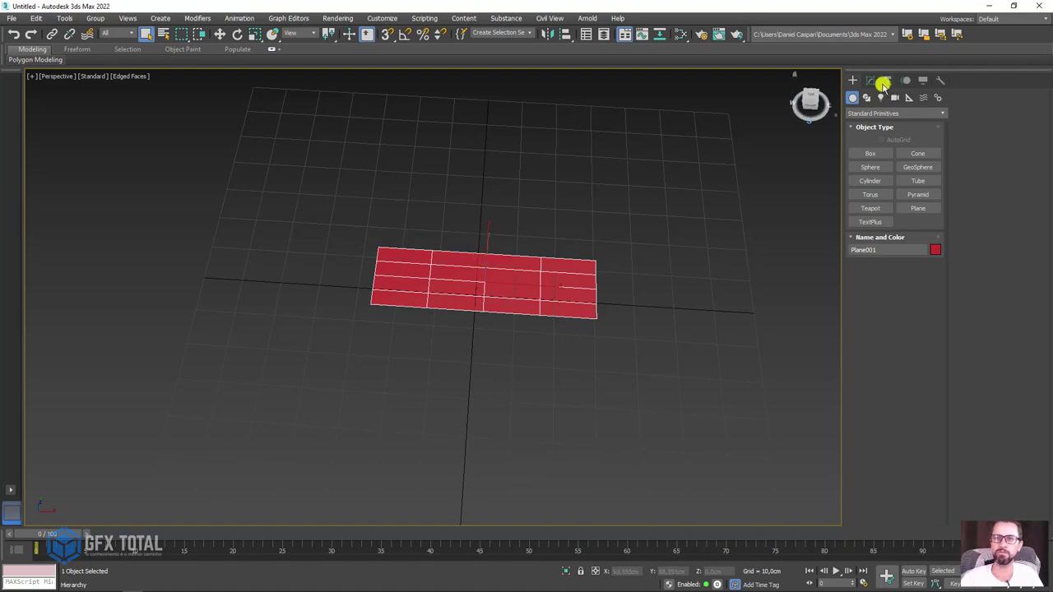
# - Set the plane to 1 length segment, 132.06 cm width, and shrink its length
pyautogui.click(870, 80)
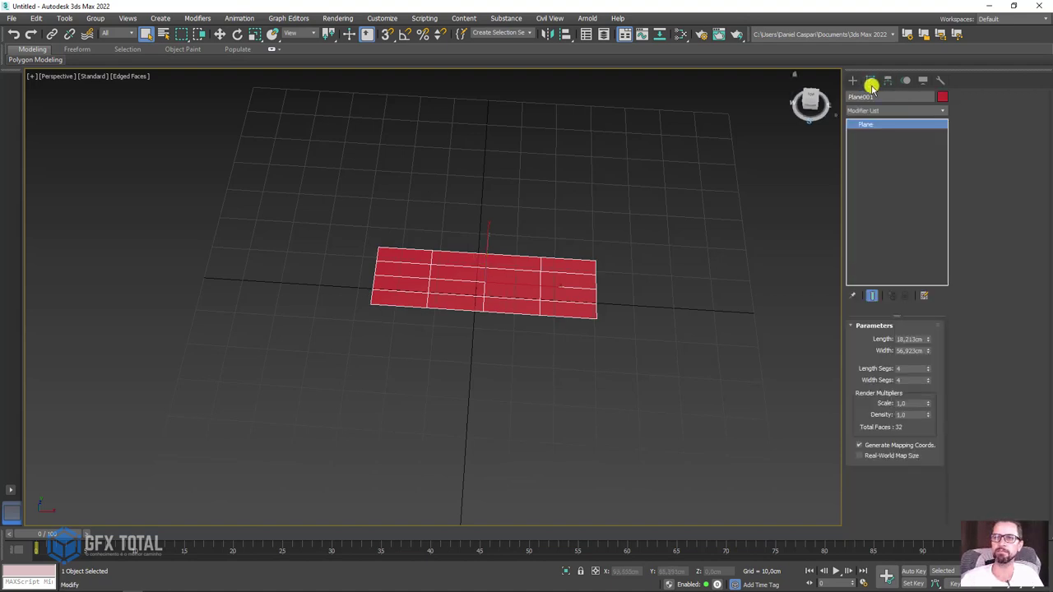
pyautogui.rightClick(927, 369)
pyautogui.scroll(1, 499, 283)
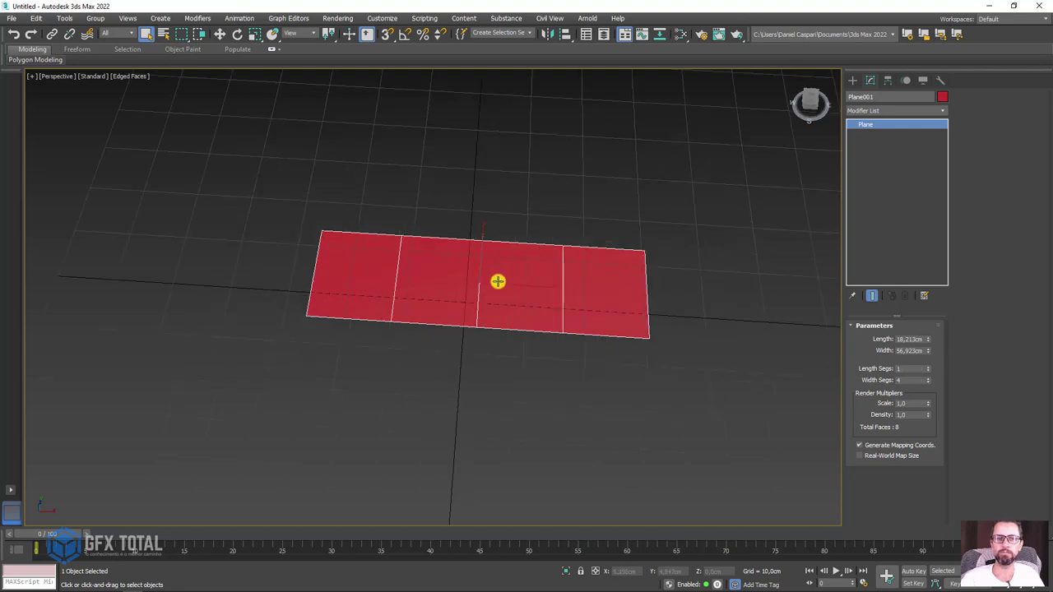
pyautogui.scroll(1, 598, 266)
pyautogui.scroll(1, 609, 318)
pyautogui.keyDown('alt'); pyautogui.moveTo(607, 339); pyautogui.dragTo(613, 242, button='middle'); pyautogui.keyUp('alt')
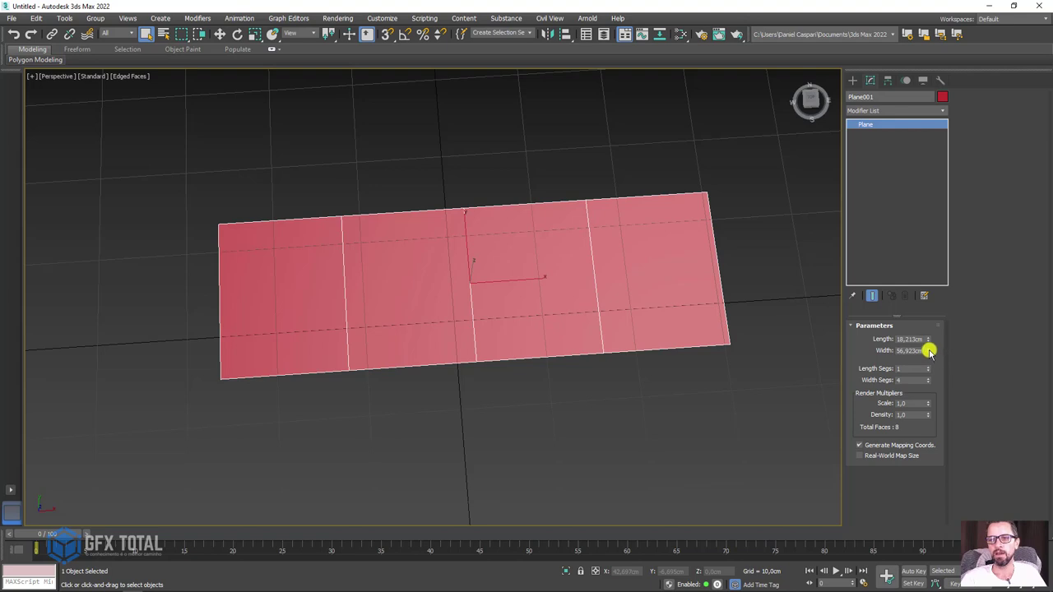
pyautogui.moveTo(927, 352); pyautogui.dragTo(985, 299)
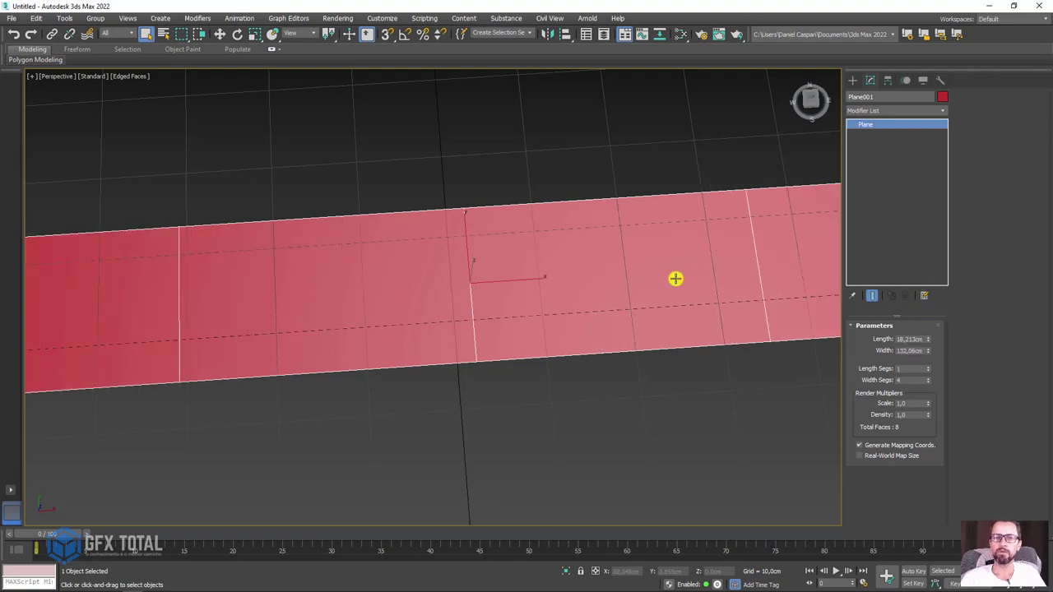
pyautogui.scroll(-2, 674, 277)
pyautogui.moveTo(928, 338)
pyautogui.mouseDown()
pyautogui.moveTo(930, 377)
pyautogui.moveTo(929, 355)
pyautogui.mouseUp()
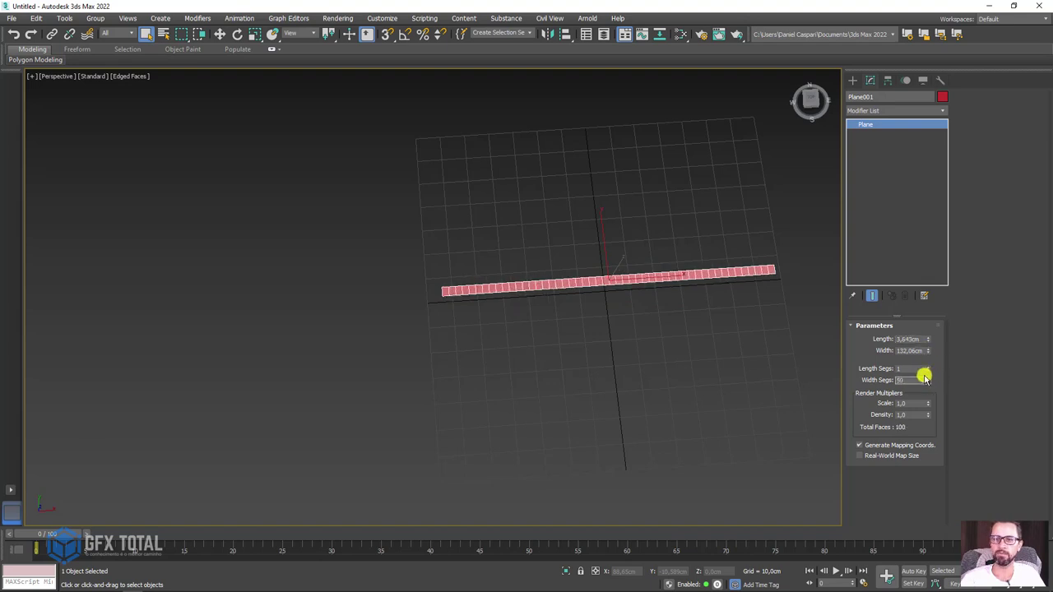
# - Give the strip 50 width segments and frame it in the view
pyautogui.doubleClick(905, 380)
pyautogui.write('50')
pyautogui.press('Return')
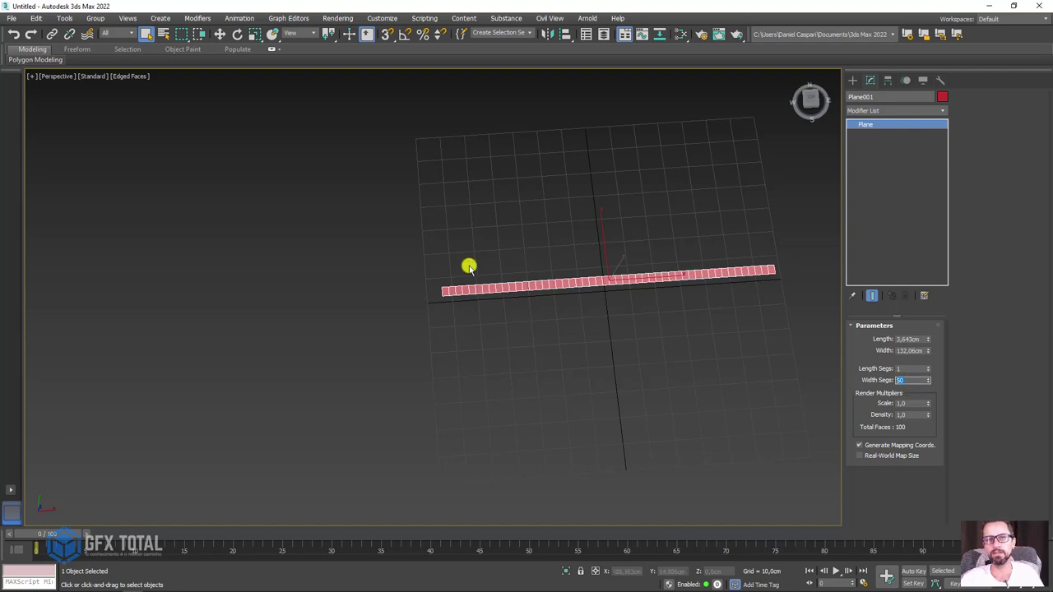
pyautogui.scroll(3, 437, 317)
pyautogui.scroll(-3, 446, 324)
pyautogui.moveTo(447, 324); pyautogui.dragTo(435, 283, button='middle')
pyautogui.scroll(2, 435, 283)
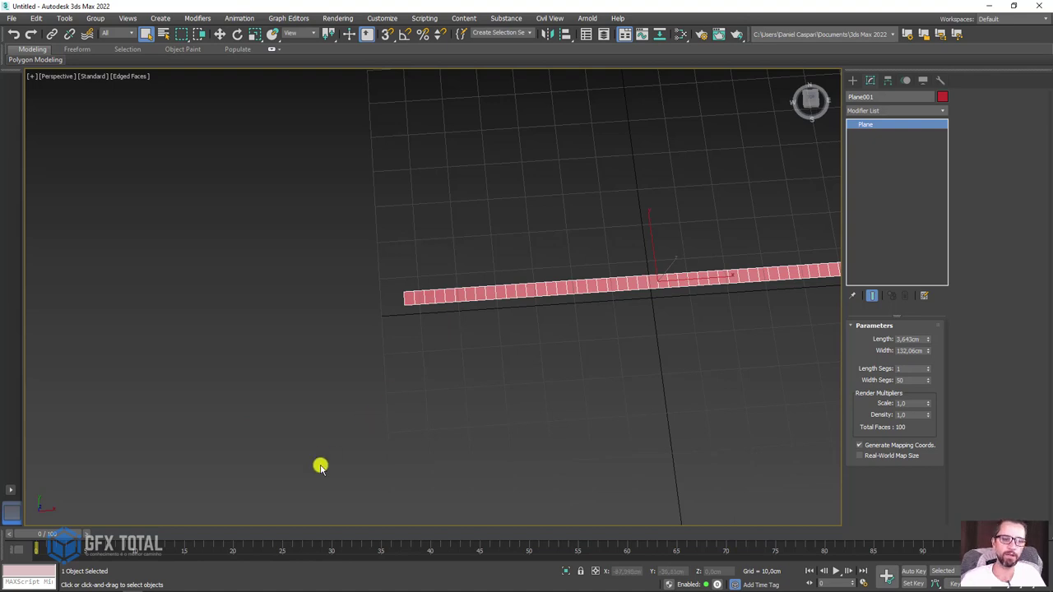
pyautogui.moveTo(91, 584)
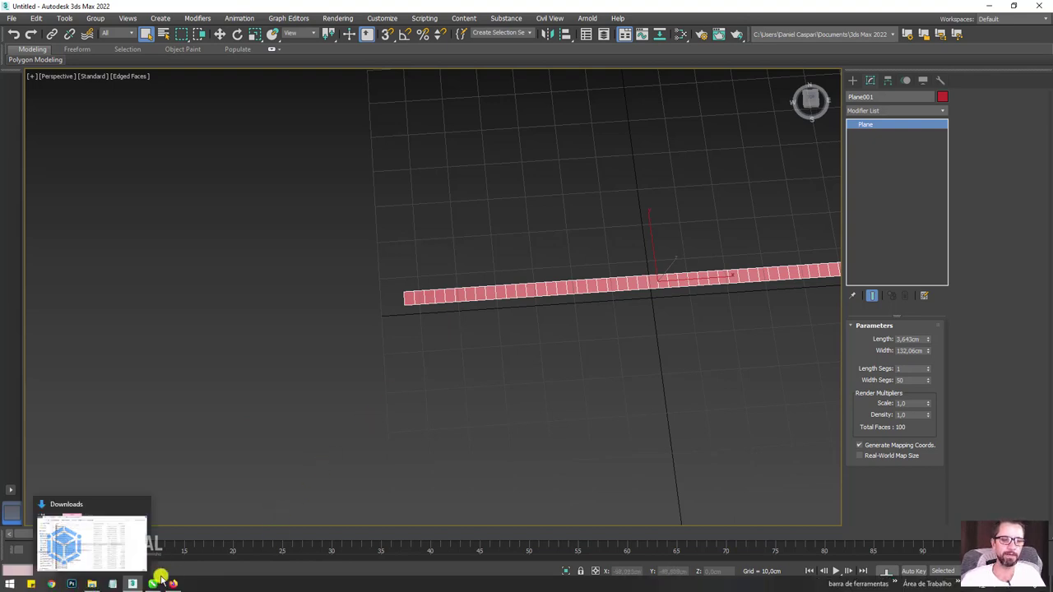
# - Bring back the dark coil reference and sketch its centre gap and spiral path
pyautogui.click(173, 583)
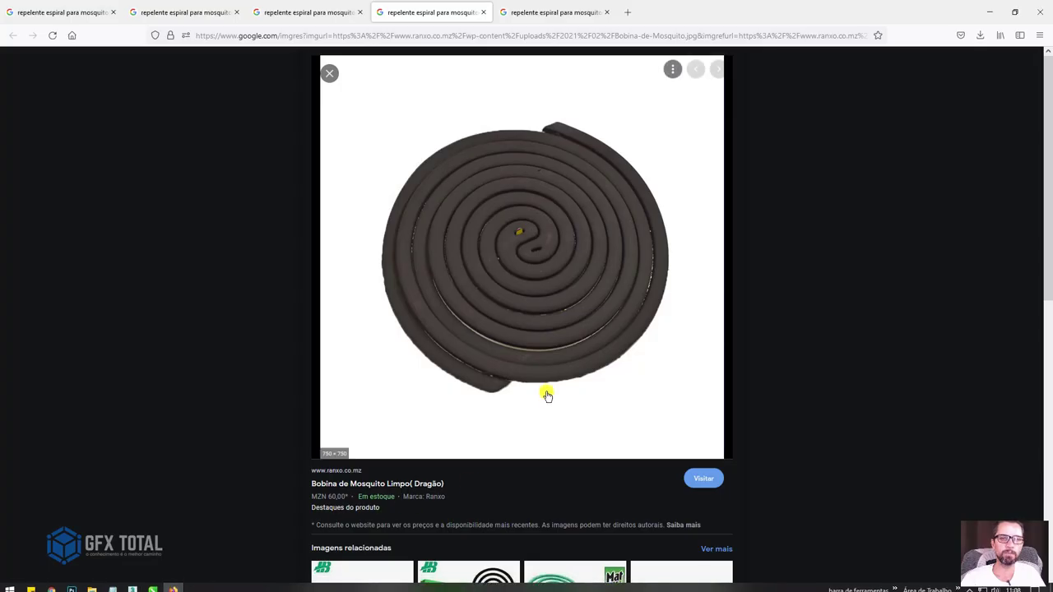
pyautogui.click(541, 265)
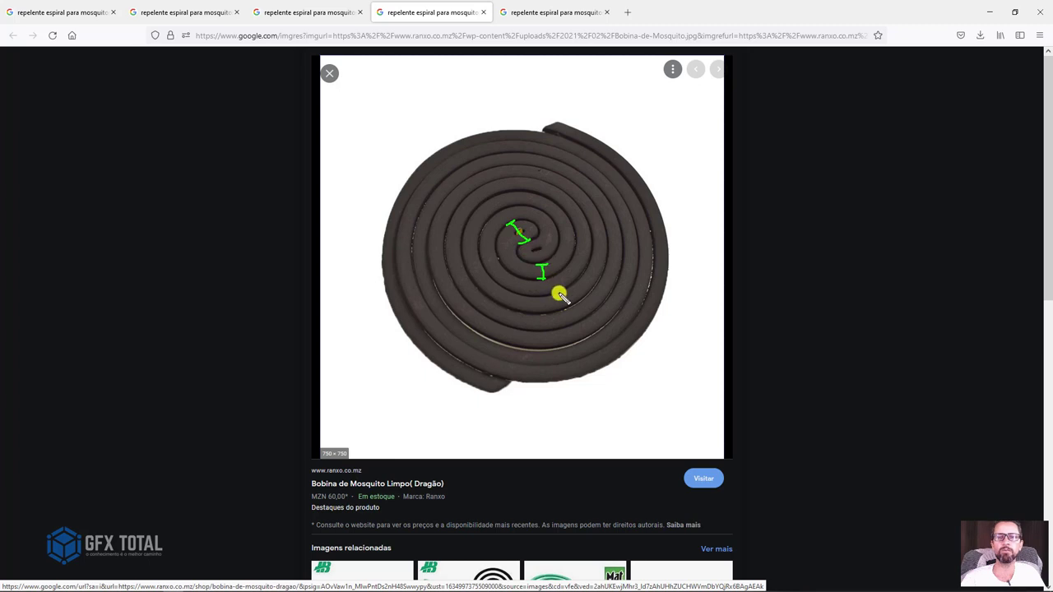
pyautogui.press('Escape')
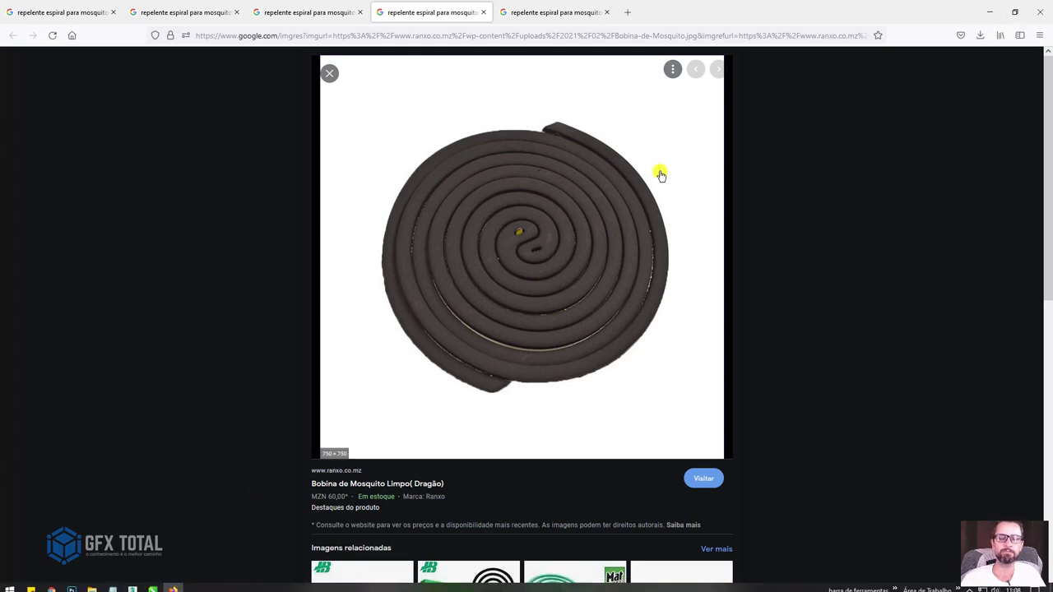
pyautogui.moveTo(521, 227)
pyautogui.mouseDown()
pyautogui.moveTo(541, 197)
pyautogui.moveTo(480, 222)
pyautogui.moveTo(505, 294)
pyautogui.mouseUp()
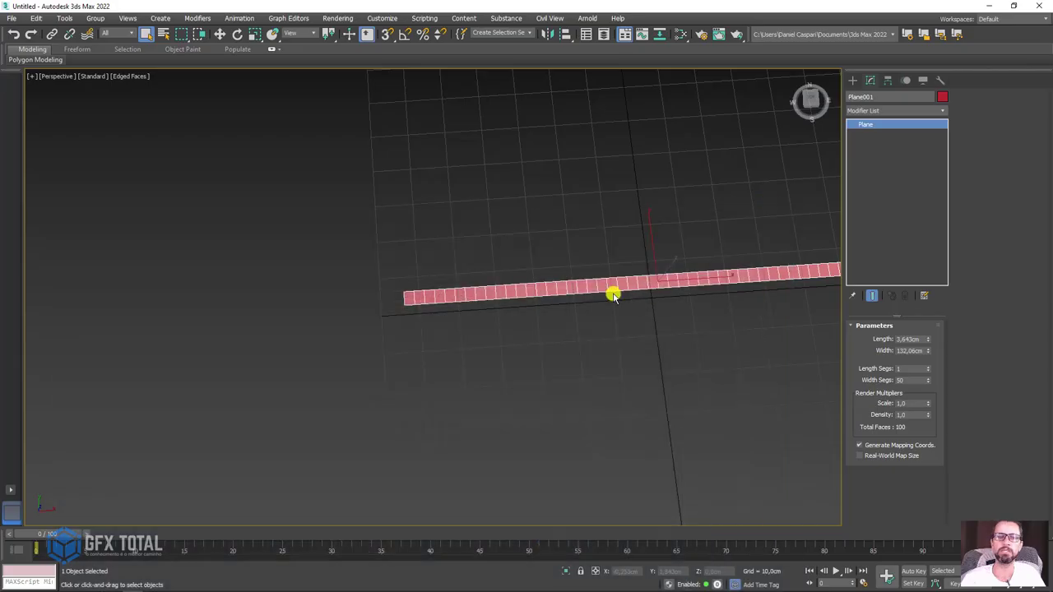
# - Re-centre the strip and add an Edit Poly modifier to Plane001
pyautogui.moveTo(611, 292); pyautogui.dragTo(447, 299, button='middle')
pyautogui.scroll(-3, 430, 297)
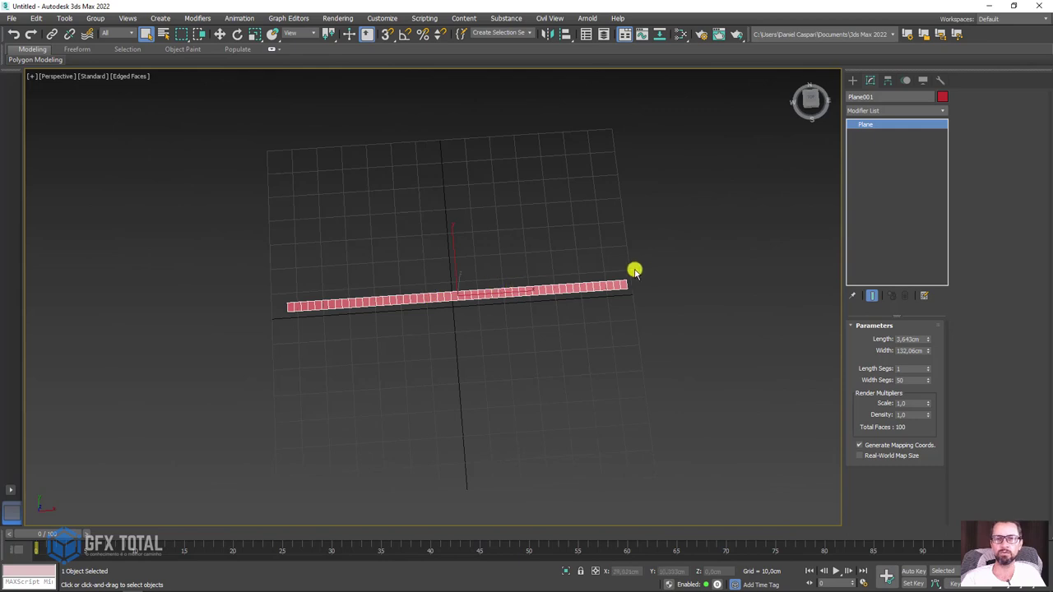
pyautogui.scroll(3, 625, 293)
pyautogui.scroll(-1, 605, 298)
pyautogui.scroll(2, 625, 291)
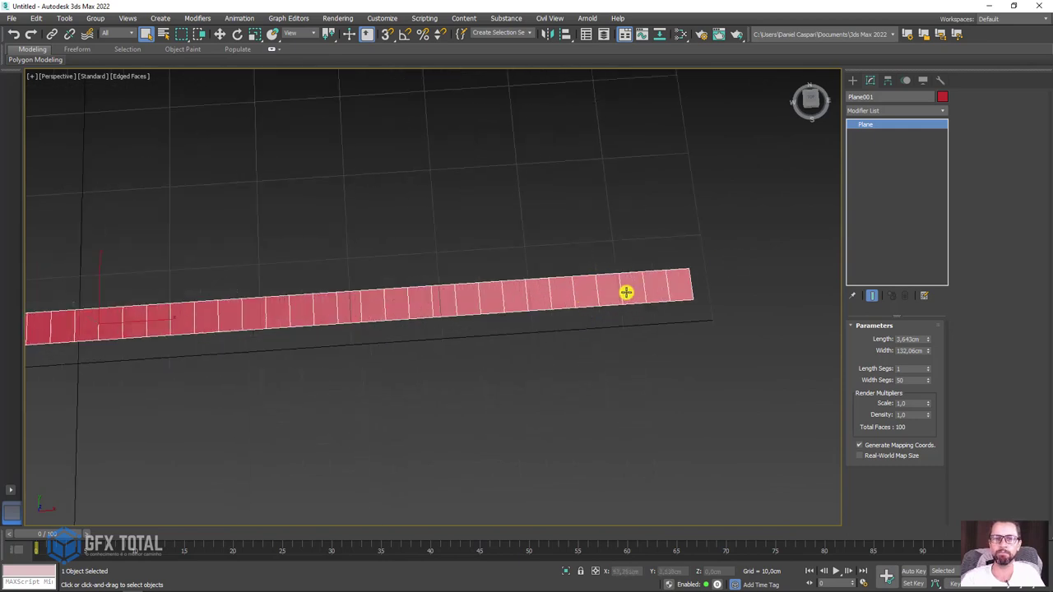
pyautogui.scroll(1, 642, 294)
pyautogui.scroll(2, 641, 309)
pyautogui.click(938, 111)
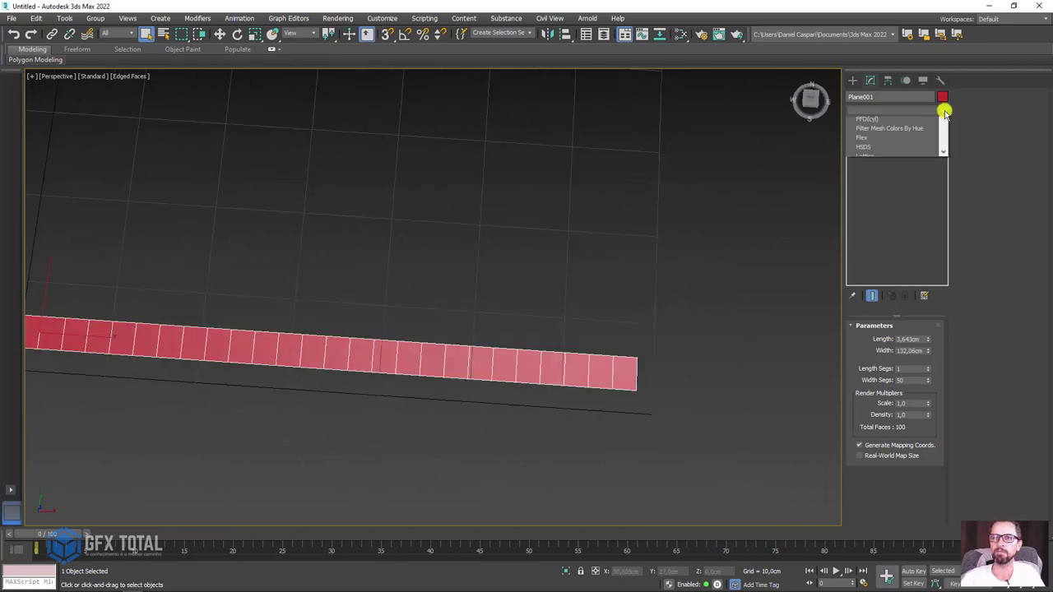
pyautogui.moveTo(943, 140); pyautogui.dragTo(942, 218)
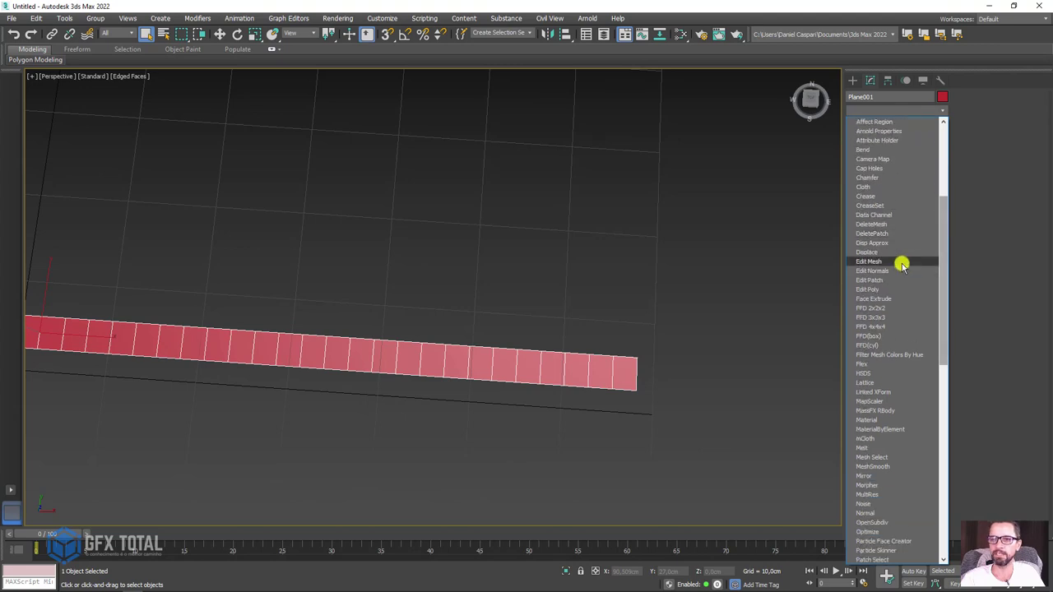
pyautogui.click(878, 288)
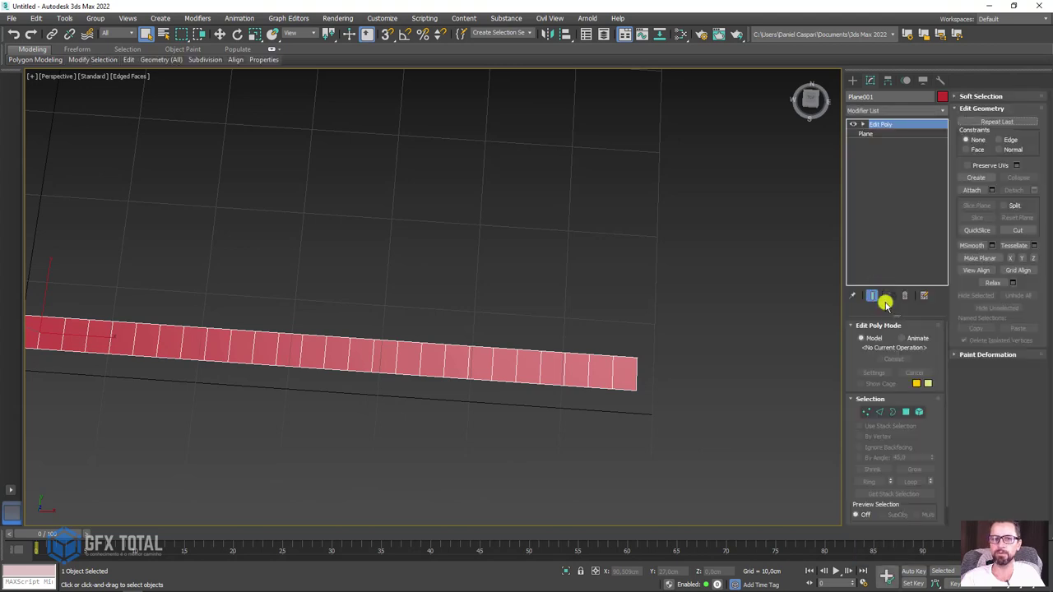
# - Select the right-end vertices and lift them up along Y into a sloped tip
pyautogui.click(867, 413)
pyautogui.scroll(2, 618, 353)
pyautogui.moveTo(531, 335); pyautogui.dragTo(600, 370)
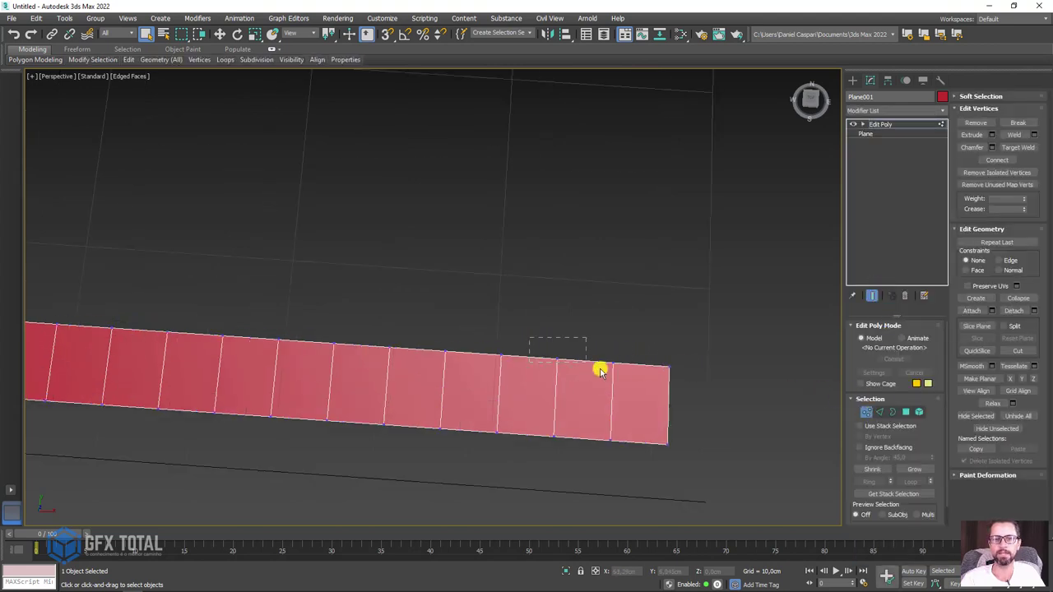
pyautogui.press('w')
pyautogui.moveTo(587, 296); pyautogui.dragTo(592, 271)
pyautogui.keyDown('alt'); pyautogui.moveTo(535, 299); pyautogui.dragTo(535, 307, button='middle'); pyautogui.keyUp('alt')
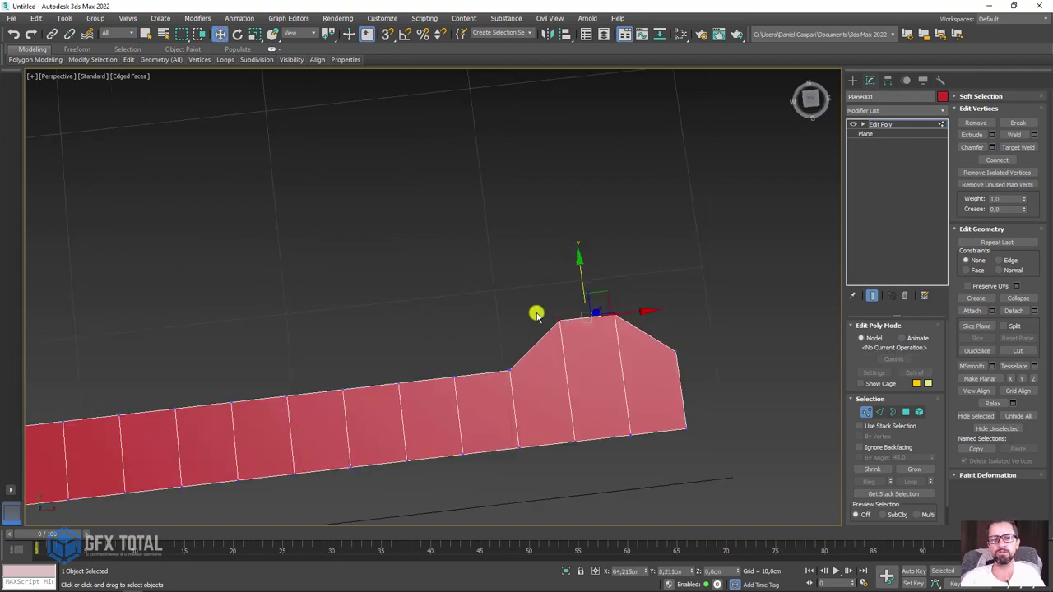
pyautogui.hotkey('ctrl', 'z')
pyautogui.moveTo(553, 328); pyautogui.dragTo(559, 302)
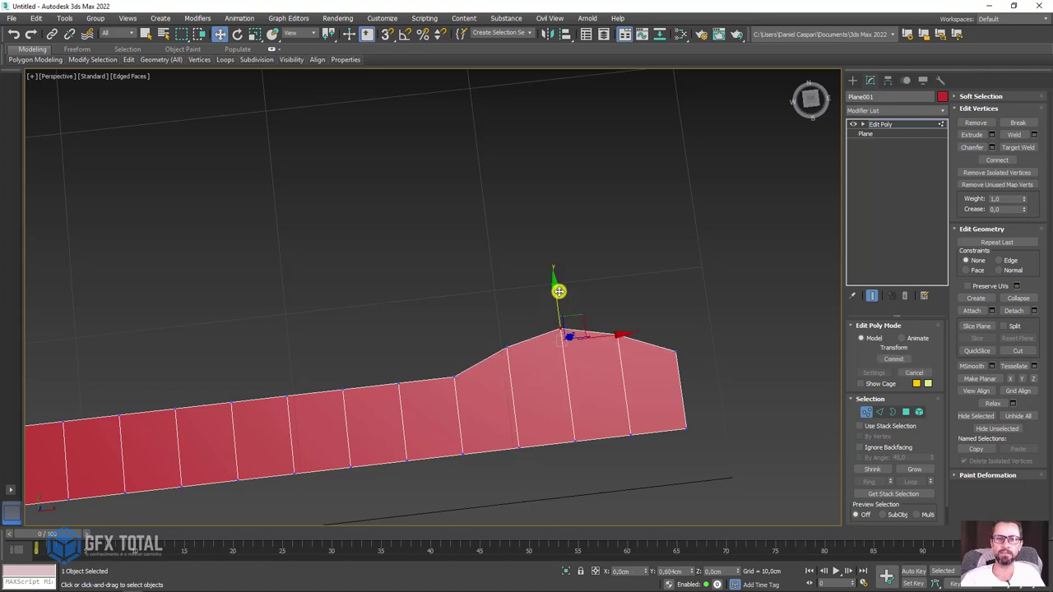
pyautogui.moveTo(555, 294); pyautogui.dragTo(560, 289)
pyautogui.click(893, 124)
pyautogui.scroll(-5, 583, 204)
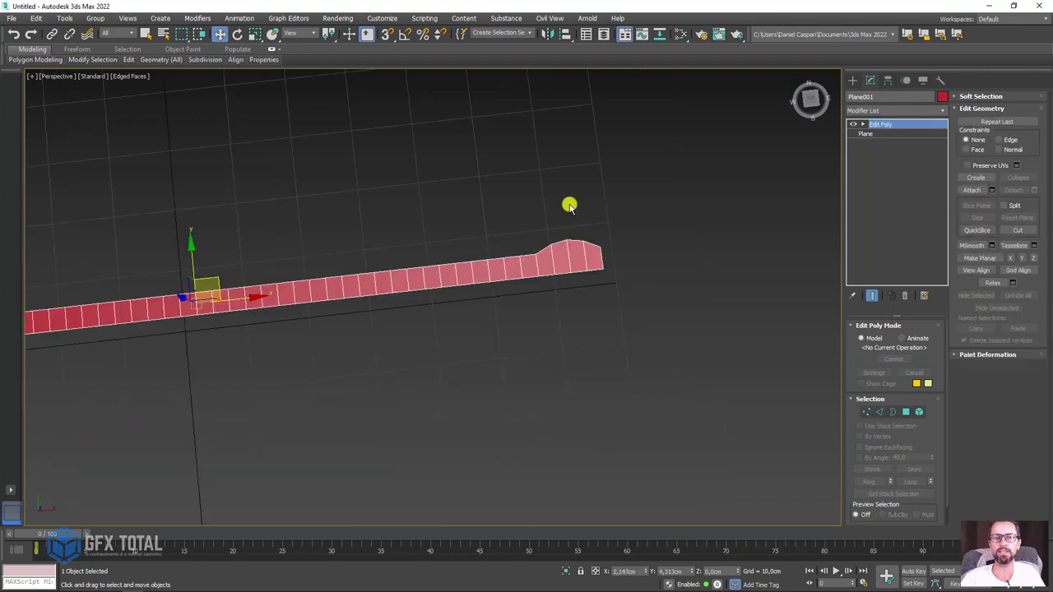
pyautogui.moveTo(568, 205)
pyautogui.keyDown('alt'); pyautogui.mouseDown(button='middle')
pyautogui.moveTo(569, 254)
pyautogui.moveTo(623, 301)
pyautogui.moveTo(603, 296)
pyautogui.moveTo(608, 255)
pyautogui.mouseUp(button='middle'); pyautogui.keyUp('alt')
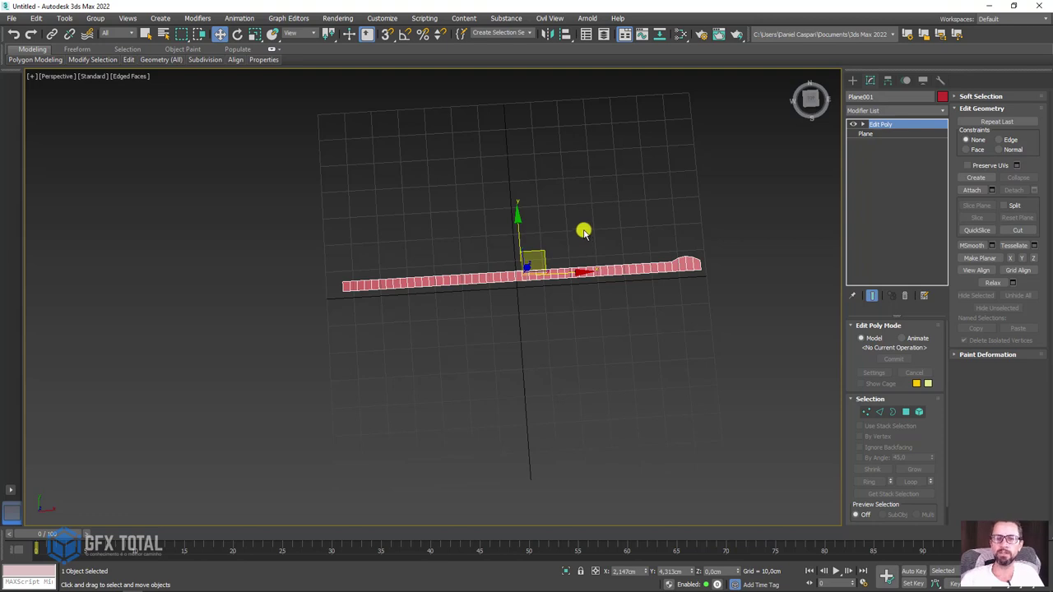
# - Add a Bend modifier to the strip with an angle of 32
pyautogui.click(941, 111)
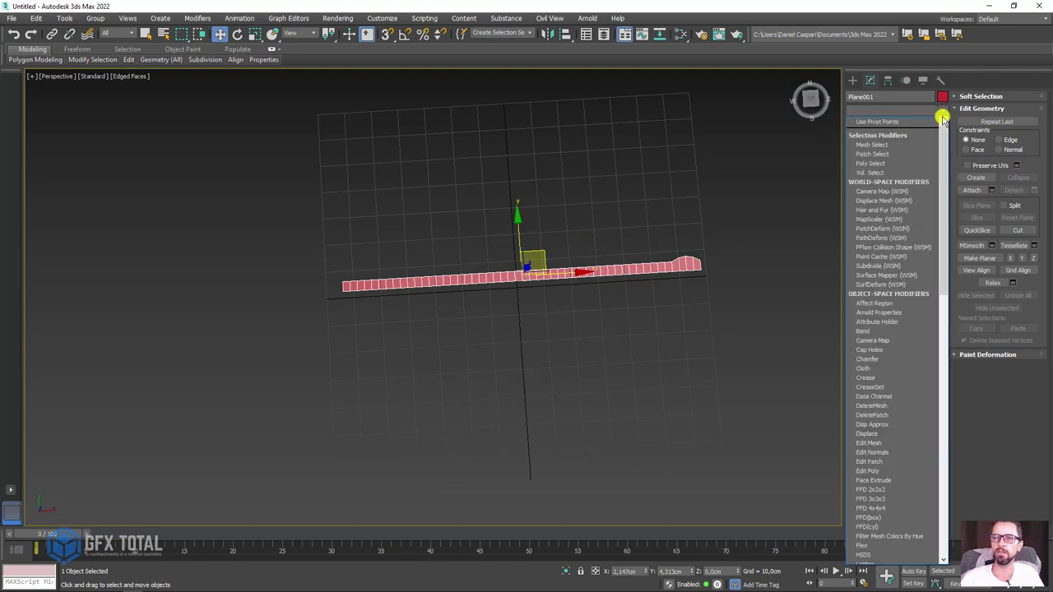
pyautogui.moveTo(943, 129); pyautogui.dragTo(943, 153)
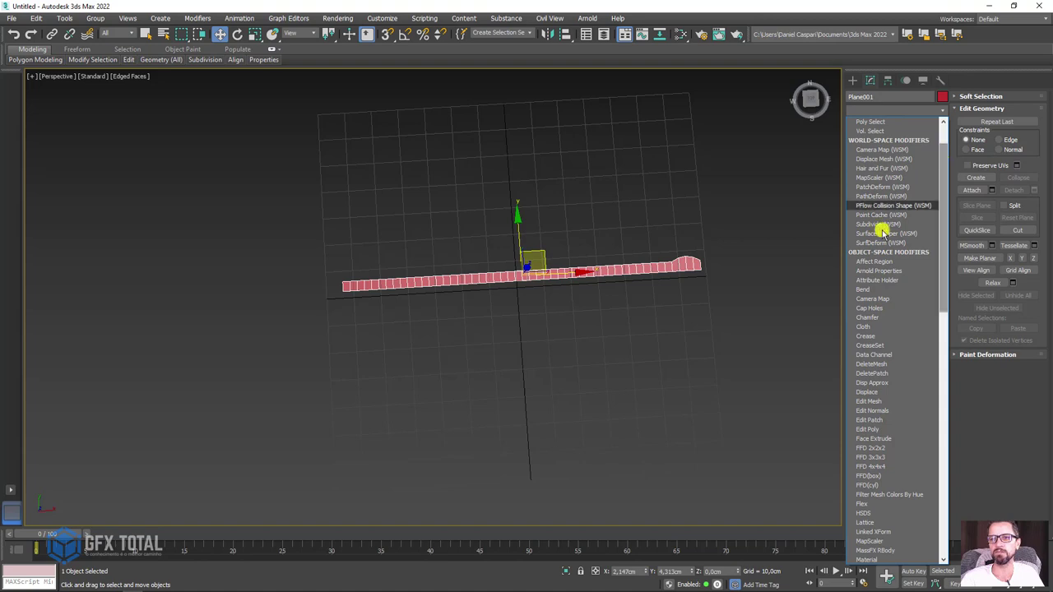
pyautogui.click(875, 291)
pyautogui.doubleClick(905, 346)
pyautogui.write('32')
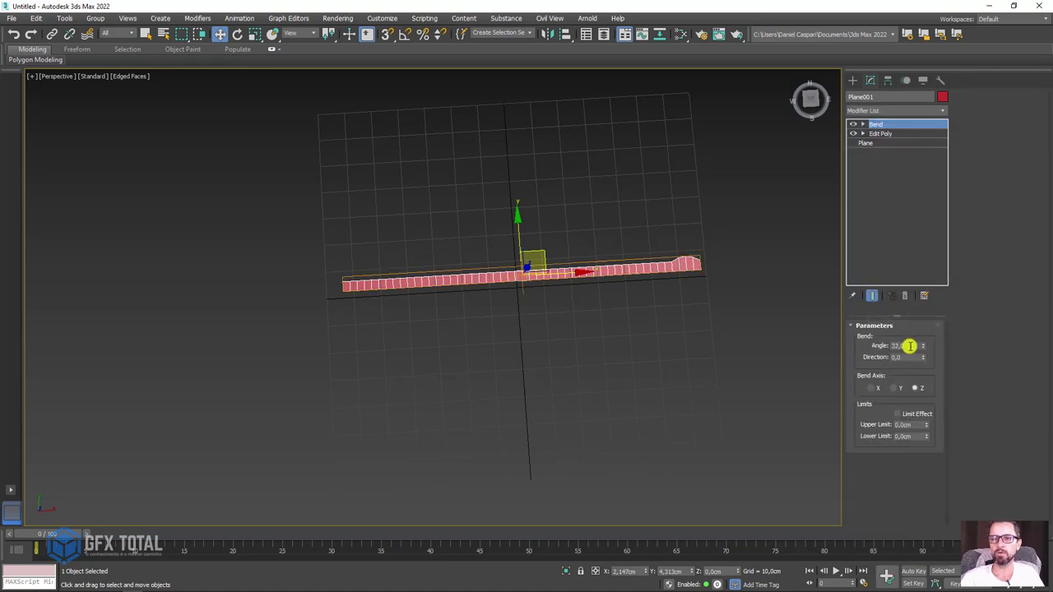
pyautogui.press('Return')
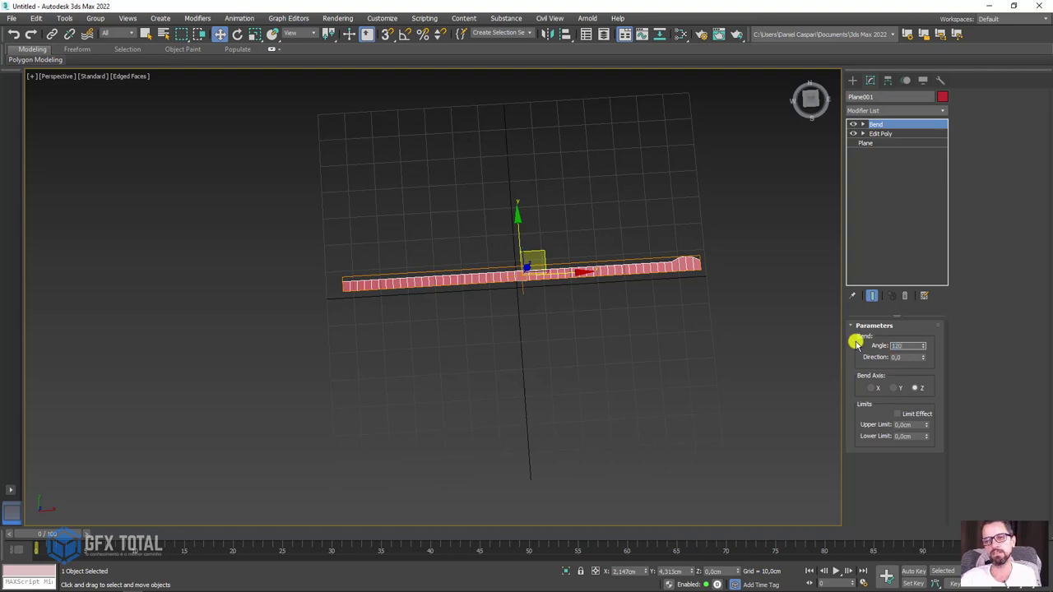
# - Set Bend axis to X, direction to -90, and raise the angle to about 257
pyautogui.click(893, 389)
pyautogui.click(871, 388)
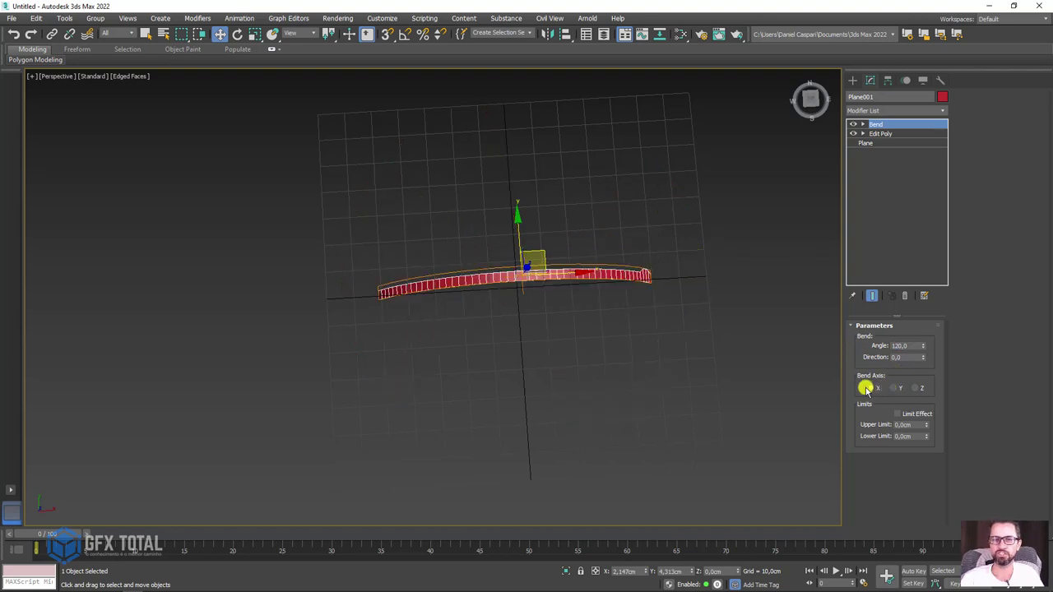
pyautogui.moveTo(623, 317)
pyautogui.keyDown('alt'); pyautogui.mouseDown(button='middle')
pyautogui.moveTo(597, 272)
pyautogui.moveTo(573, 284)
pyautogui.moveTo(574, 274)
pyautogui.moveTo(574, 303)
pyautogui.moveTo(631, 362)
pyautogui.mouseUp(button='middle'); pyautogui.keyUp('alt')
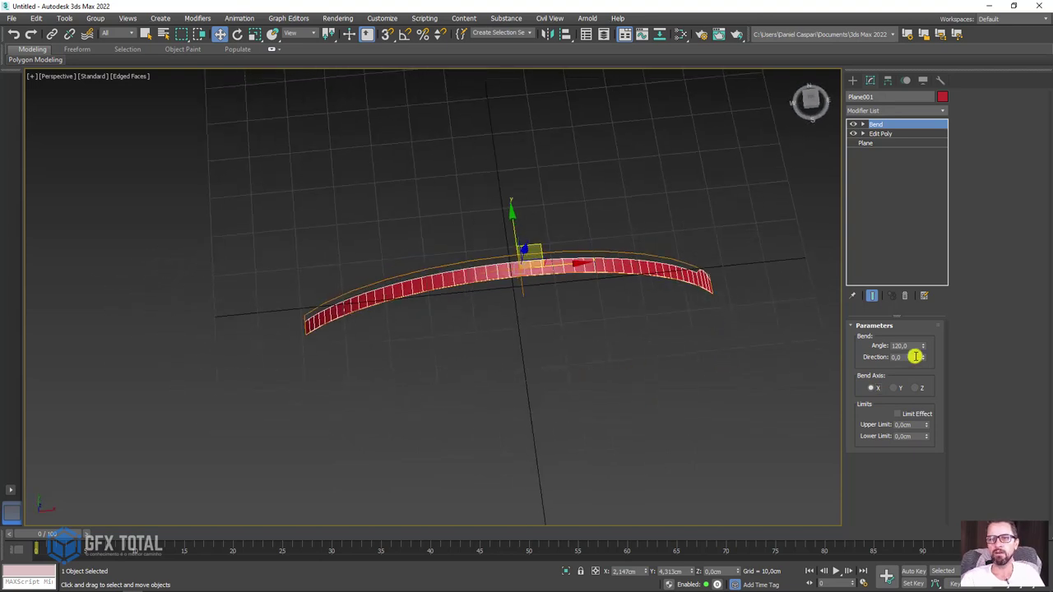
pyautogui.moveTo(916, 357); pyautogui.dragTo(865, 365)
pyautogui.write('90')
pyautogui.press('Return')
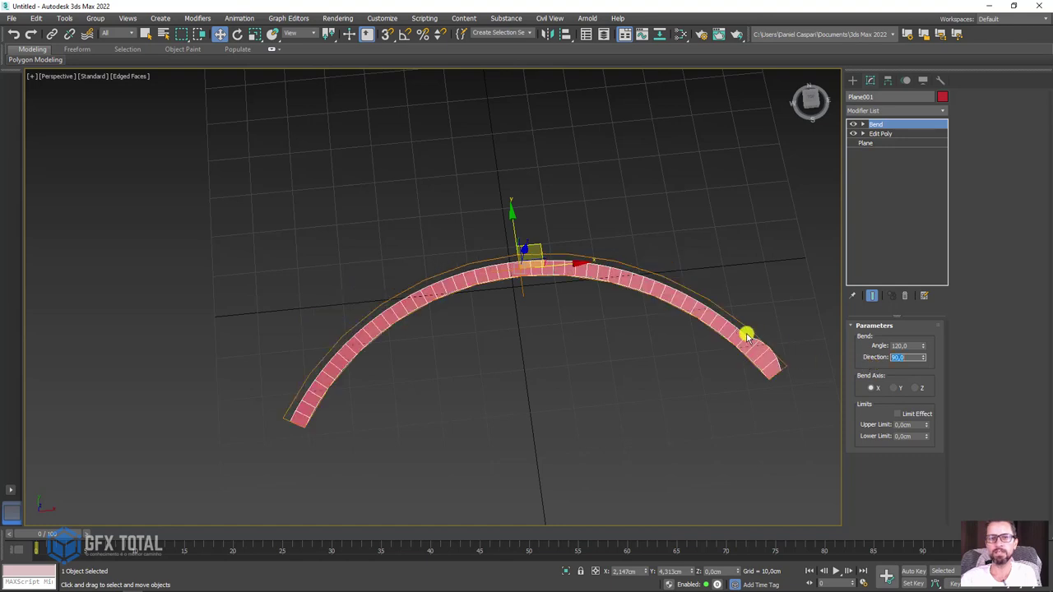
pyautogui.moveTo(759, 345)
pyautogui.keyDown('alt'); pyautogui.mouseDown(button='middle')
pyautogui.moveTo(755, 414)
pyautogui.moveTo(877, 376)
pyautogui.mouseUp(button='middle'); pyautogui.keyUp('alt')
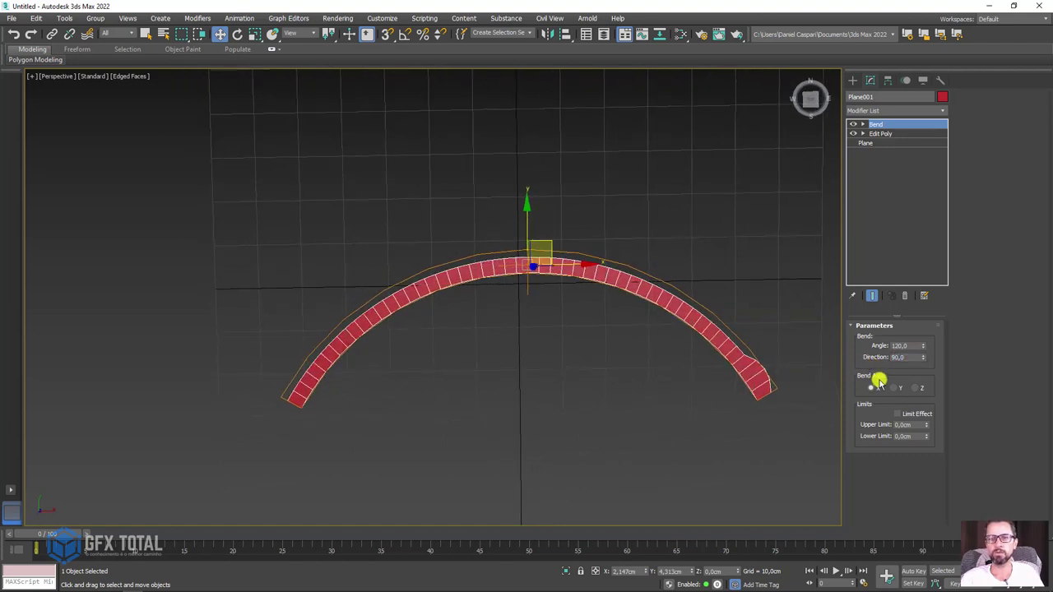
pyautogui.moveTo(906, 364); pyautogui.dragTo(865, 357)
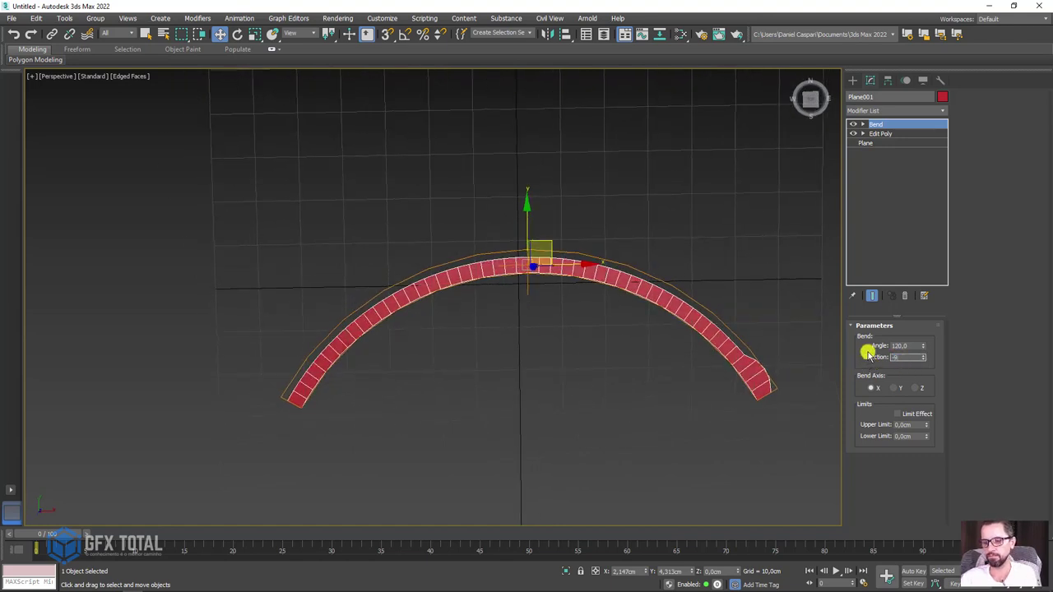
pyautogui.write('-90')
pyautogui.press('Return')
pyautogui.moveTo(653, 259); pyautogui.dragTo(585, 362, button='middle')
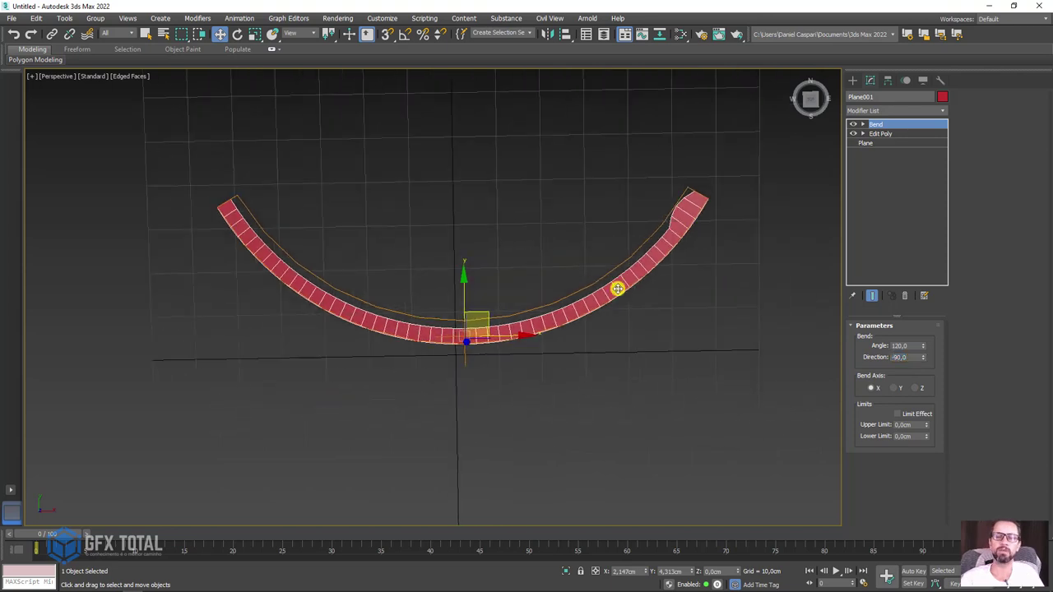
pyautogui.moveTo(923, 346)
pyautogui.mouseDown()
pyautogui.moveTo(899, 25)
pyautogui.moveTo(909, 220)
pyautogui.moveTo(885, 52)
pyautogui.moveTo(877, 544)
pyautogui.moveTo(898, 101)
pyautogui.moveTo(898, 194)
pyautogui.mouseUp()
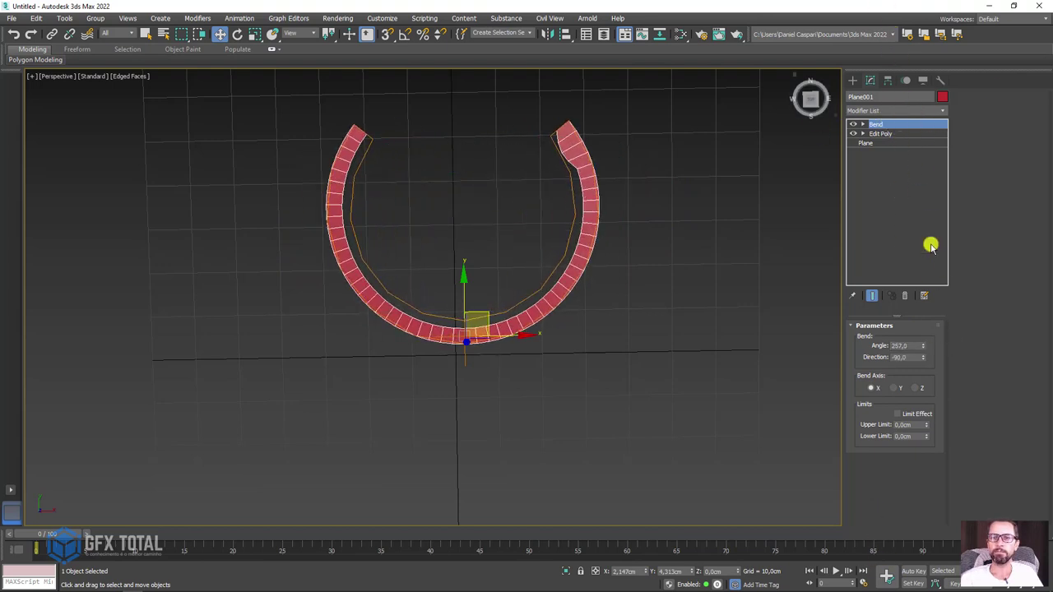
# - Insert an FFD 2x2x2 modifier above Edit Poly with Bend temporarily disabled, then re-enable Bend
pyautogui.click(853, 125)
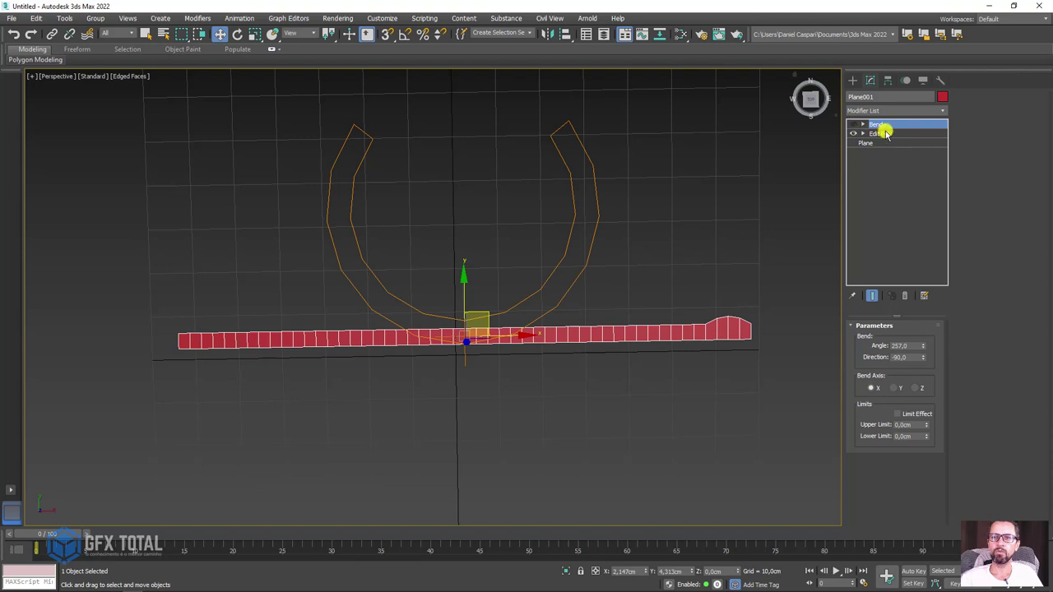
pyautogui.click(884, 133)
pyautogui.click(941, 110)
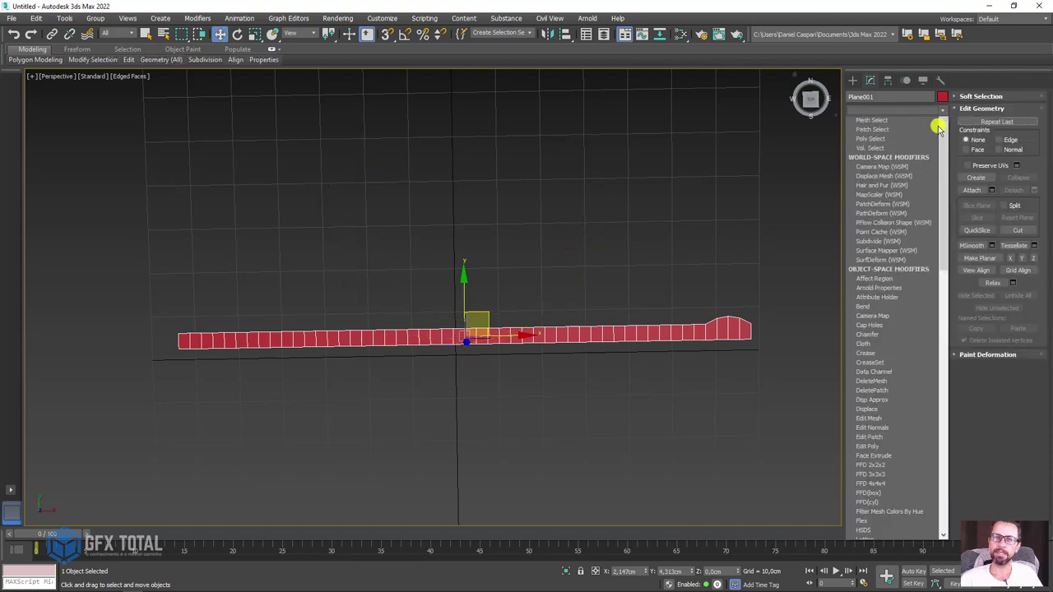
pyautogui.scroll(1, 914, 384)
pyautogui.scroll(-2, 889, 428)
pyautogui.scroll(-2, 881, 383)
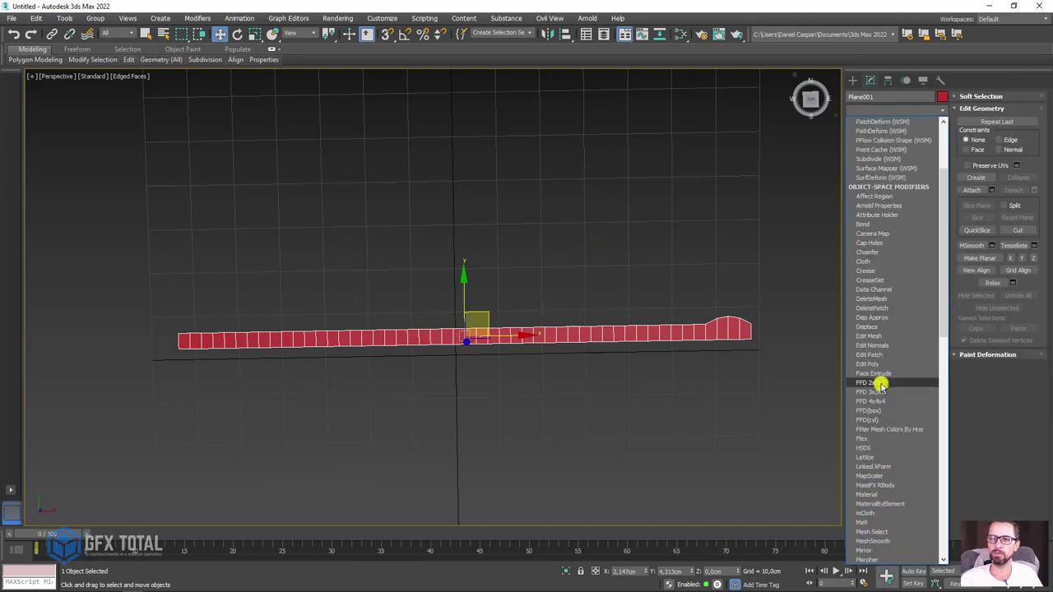
pyautogui.click(880, 383)
pyautogui.scroll(-3, 742, 296)
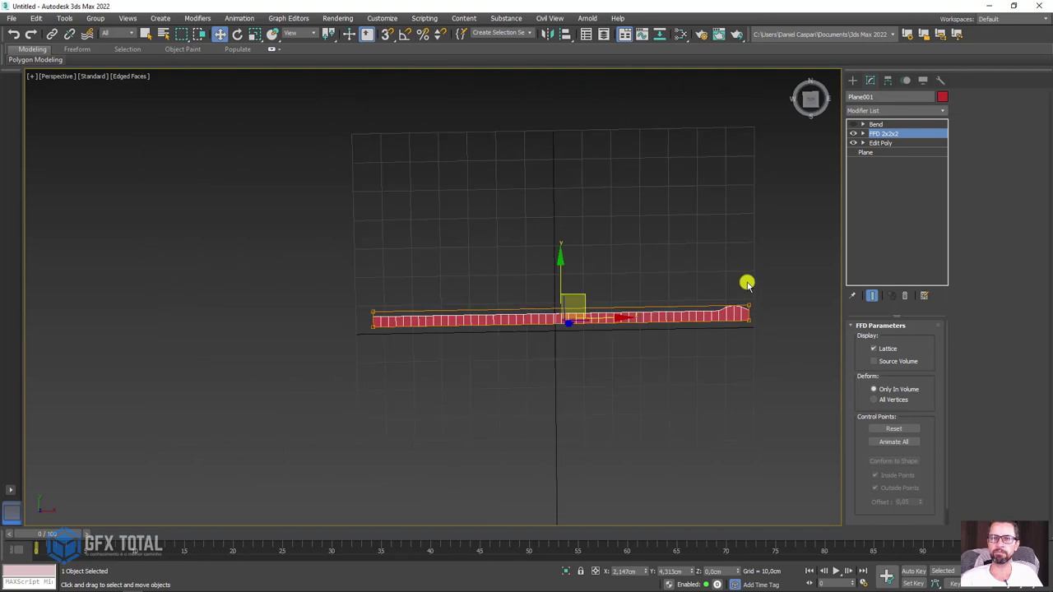
pyautogui.click(877, 124)
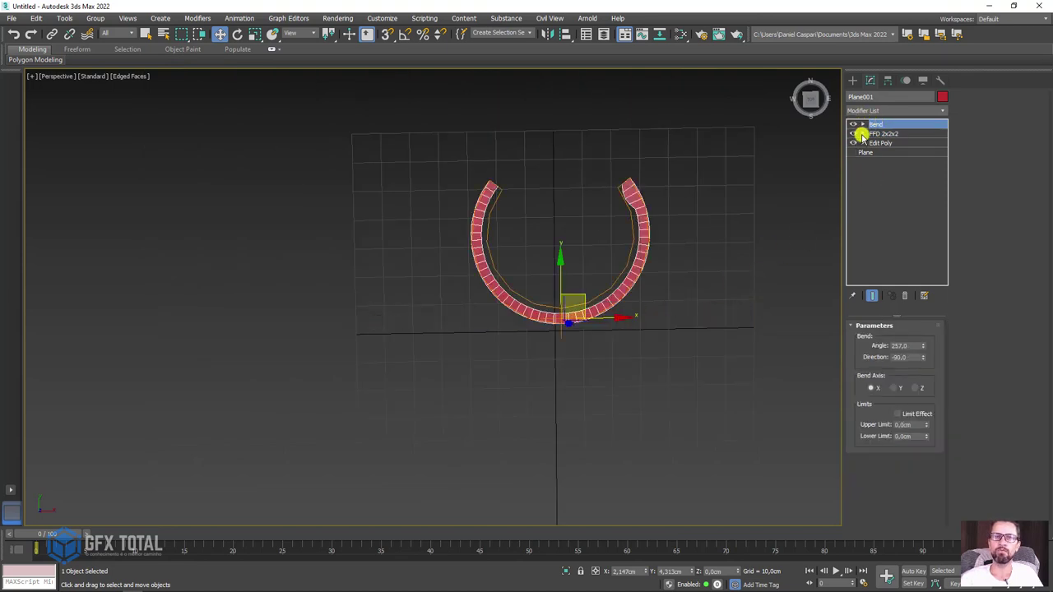
pyautogui.click(862, 133)
# - Lower the FFD's left control points and raise the Bend angle to 1134
pyautogui.click(890, 143)
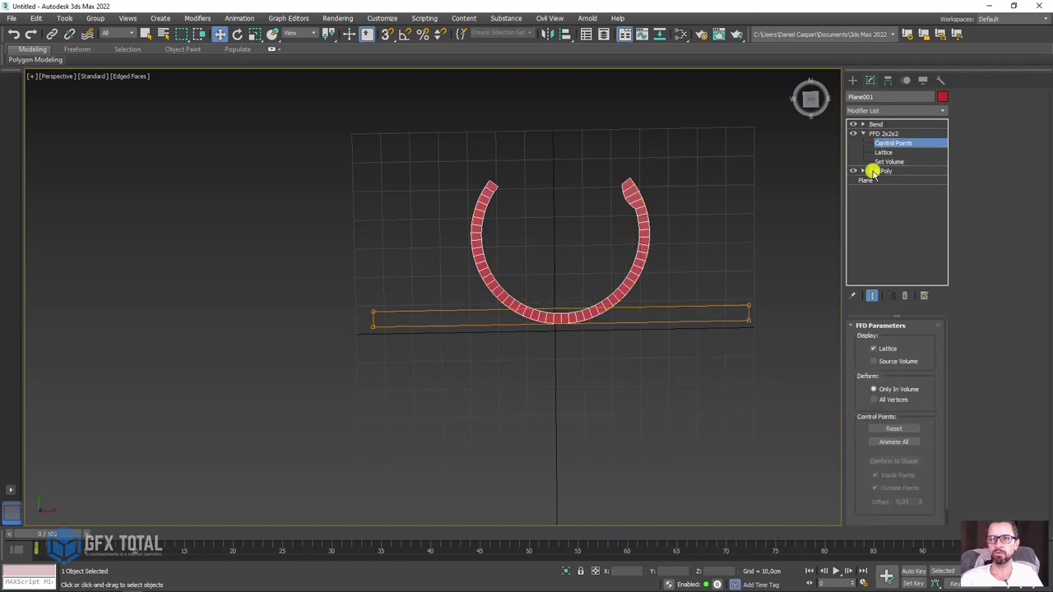
pyautogui.moveTo(287, 252); pyautogui.dragTo(438, 439)
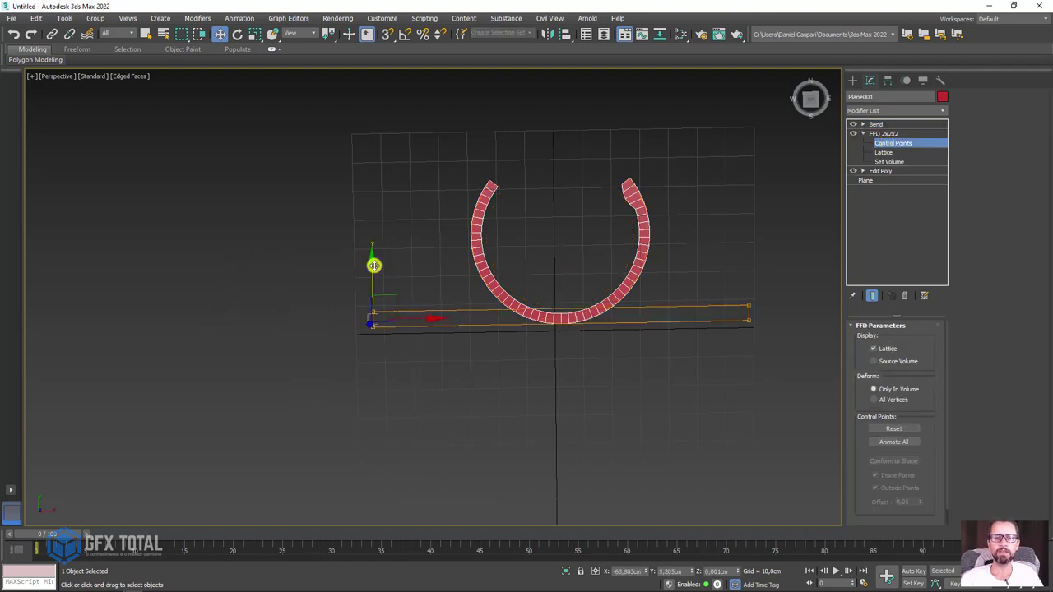
pyautogui.moveTo(371, 263)
pyautogui.mouseDown()
pyautogui.moveTo(373, 251)
pyautogui.moveTo(371, 291)
pyautogui.moveTo(369, 219)
pyautogui.moveTo(369, 305)
pyautogui.moveTo(374, 267)
pyautogui.moveTo(376, 327)
pyautogui.moveTo(376, 234)
pyautogui.moveTo(386, 369)
pyautogui.mouseUp()
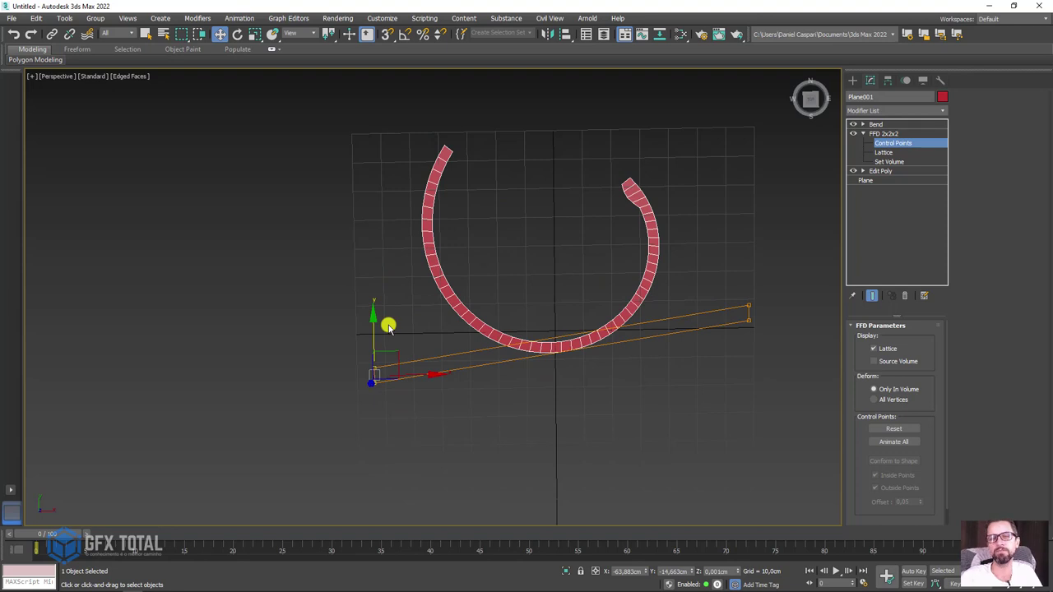
pyautogui.click(879, 123)
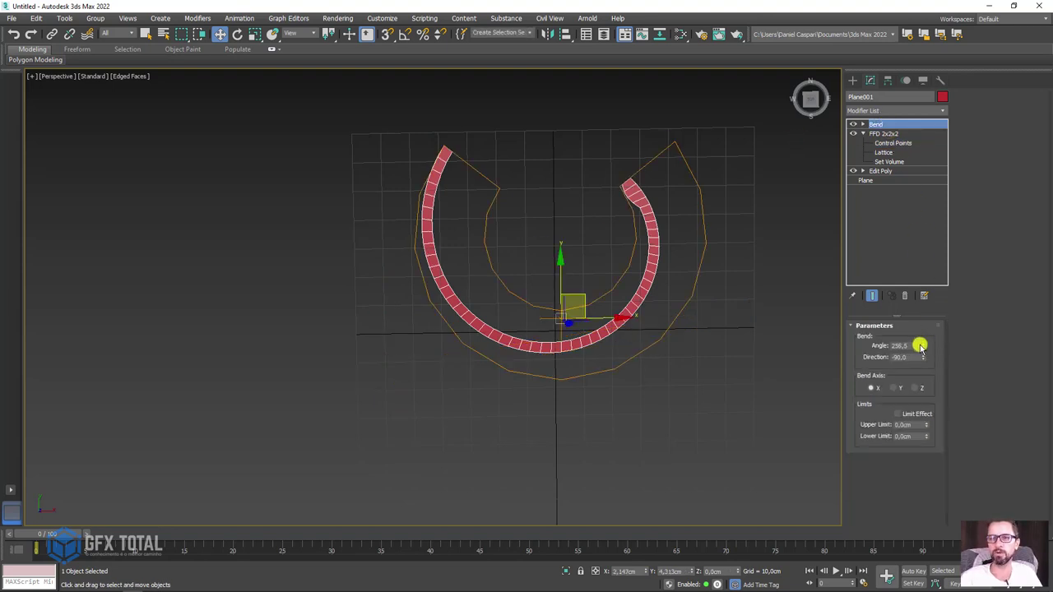
pyautogui.moveTo(923, 346)
pyautogui.mouseDown()
pyautogui.moveTo(891, 543)
pyautogui.moveTo(927, 15)
pyautogui.moveTo(928, 557)
pyautogui.moveTo(789, 345)
pyautogui.mouseUp()
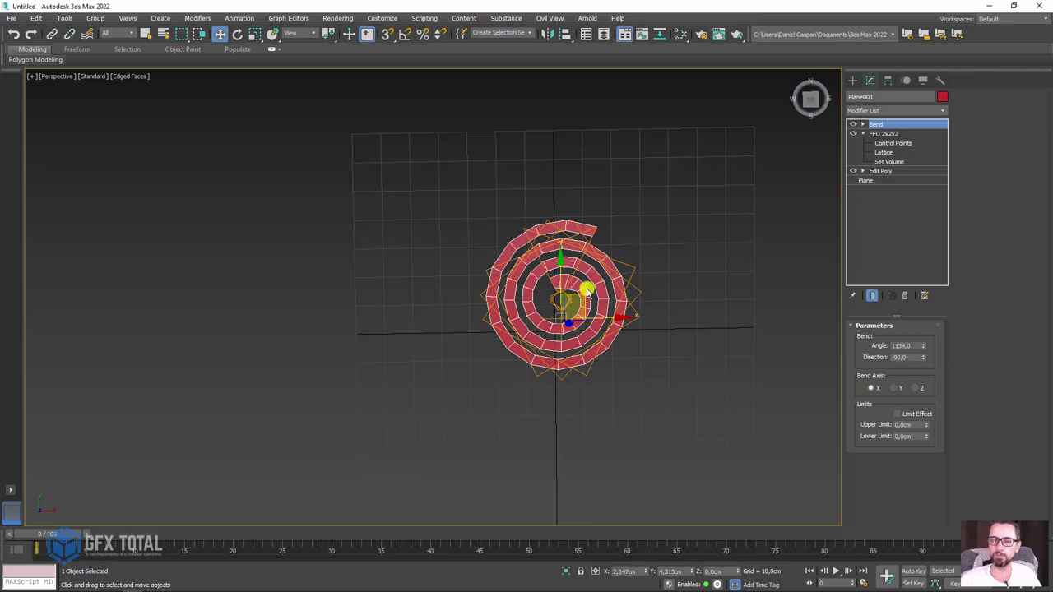
# - Move the FFD's right and left control points to reshape the spiral
pyautogui.click(883, 143)
pyautogui.moveTo(371, 324); pyautogui.dragTo(386, 324)
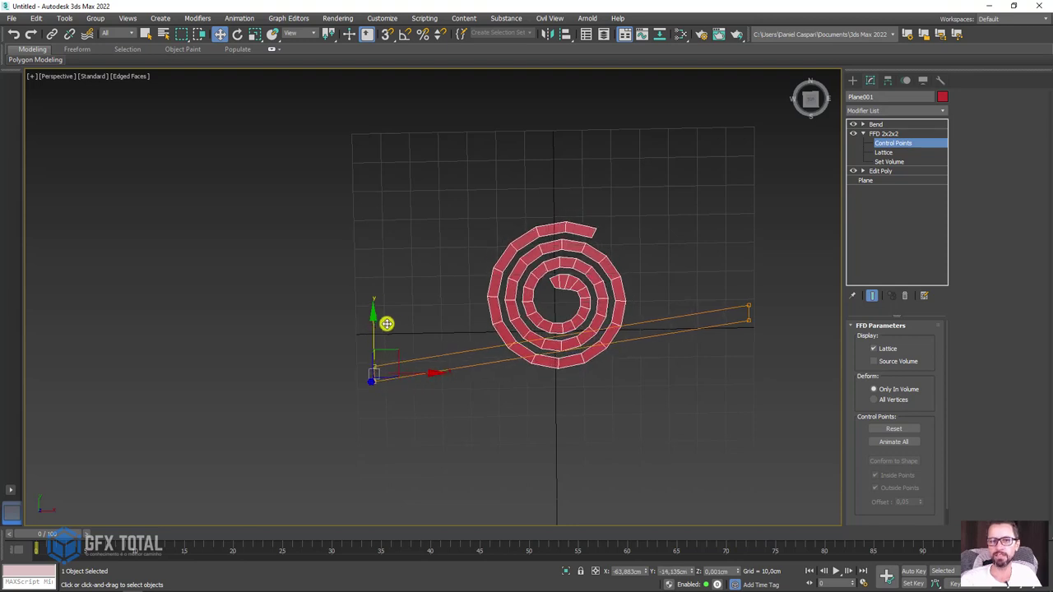
pyautogui.keyDown('ctrl'); pyautogui.moveTo(724, 278); pyautogui.dragTo(724, 277); pyautogui.keyUp('ctrl')
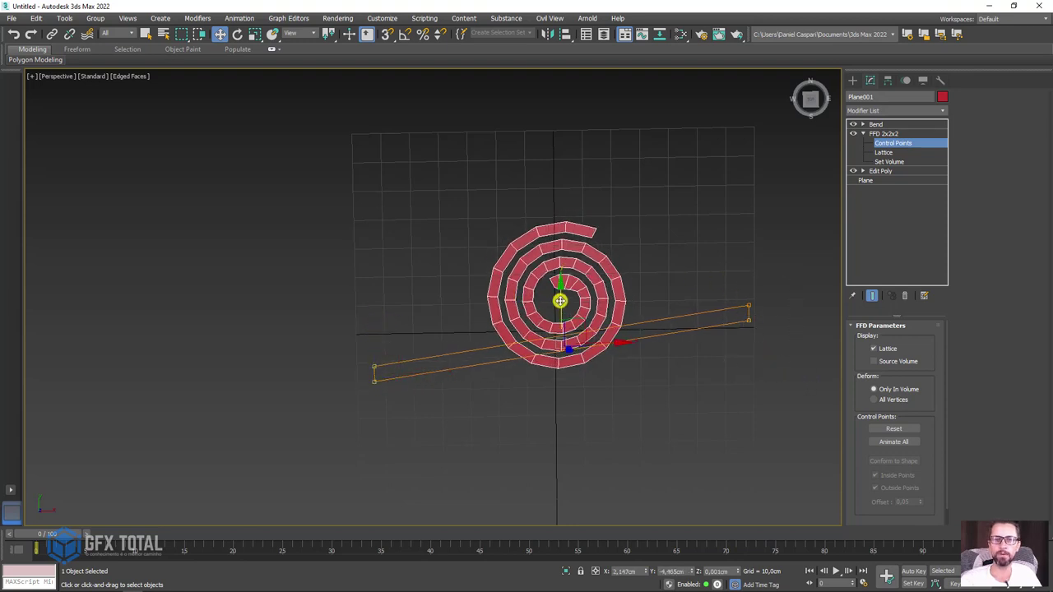
pyautogui.moveTo(559, 301); pyautogui.dragTo(561, 293)
pyautogui.moveTo(381, 376); pyautogui.dragTo(340, 417)
pyautogui.moveTo(381, 337); pyautogui.dragTo(371, 335)
# - Raise the lower-left lattice control point so the coil's rings become rounder
pyautogui.scroll(5, 595, 302)
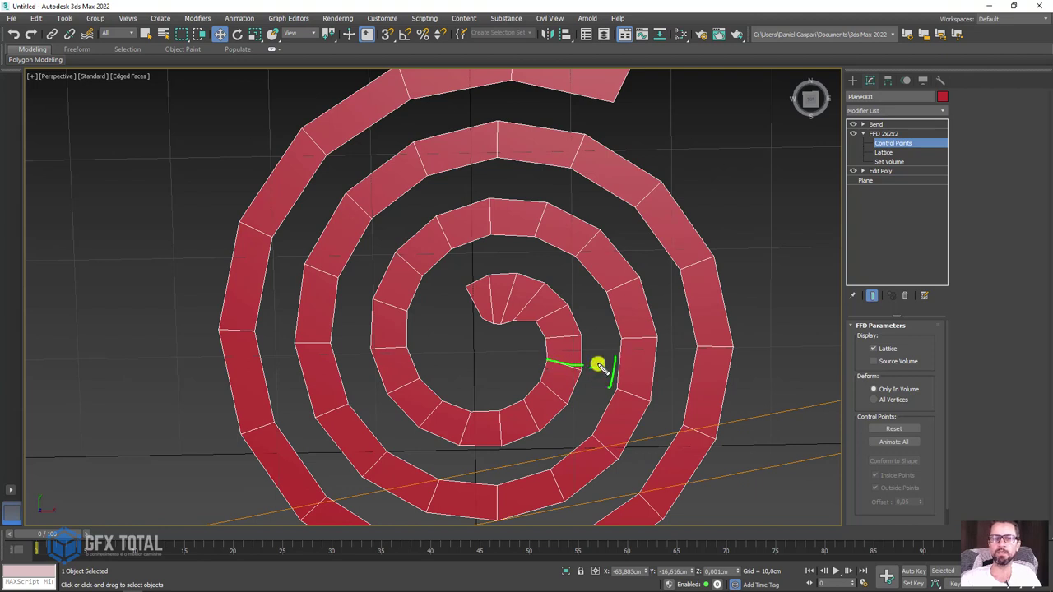
pyautogui.scroll(-5, 584, 396)
pyautogui.scroll(1, 580, 383)
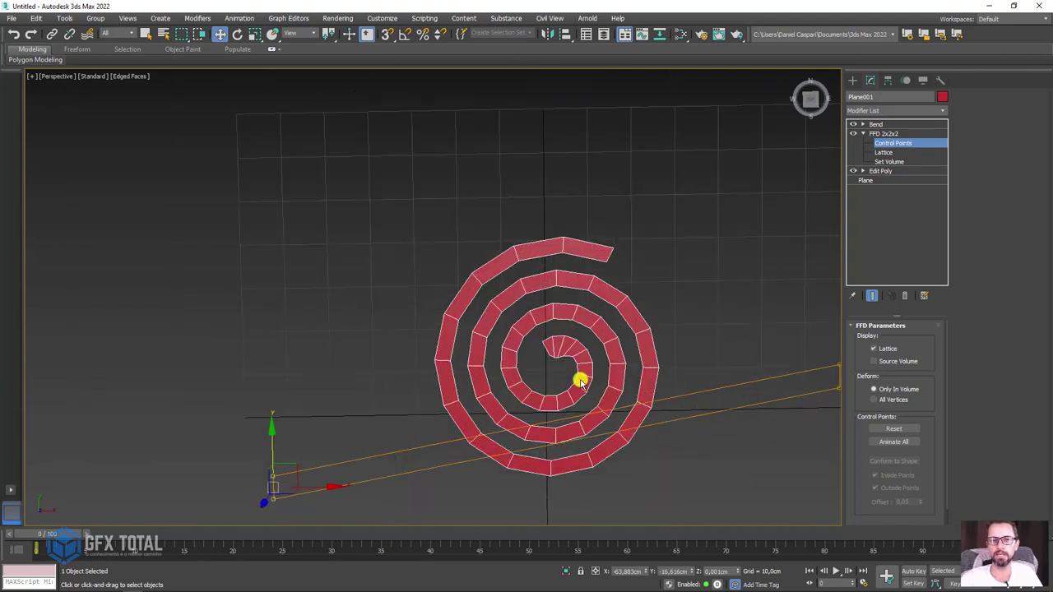
pyautogui.scroll(3, 296, 427)
pyautogui.scroll(-3, 282, 360)
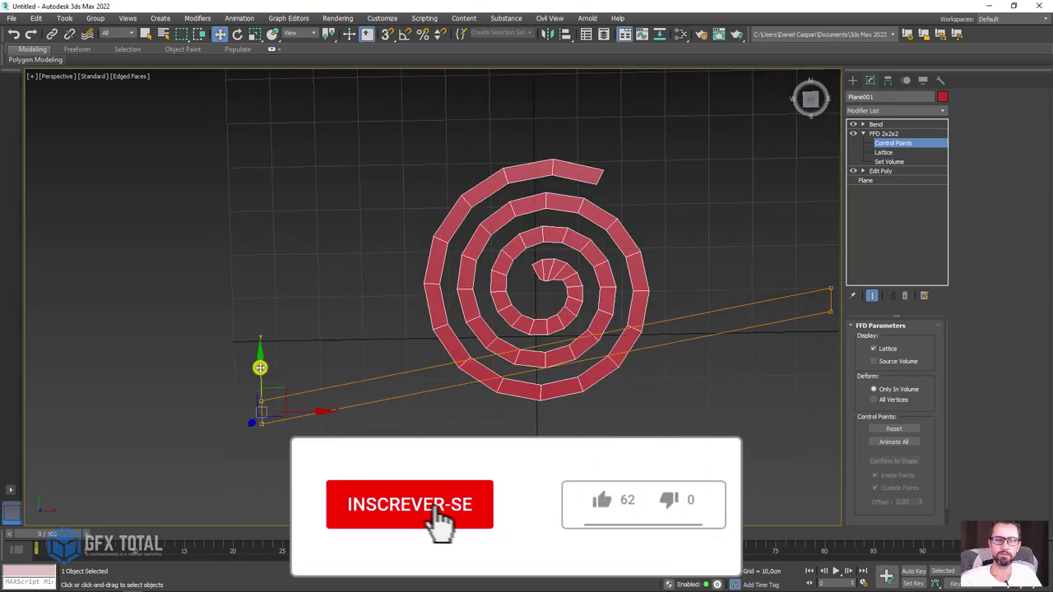
pyautogui.scroll(-3, 435, 343)
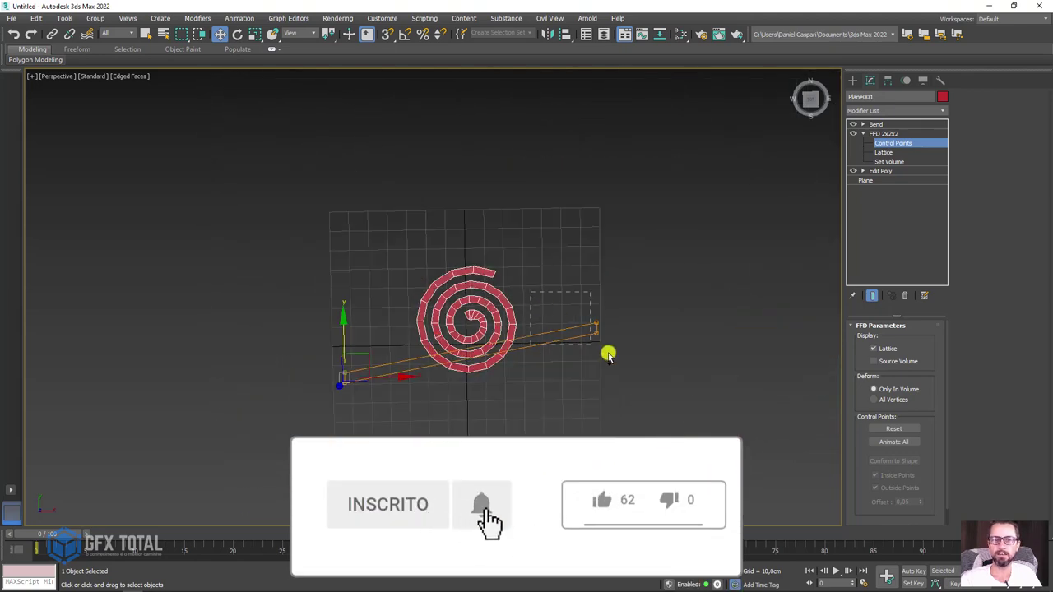
pyautogui.scroll(1, 498, 333)
pyautogui.scroll(-1, 457, 317)
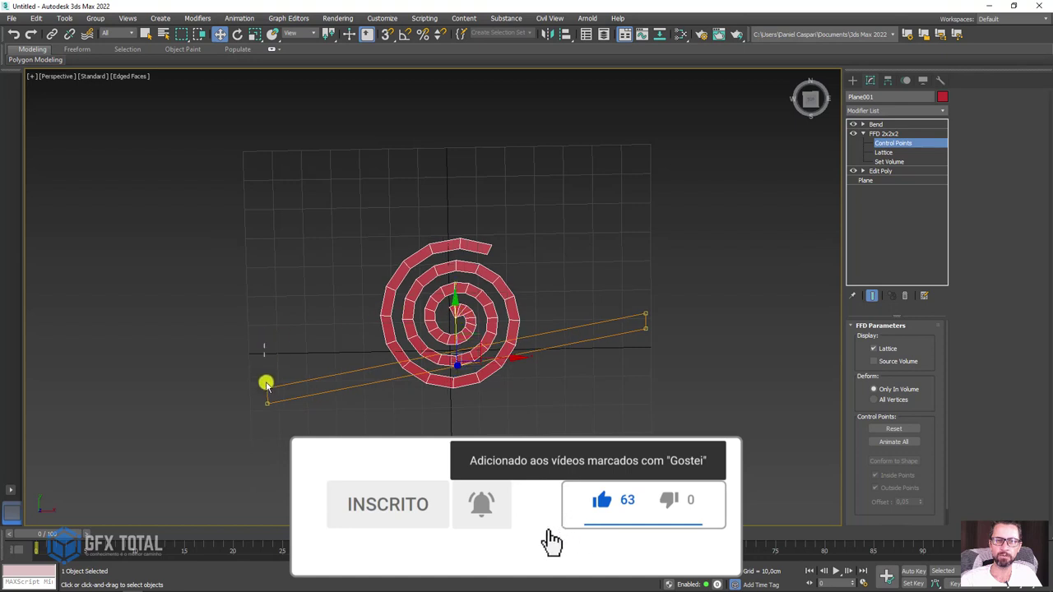
pyautogui.click(267, 383)
pyautogui.moveTo(271, 381)
pyautogui.mouseDown()
pyautogui.moveTo(277, 349)
pyautogui.moveTo(267, 356)
pyautogui.mouseUp()
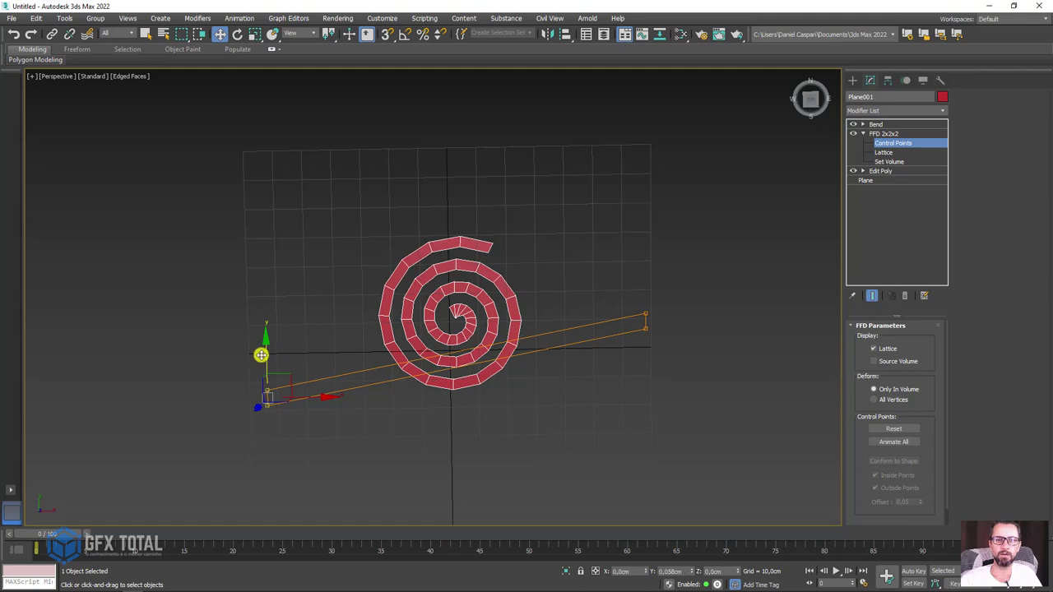
pyautogui.moveTo(260, 356); pyautogui.dragTo(256, 358)
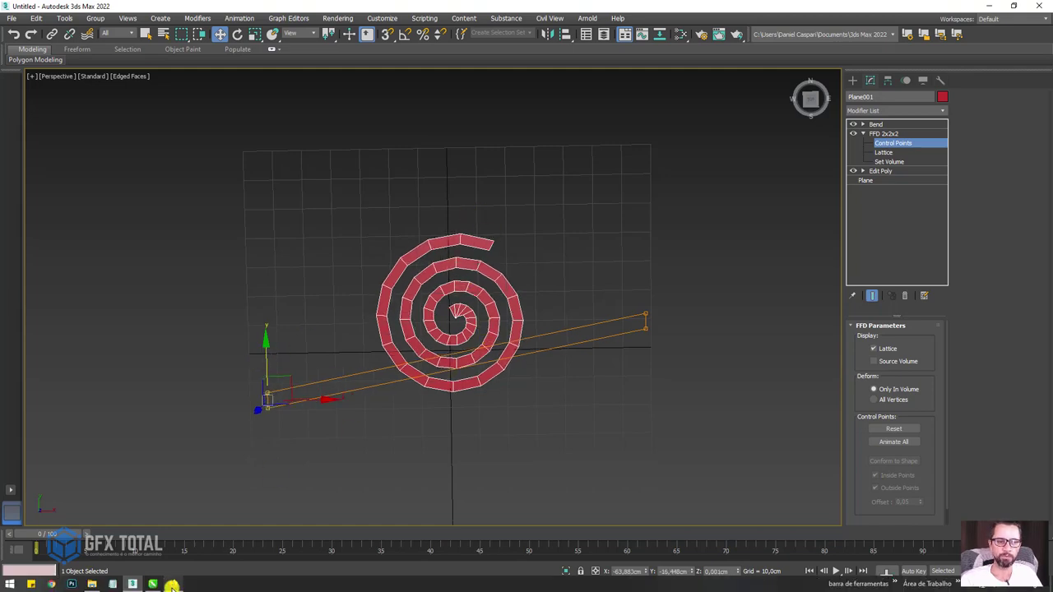
pyautogui.click(171, 585)
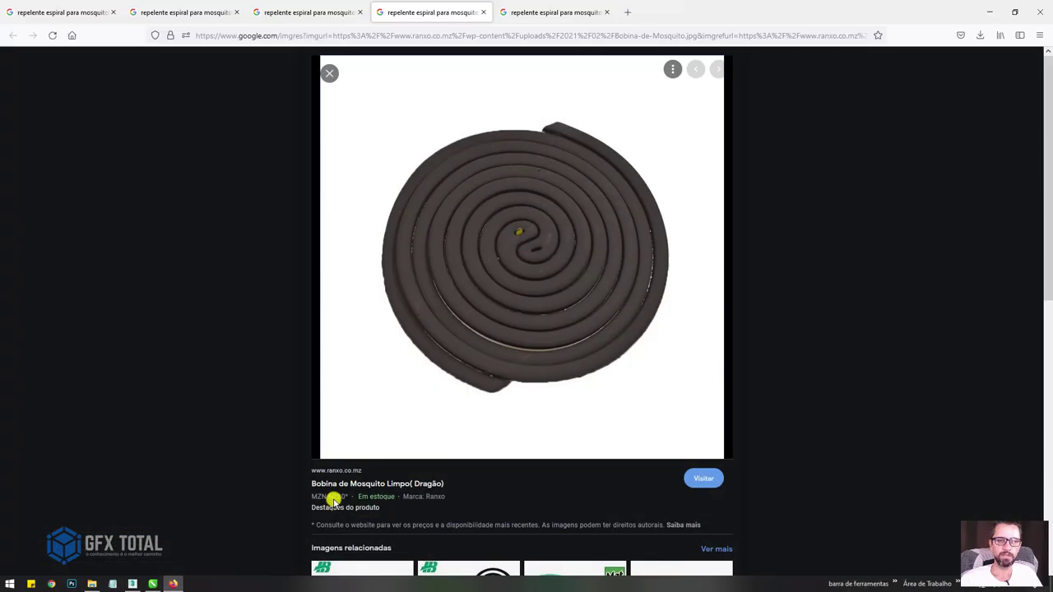
pyautogui.click(527, 11)
pyautogui.click(403, 11)
pyautogui.click(345, 11)
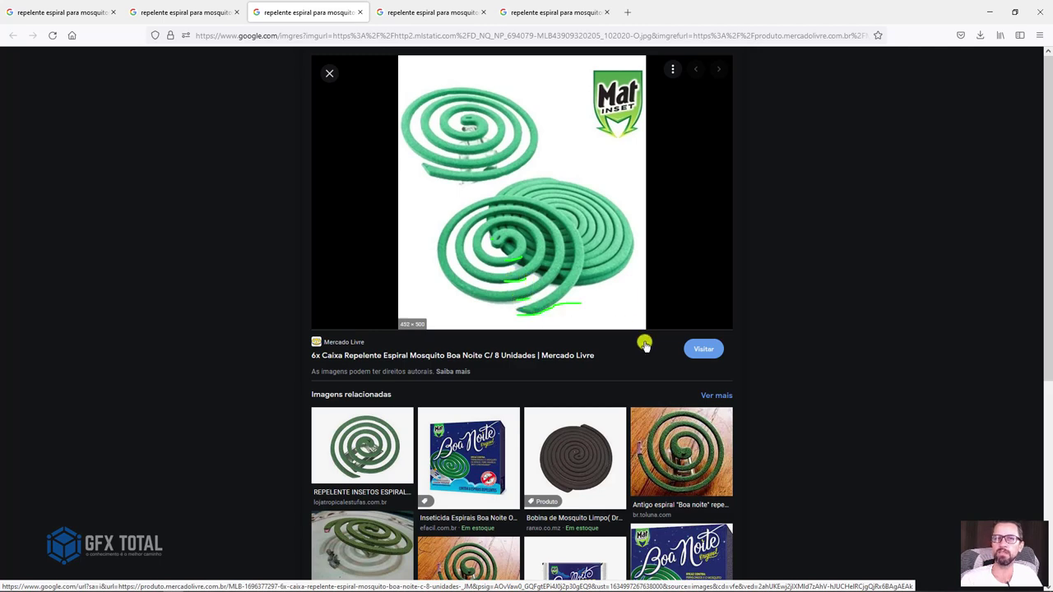
# - Increase the Bend modifier's angle so the spiral winds more tightly
pyautogui.click(990, 11)
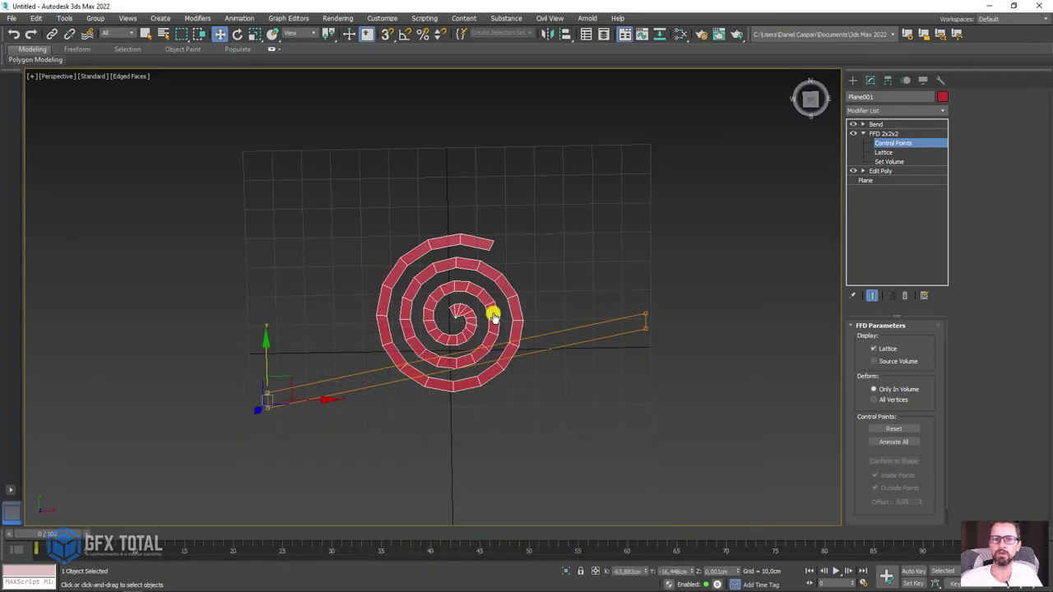
pyautogui.scroll(5, 469, 310)
pyautogui.moveTo(568, 318)
pyautogui.keyDown('alt'); pyautogui.mouseDown(button='middle')
pyautogui.moveTo(557, 324)
pyautogui.moveTo(557, 136)
pyautogui.moveTo(597, 298)
pyautogui.moveTo(600, 284)
pyautogui.mouseUp(button='middle'); pyautogui.keyUp('alt')
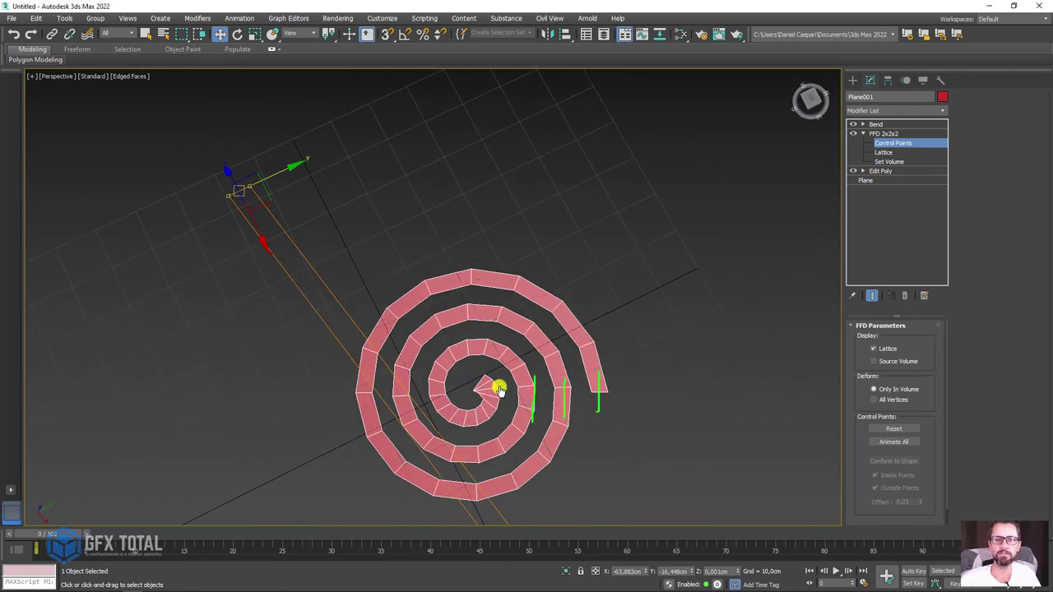
pyautogui.click(886, 126)
pyautogui.moveTo(923, 354)
pyautogui.mouseDown()
pyautogui.moveTo(910, 164)
pyautogui.moveTo(895, 155)
pyautogui.mouseUp()
# - Select all FFD control points and slide them along X to even out the coil
pyautogui.click(892, 144)
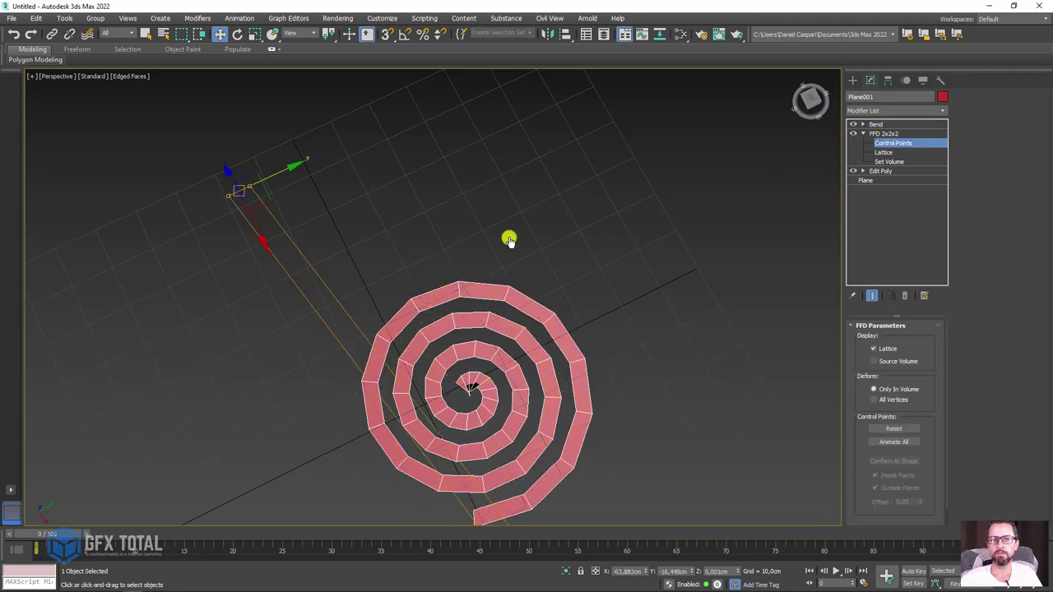
pyautogui.scroll(-3, 284, 170)
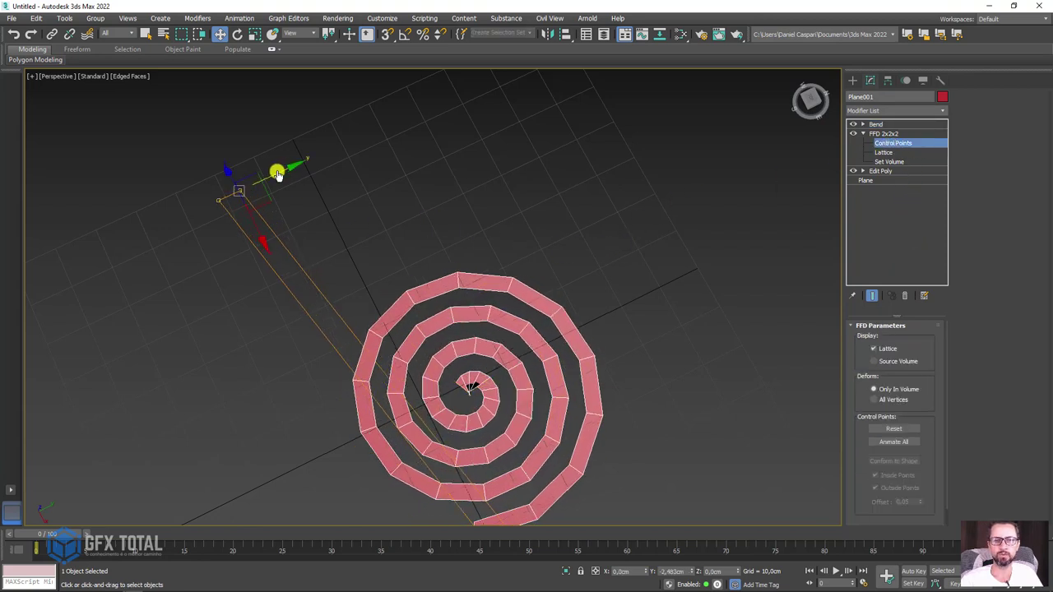
pyautogui.keyDown('alt'); pyautogui.moveTo(367, 252); pyautogui.dragTo(496, 380, button='middle'); pyautogui.keyUp('alt')
pyautogui.click(453, 419)
pyautogui.scroll(3, 460, 418)
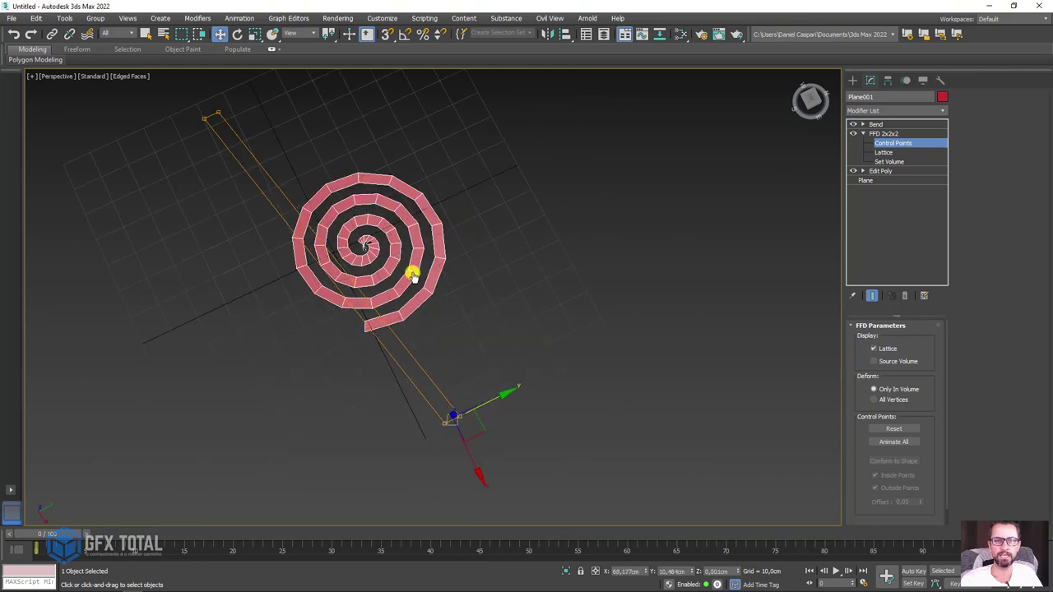
pyautogui.moveTo(411, 275)
pyautogui.keyDown('alt'); pyautogui.mouseDown(button='middle')
pyautogui.moveTo(533, 308)
pyautogui.moveTo(451, 417)
pyautogui.moveTo(529, 275)
pyautogui.mouseUp(button='middle'); pyautogui.keyUp('alt')
pyautogui.scroll(2, 529, 274)
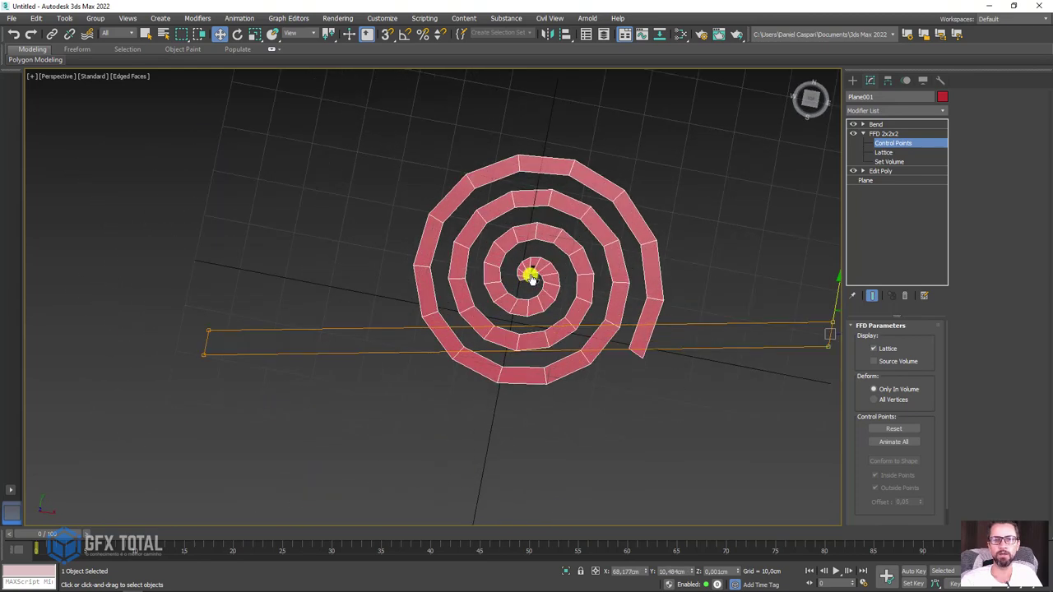
pyautogui.scroll(2, 535, 280)
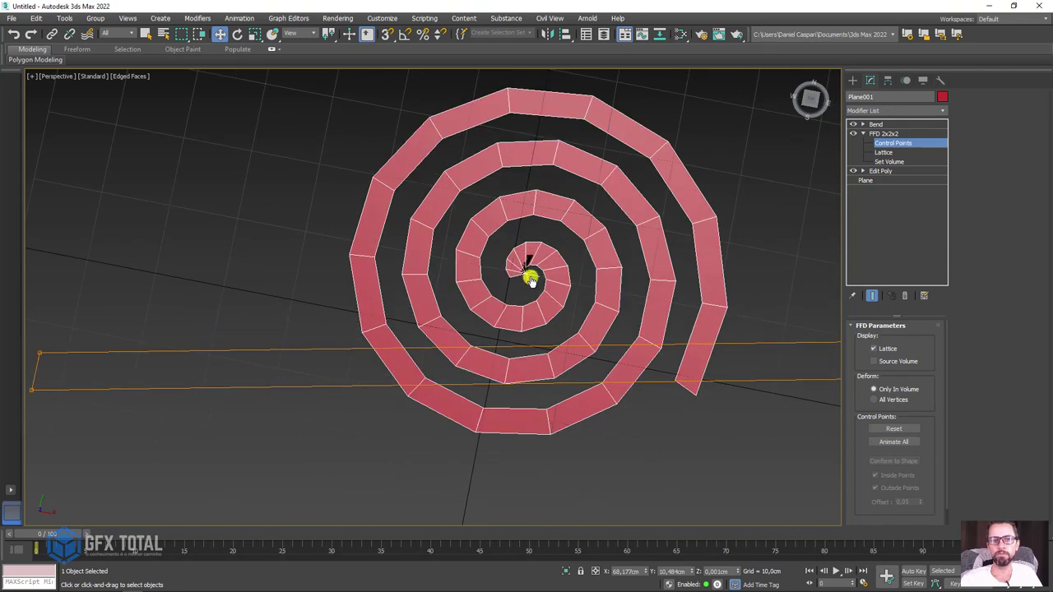
pyautogui.scroll(-2, 526, 272)
pyautogui.scroll(4, 535, 273)
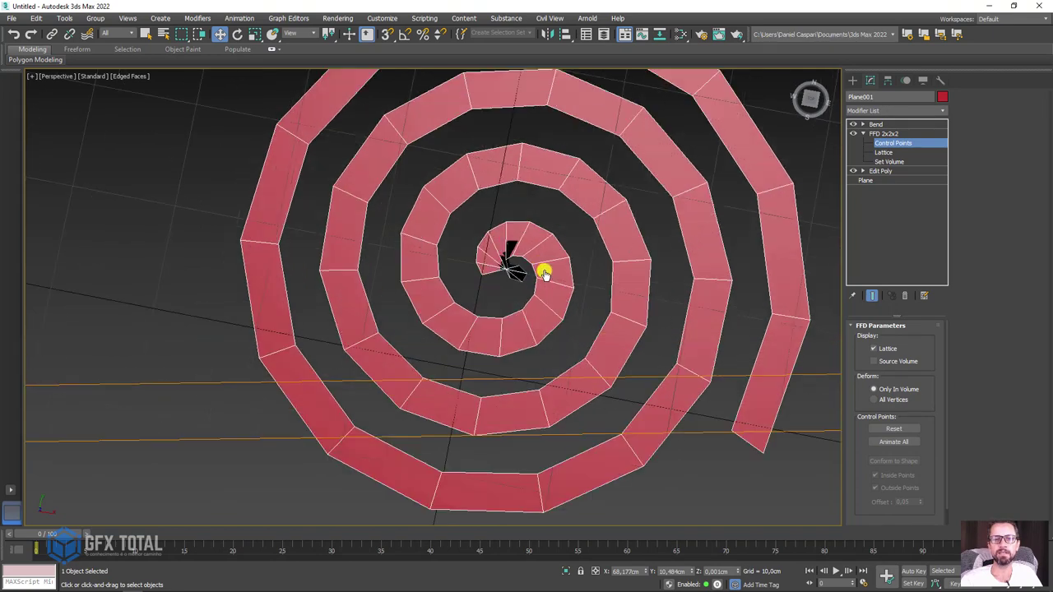
pyautogui.scroll(-2, 500, 276)
pyautogui.scroll(-3, 515, 263)
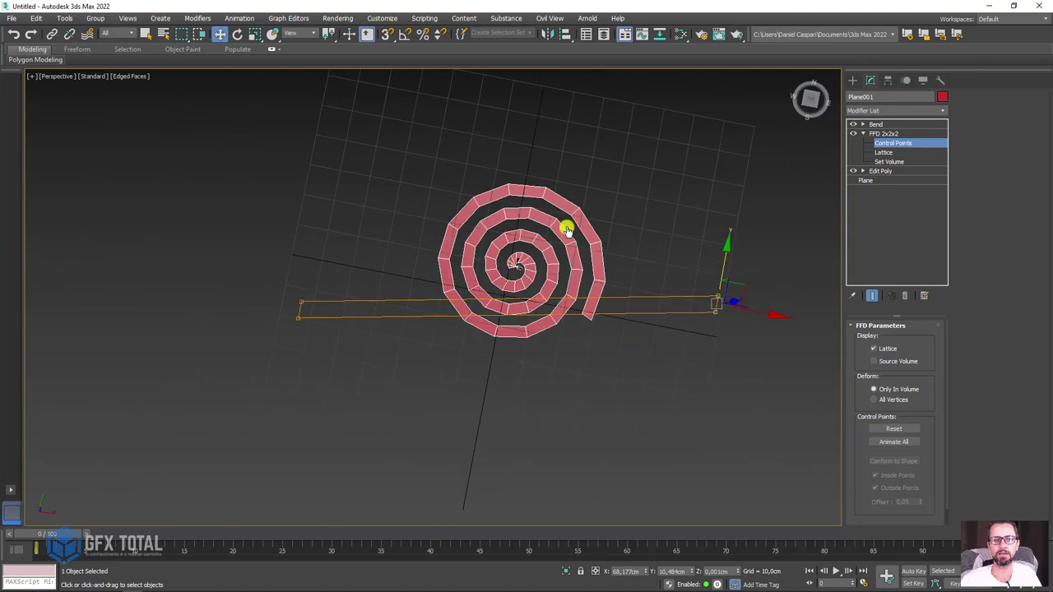
pyautogui.hotkey('ctrl', 'a')
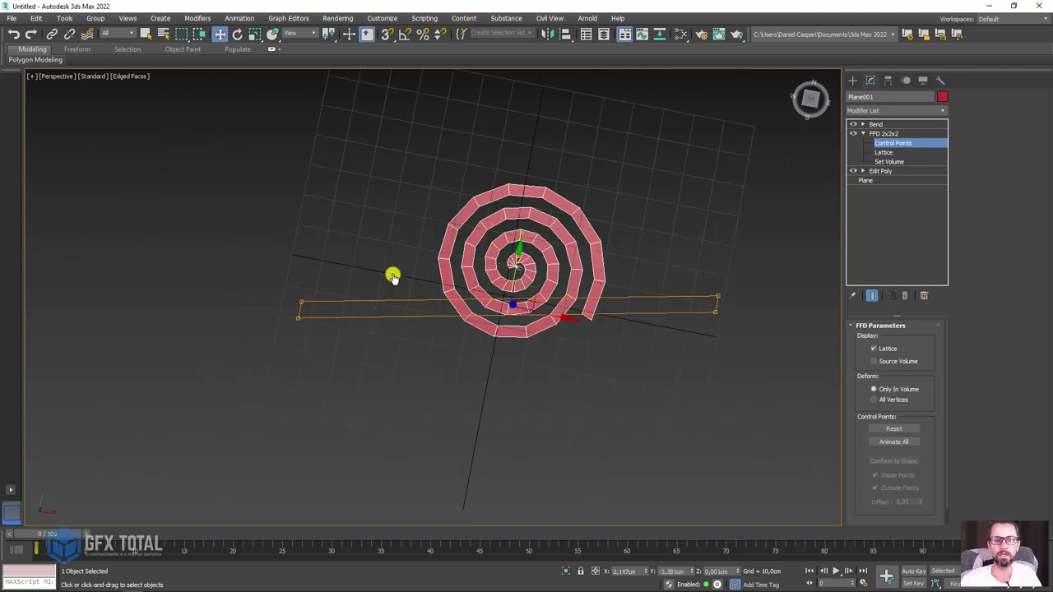
pyautogui.moveTo(560, 321)
pyautogui.mouseDown()
pyautogui.moveTo(573, 321)
pyautogui.moveTo(562, 321)
pyautogui.mouseUp()
pyautogui.moveTo(699, 297); pyautogui.dragTo(757, 315)
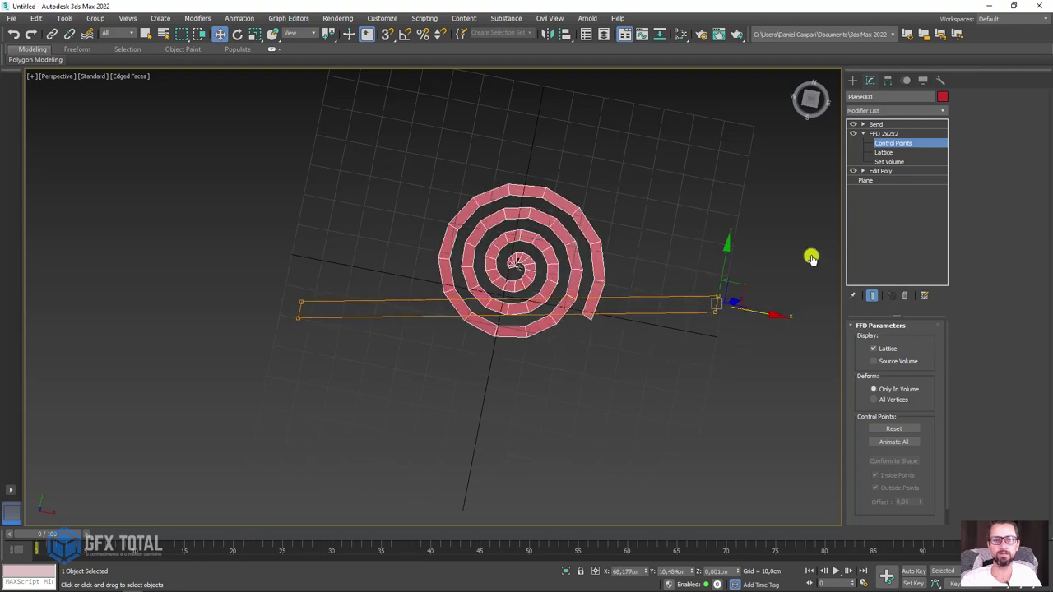
# - Lower the Bend angle to 1189.5 to loosen the spiral
pyautogui.click(876, 123)
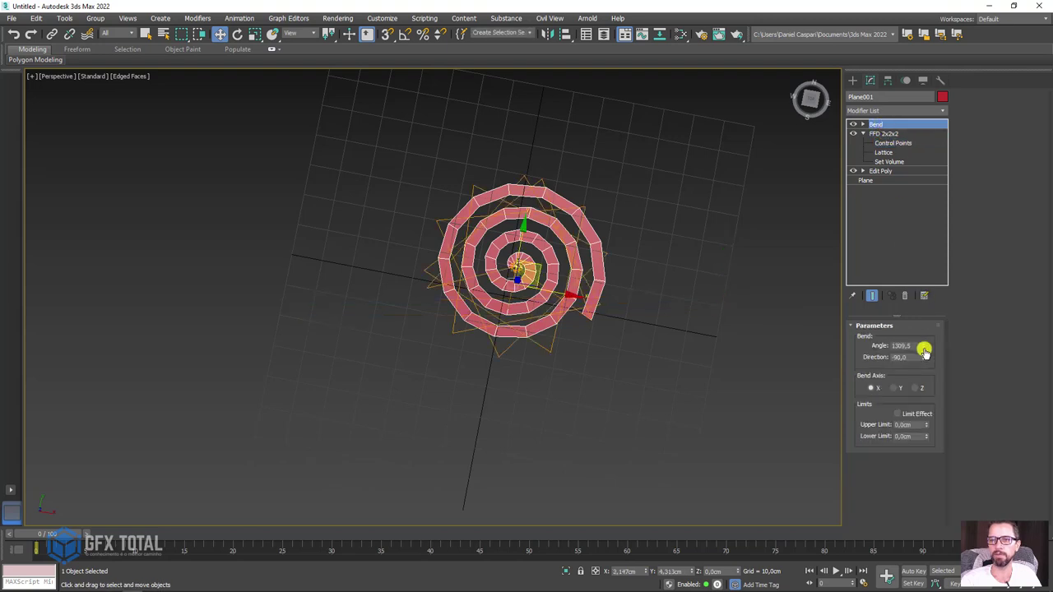
pyautogui.moveTo(925, 352)
pyautogui.mouseDown()
pyautogui.moveTo(923, 497)
pyautogui.moveTo(923, 453)
pyautogui.moveTo(930, 483)
pyautogui.mouseUp()
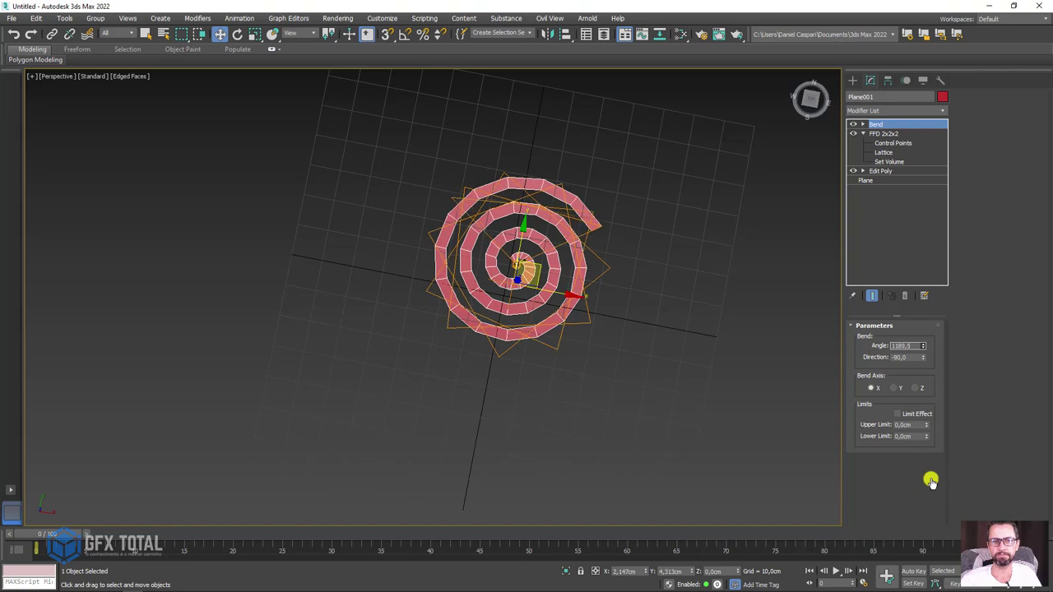
pyautogui.scroll(5, 524, 275)
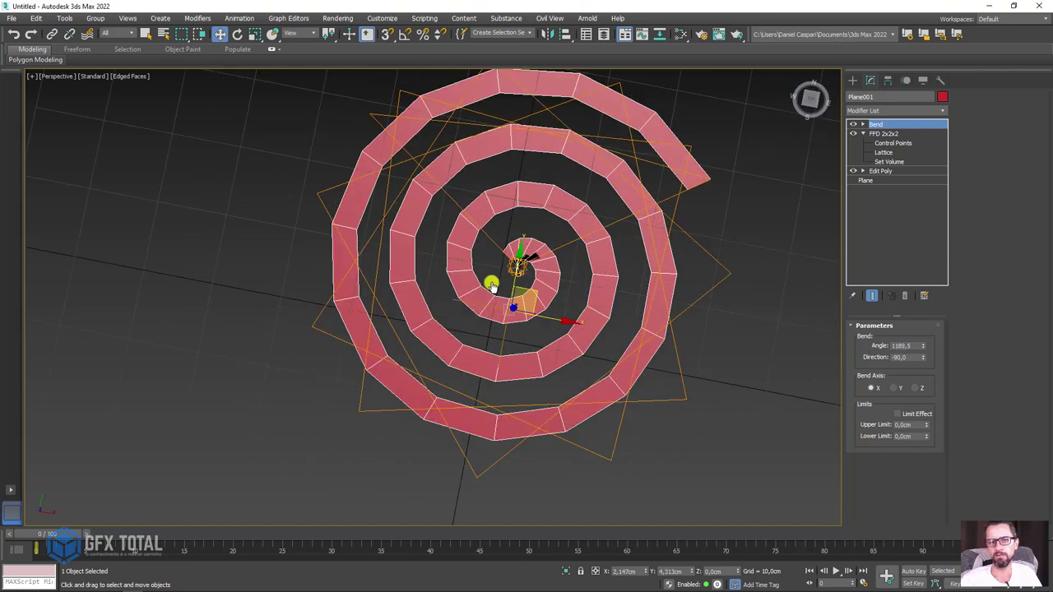
pyautogui.moveTo(491, 285)
pyautogui.keyDown('alt'); pyautogui.mouseDown(button='middle')
pyautogui.moveTo(526, 331)
pyautogui.moveTo(525, 257)
pyautogui.mouseUp(button='middle'); pyautogui.keyUp('alt')
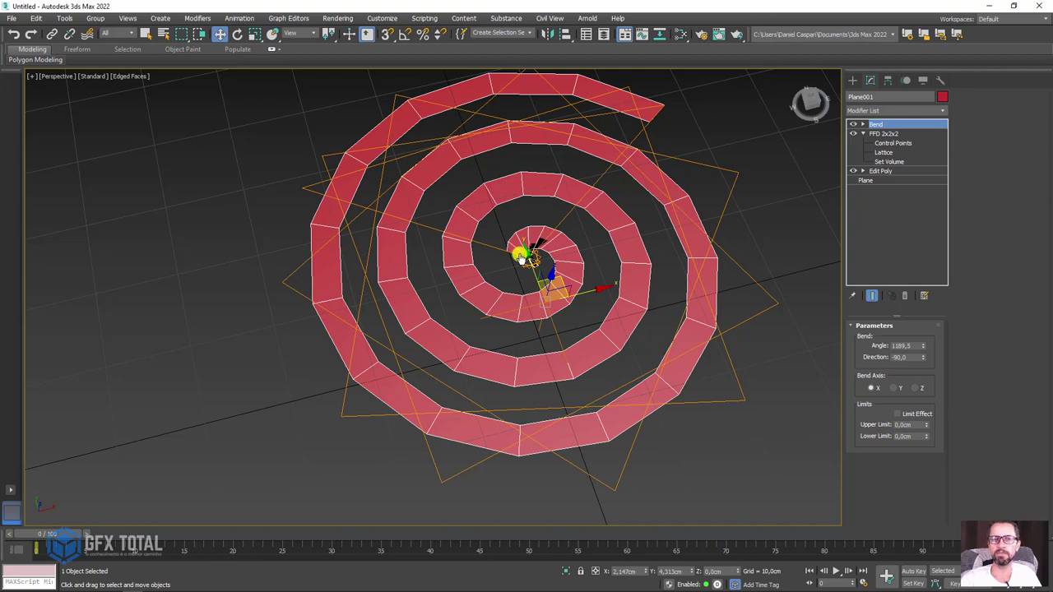
# - Collapse the FFD 2x2x2 entry and add a new Edit Poly modifier on top
pyautogui.click(863, 133)
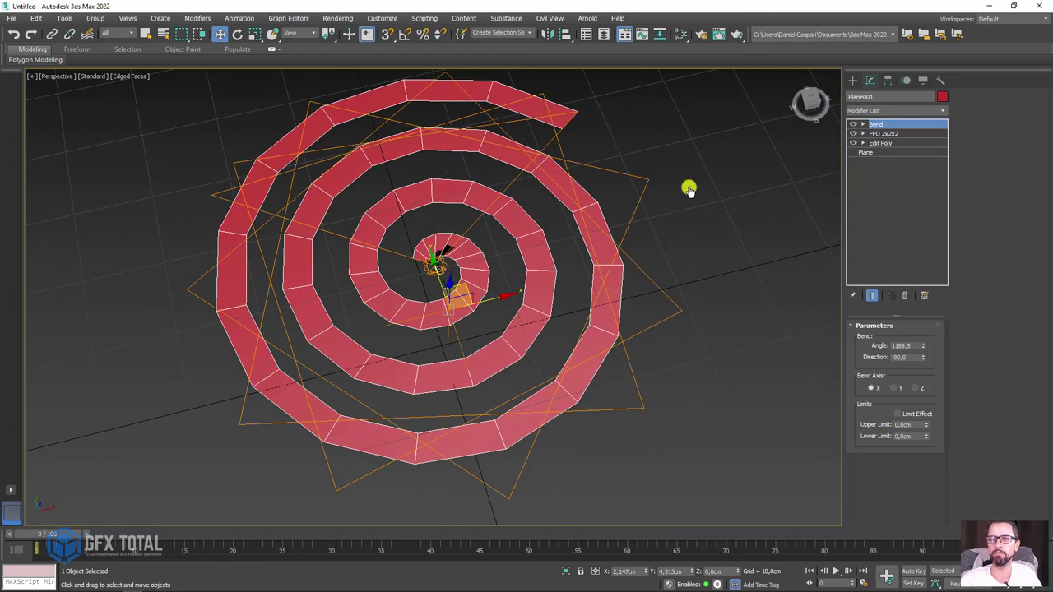
pyautogui.scroll(-6, 688, 188)
pyautogui.click(941, 113)
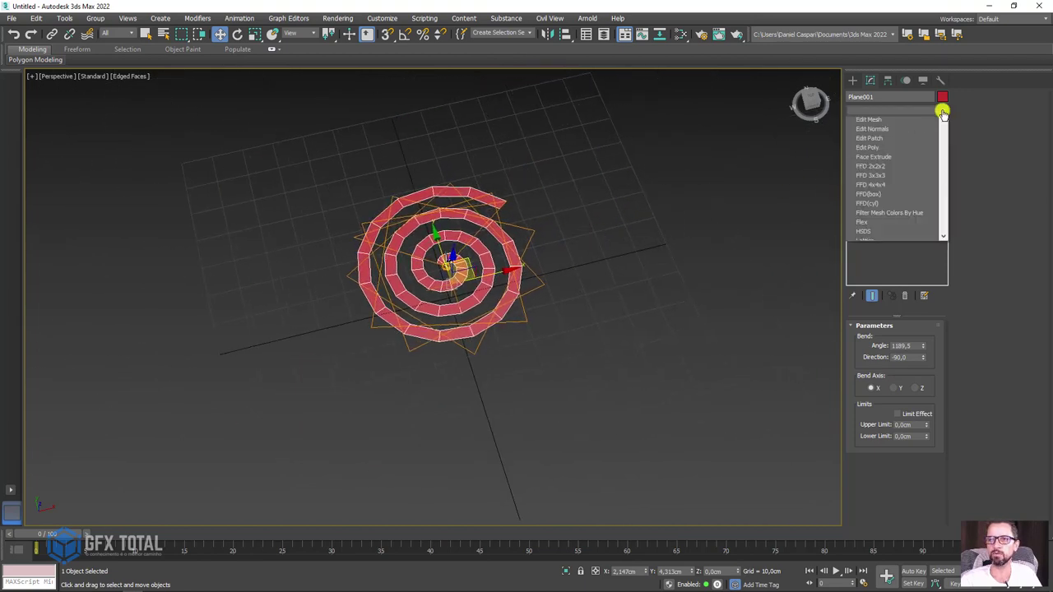
pyautogui.moveTo(940, 159); pyautogui.dragTo(939, 193)
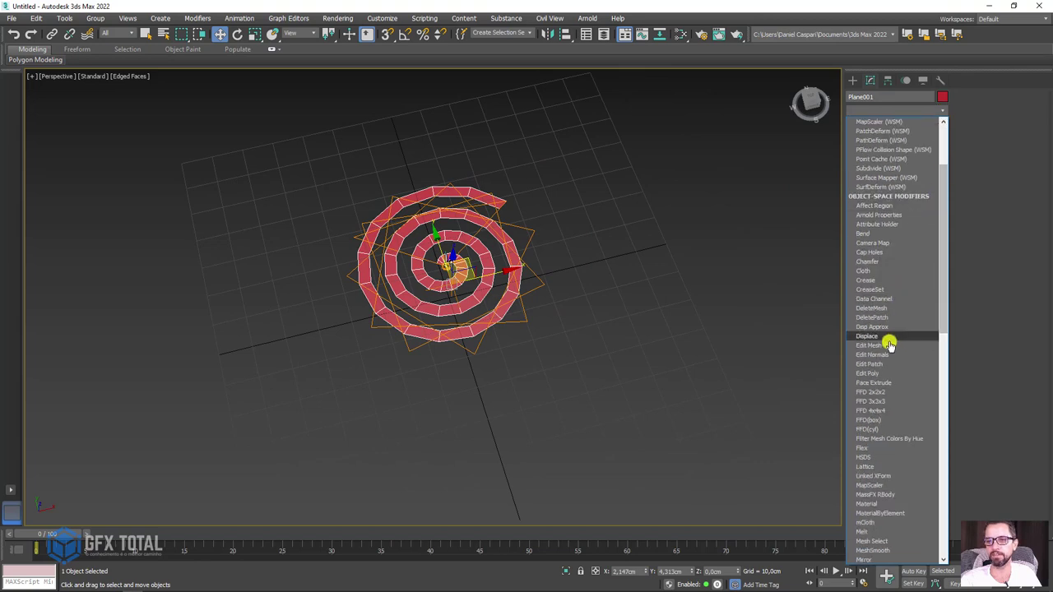
pyautogui.click(870, 372)
# - Shift-rotate the spiral 180° about Z to make a clone
pyautogui.scroll(2, 492, 290)
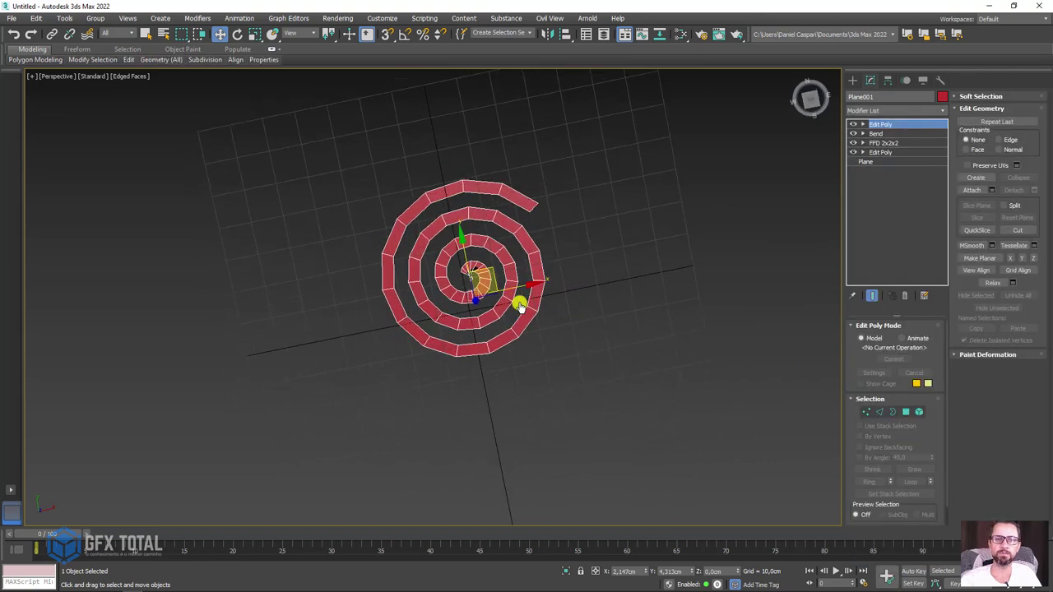
pyautogui.scroll(2, 521, 299)
pyautogui.moveTo(596, 189); pyautogui.dragTo(427, 243, button='middle')
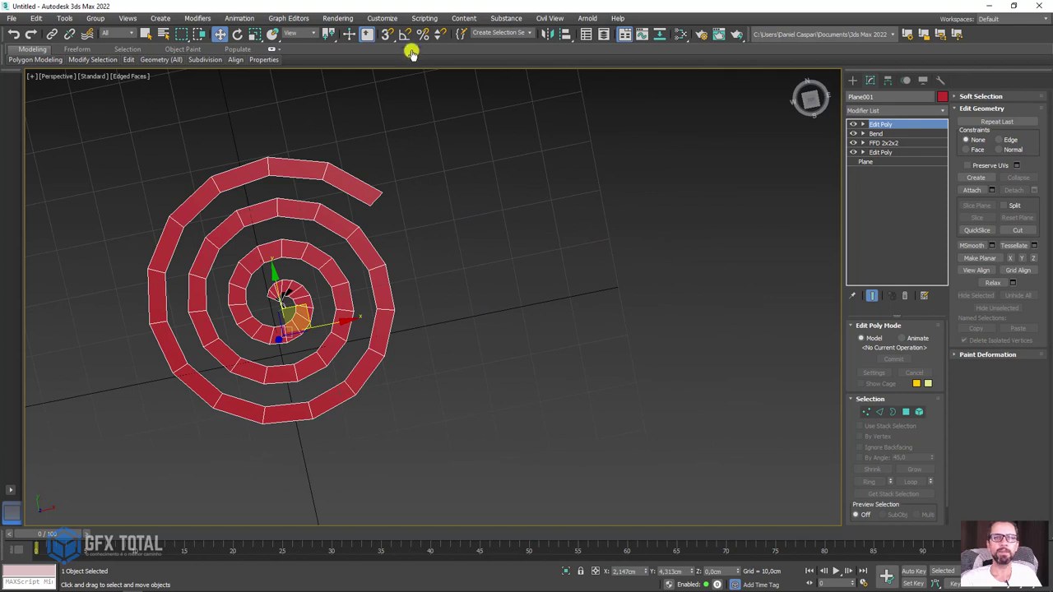
pyautogui.keyDown('alt'); pyautogui.moveTo(409, 141); pyautogui.dragTo(376, 74, button='middle'); pyautogui.keyUp('alt')
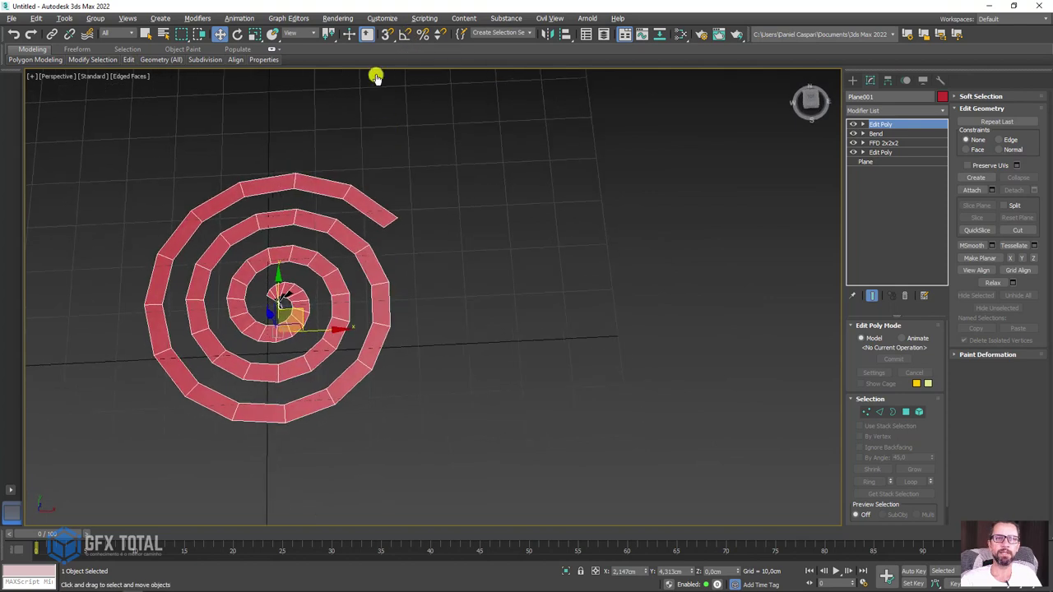
pyautogui.click(237, 34)
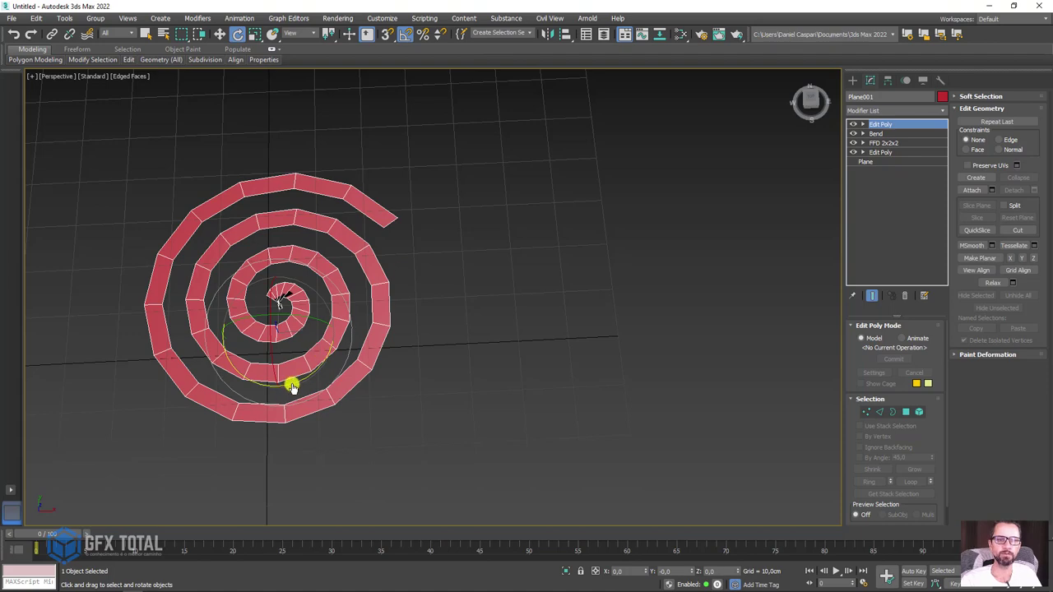
pyautogui.keyDown('shift'); pyautogui.moveTo(296, 384); pyautogui.dragTo(384, 345); pyautogui.keyUp('shift')
# - Create the clone as an Instance named Plane002 and colour it blue
pyautogui.click(472, 278)
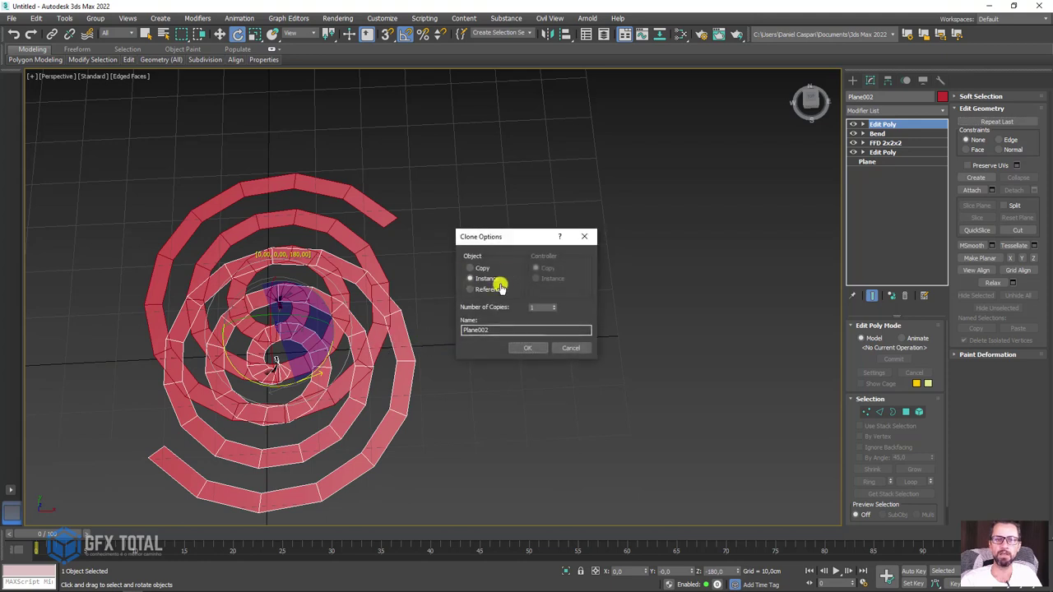
pyautogui.click(529, 347)
pyautogui.click(943, 97)
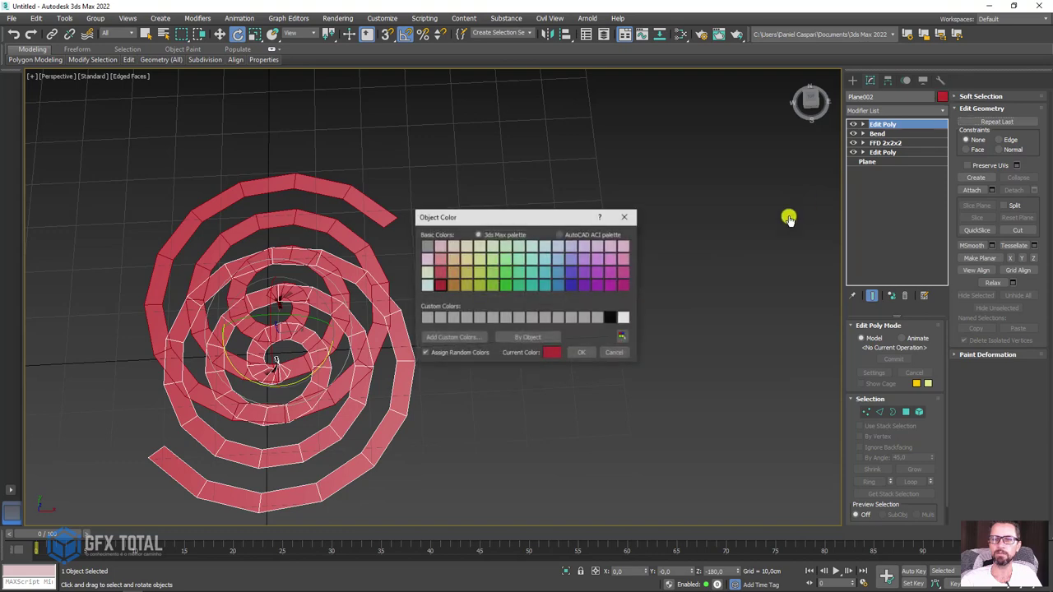
pyautogui.click(571, 285)
pyautogui.click(584, 354)
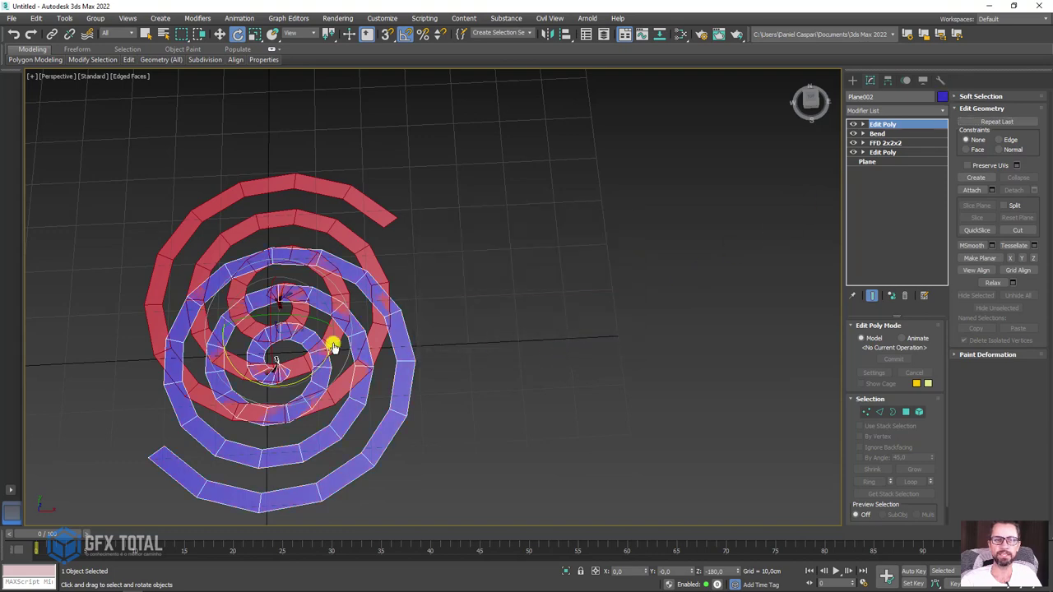
# - Switch to Top view with shaded Edged Faces display
pyautogui.moveTo(334, 343); pyautogui.dragTo(517, 302, button='middle')
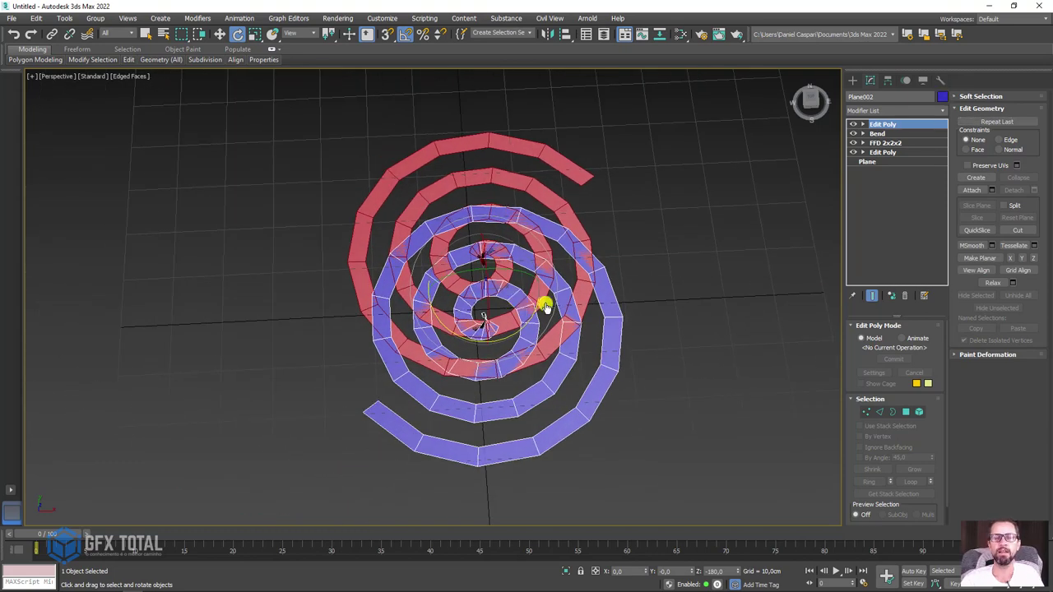
pyautogui.press('t')
pyautogui.scroll(3, 450, 294)
pyautogui.scroll(3, 452, 296)
pyautogui.press('F3')
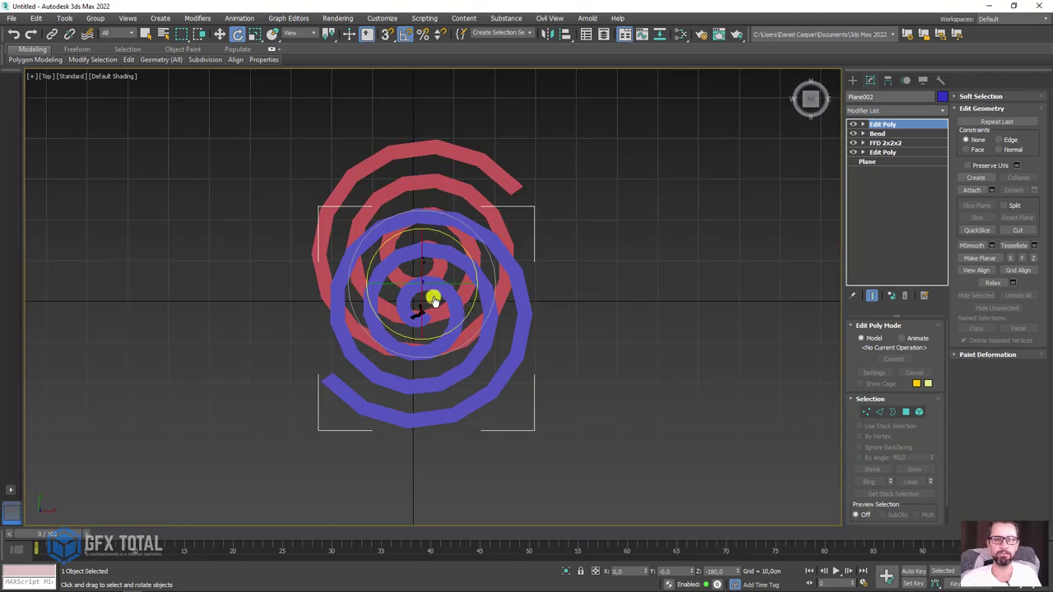
pyautogui.press('F4')
pyautogui.scroll(2, 431, 300)
# - Move the blue spiral along Y so it sits between the red turns
pyautogui.press('w')
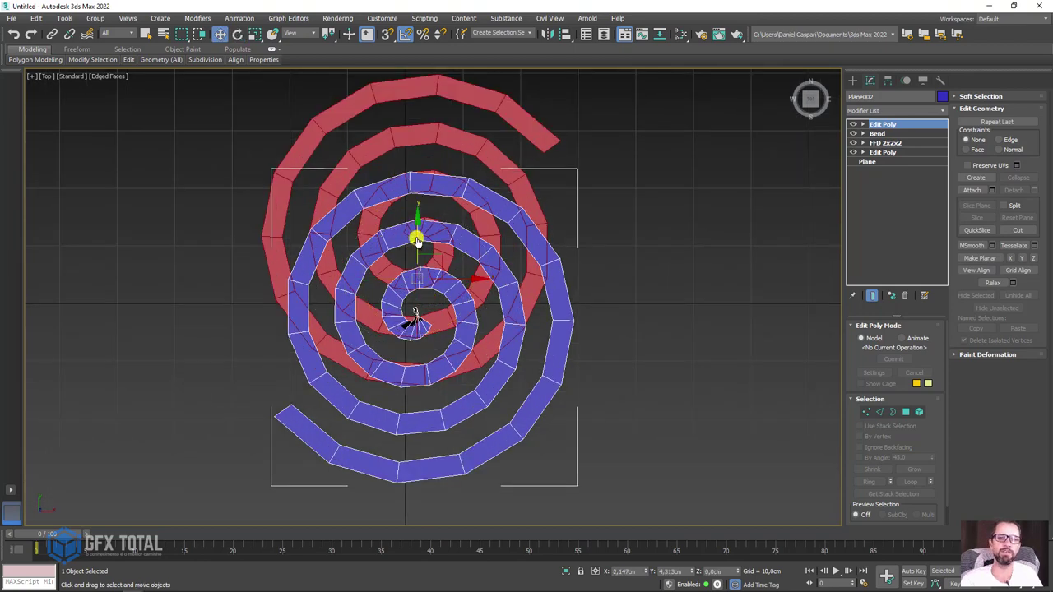
pyautogui.moveTo(418, 239); pyautogui.dragTo(394, 162)
pyautogui.scroll(1, 419, 238)
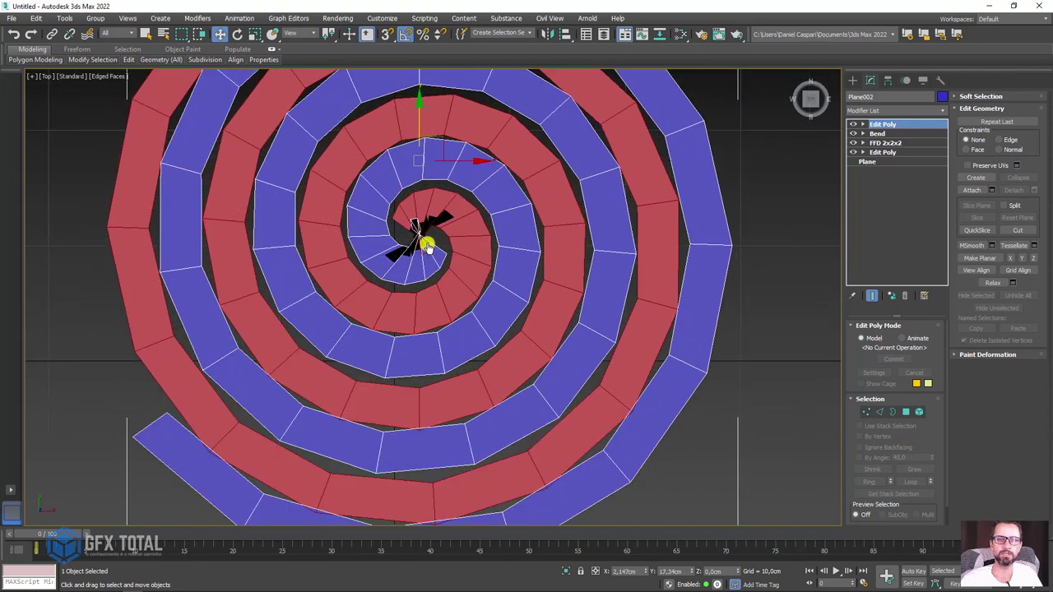
pyautogui.scroll(1, 428, 239)
pyautogui.scroll(1, 428, 239)
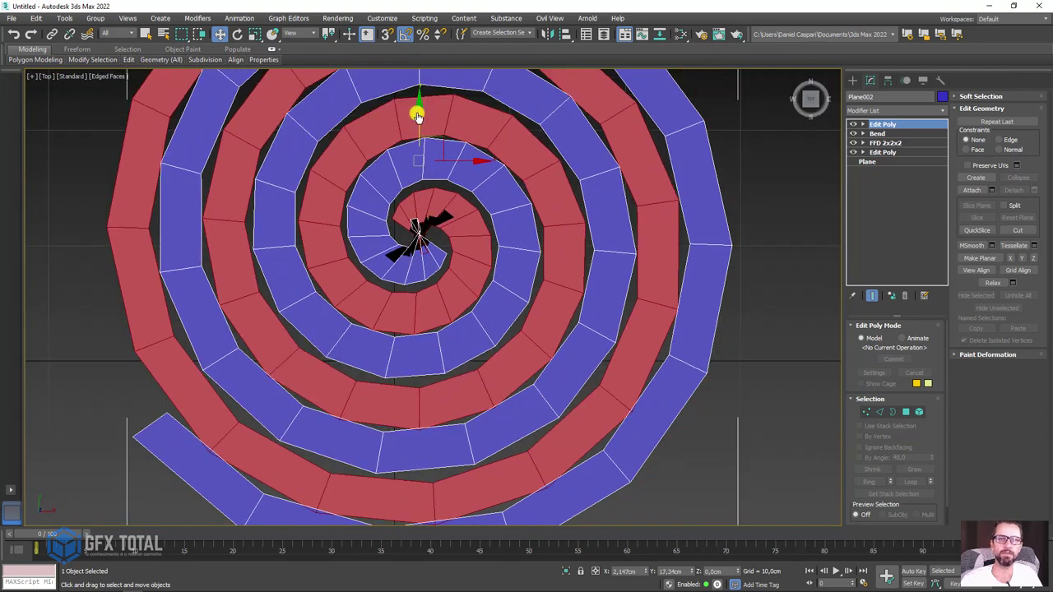
pyautogui.hotkey('ctrl', 'z')
pyautogui.hotkey('ctrl', 'y')
pyautogui.scroll(-2, 591, 176)
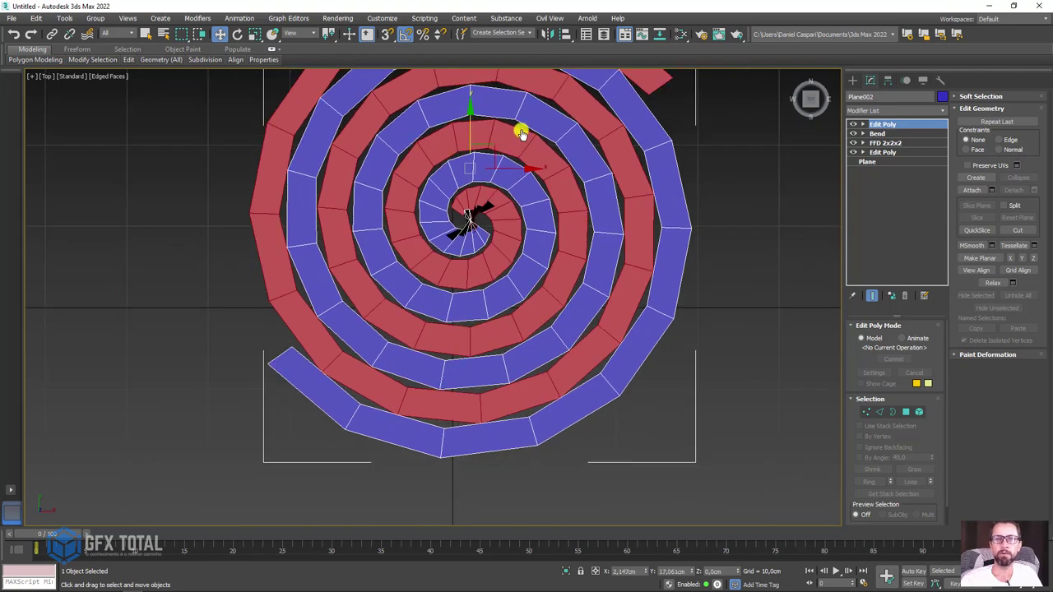
# - Move FFD 2x2x2 control points so red and blue turns alternate more evenly
pyautogui.click(863, 143)
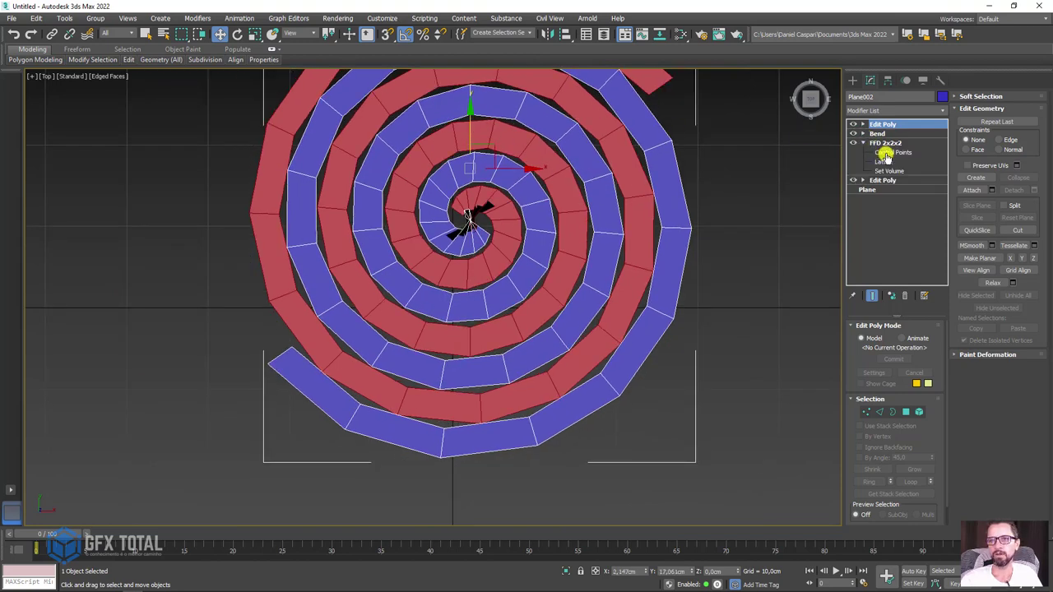
pyautogui.click(892, 152)
pyautogui.press('z')
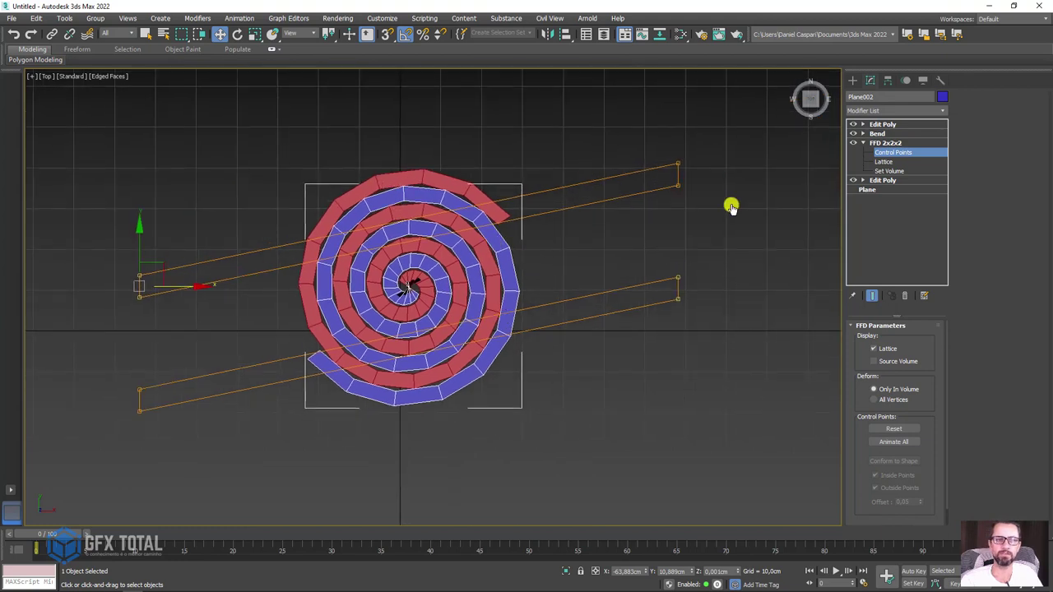
pyautogui.moveTo(721, 204); pyautogui.dragTo(667, 183)
pyautogui.keyDown('ctrl'); pyautogui.moveTo(122, 289); pyautogui.dragTo(123, 289); pyautogui.keyUp('ctrl')
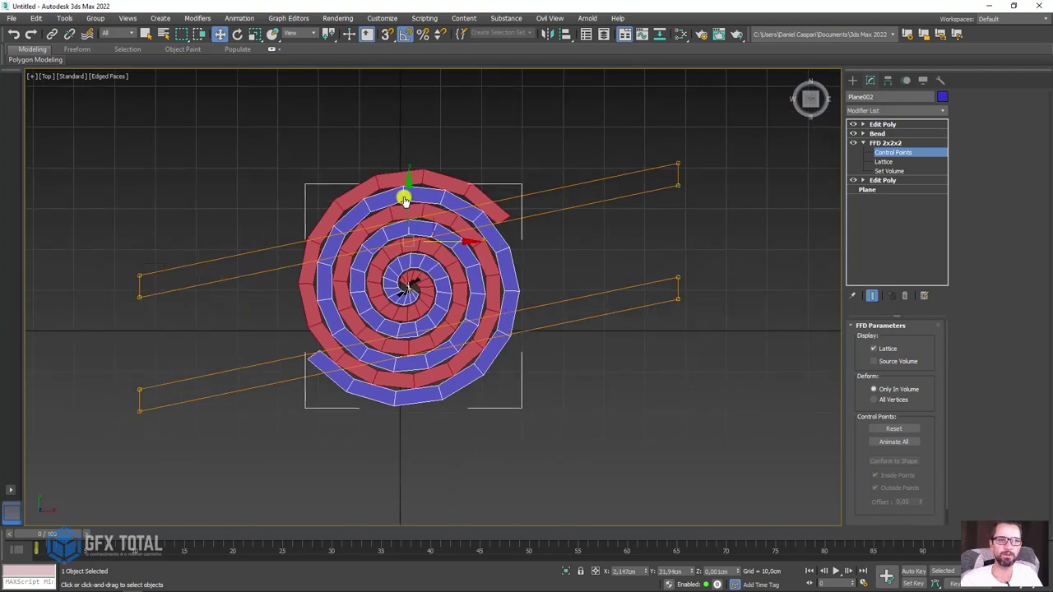
pyautogui.moveTo(408, 195); pyautogui.dragTo(411, 195)
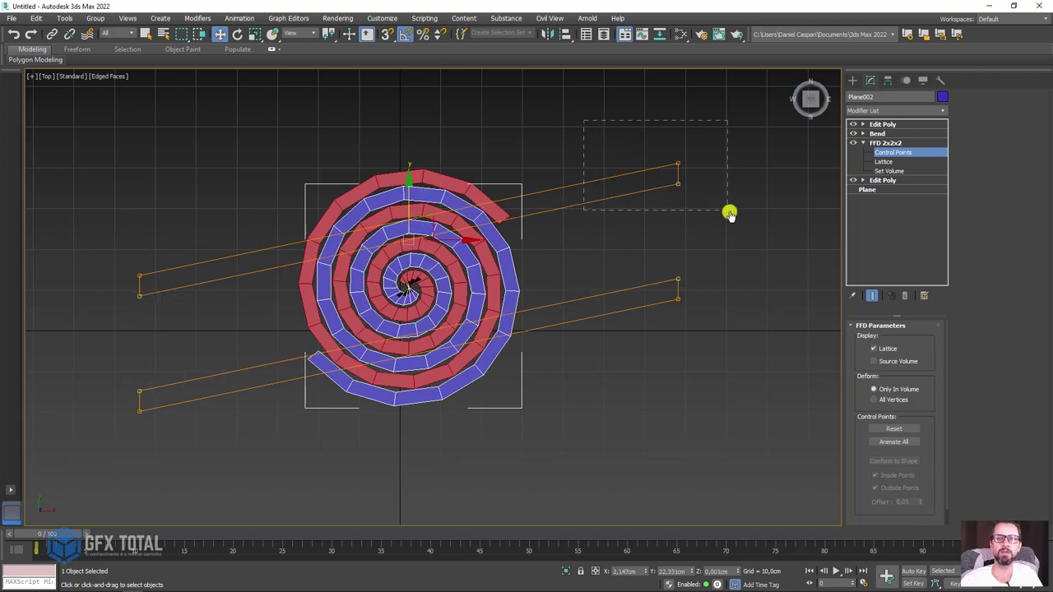
pyautogui.moveTo(730, 213); pyautogui.dragTo(729, 212)
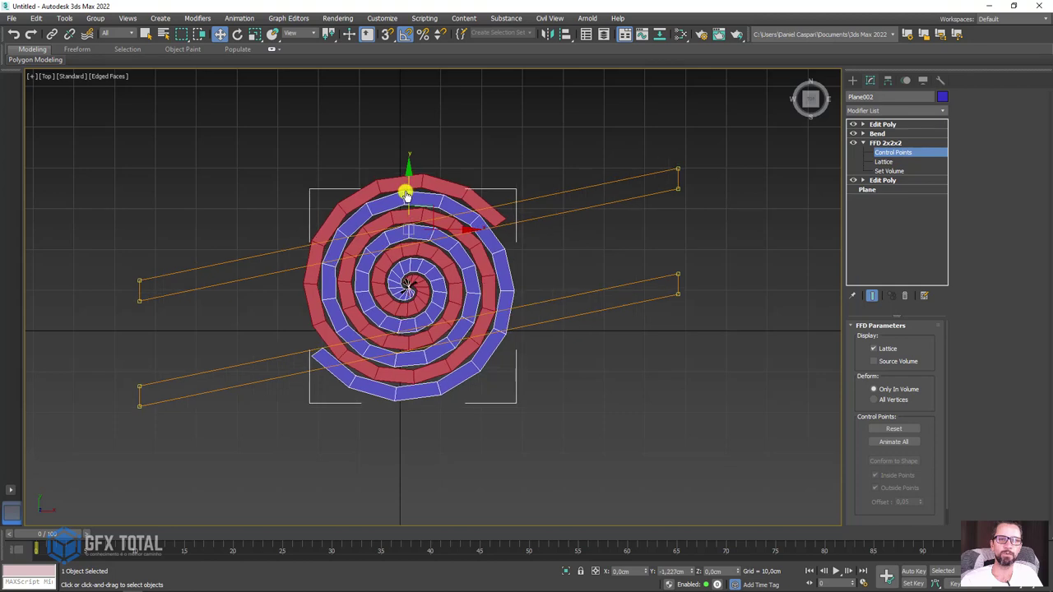
pyautogui.moveTo(409, 190); pyautogui.dragTo(419, 187)
pyautogui.moveTo(460, 287); pyautogui.dragTo(500, 265, button='middle')
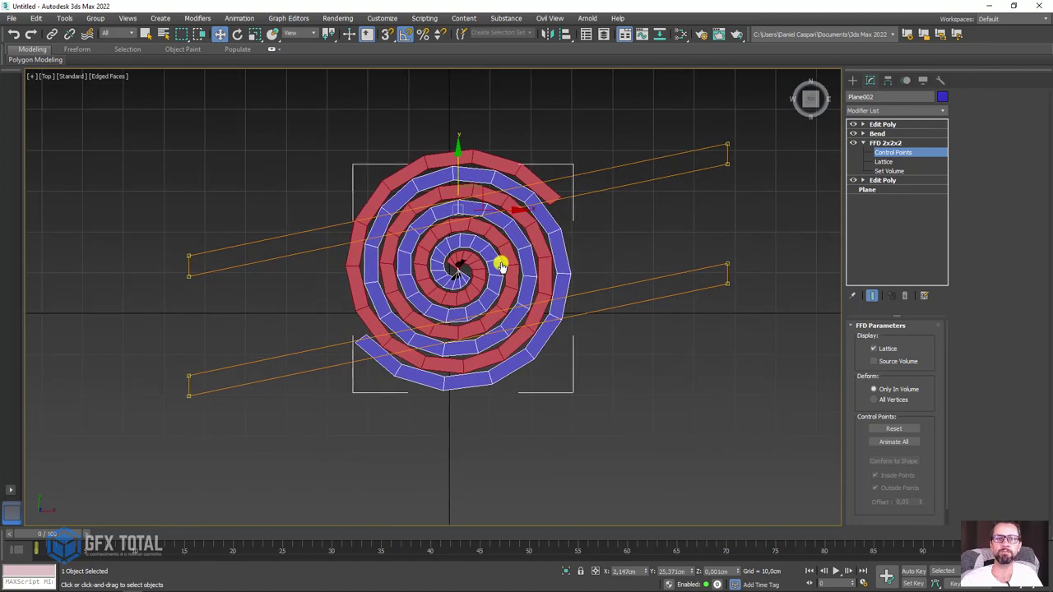
# - At the top Edit Poly's Vertex level, move the centre vertex and scale the central vertices narrower
pyautogui.click(881, 125)
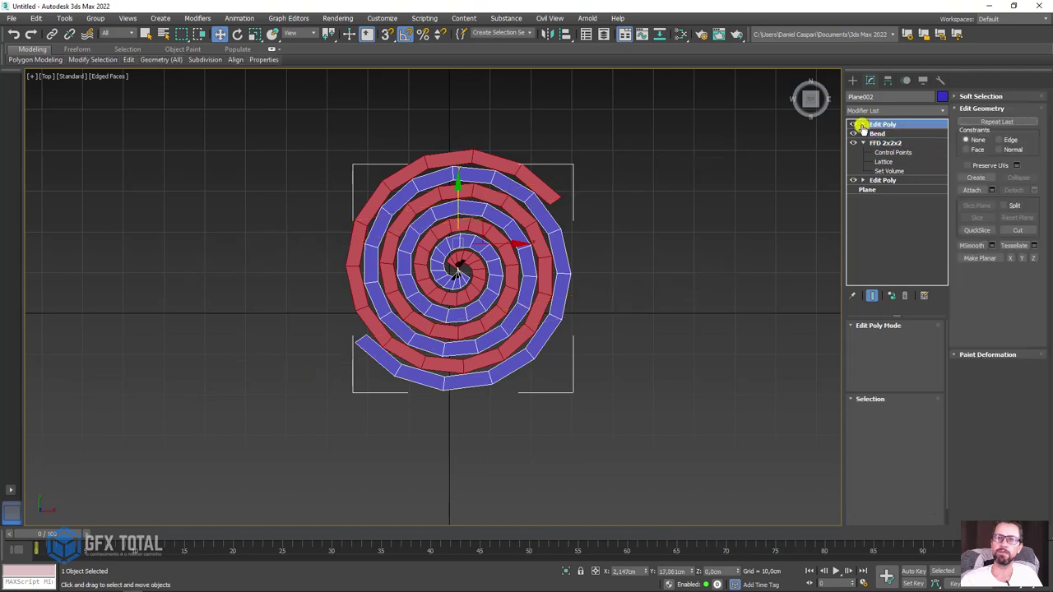
pyautogui.click(861, 124)
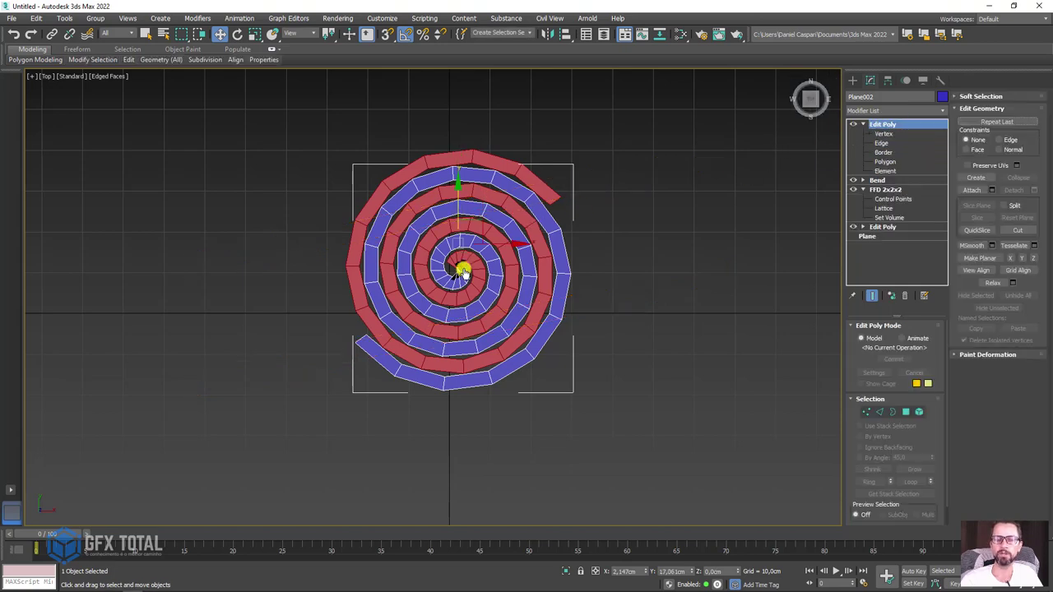
pyautogui.scroll(3, 463, 271)
pyautogui.scroll(3, 459, 275)
pyautogui.click(887, 134)
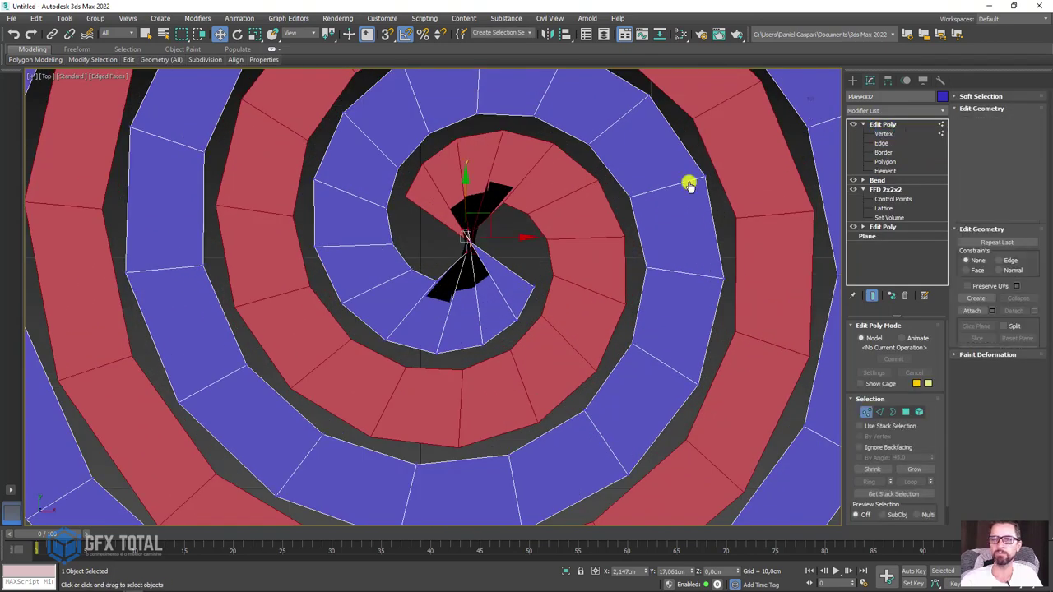
pyautogui.scroll(3, 486, 263)
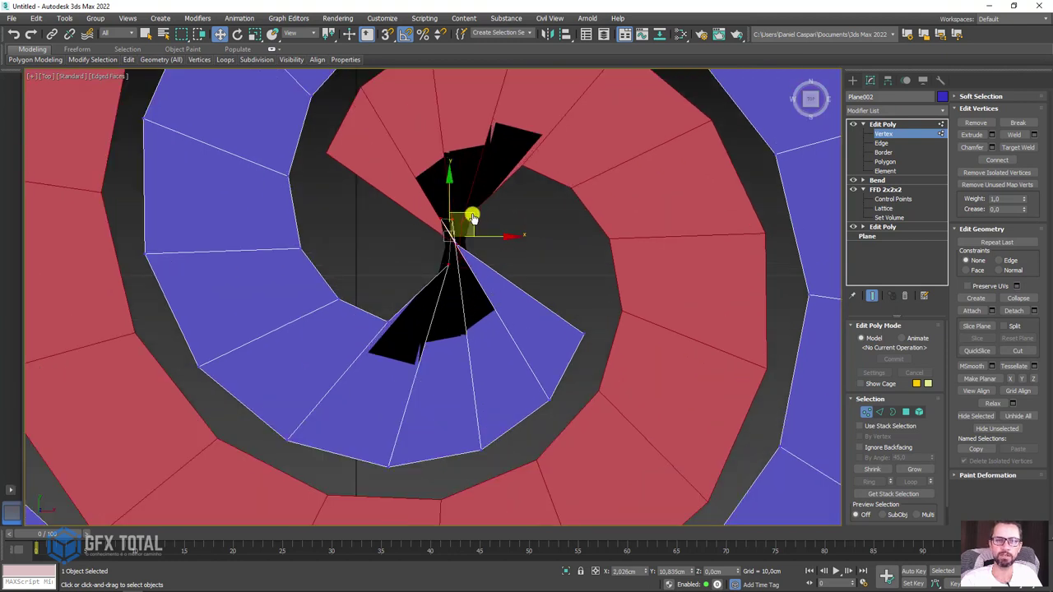
pyautogui.moveTo(470, 219); pyautogui.dragTo(507, 242)
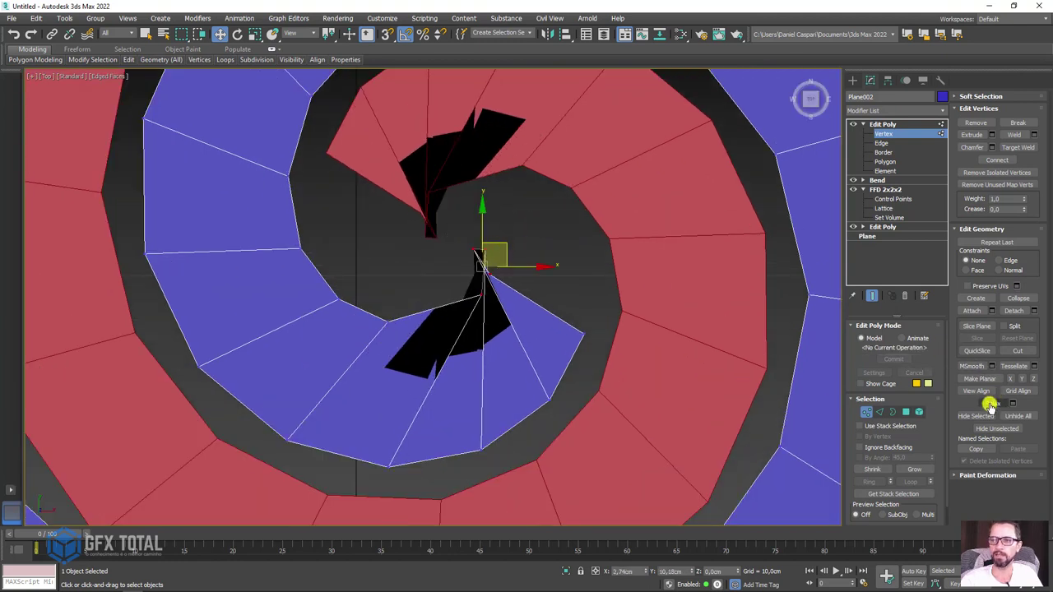
pyautogui.press('r')
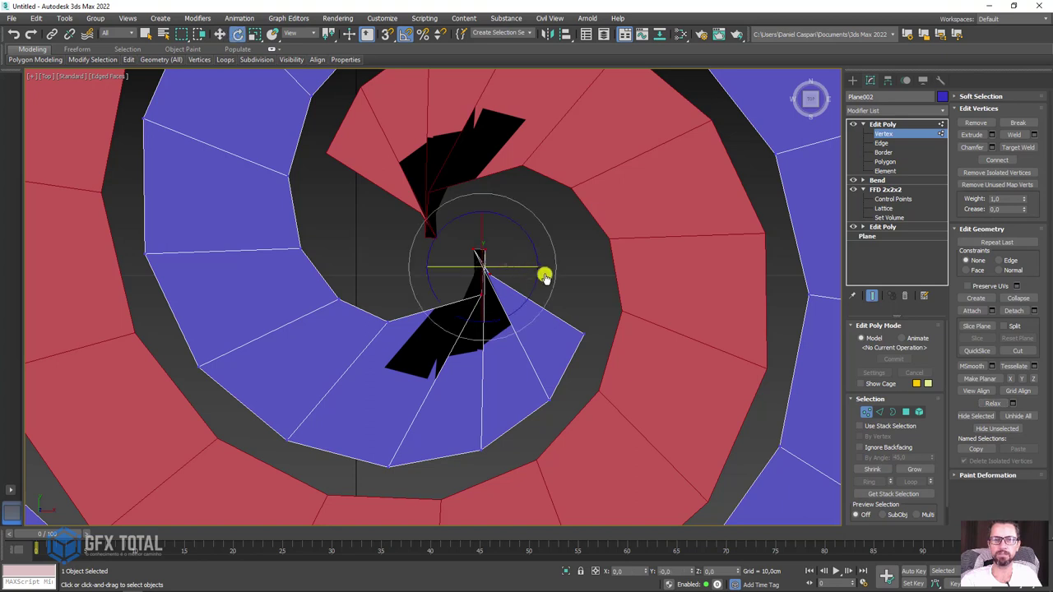
pyautogui.moveTo(545, 275); pyautogui.dragTo(418, 265)
# - Reposition the fan-centre vertex to remove the black flipped faces
pyautogui.press('w')
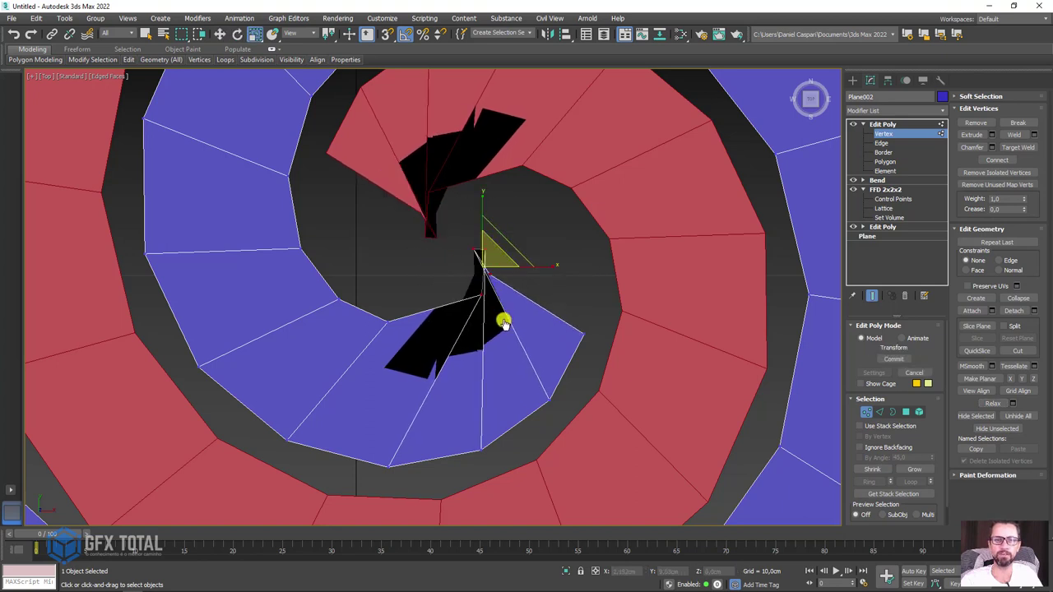
pyautogui.click(484, 293)
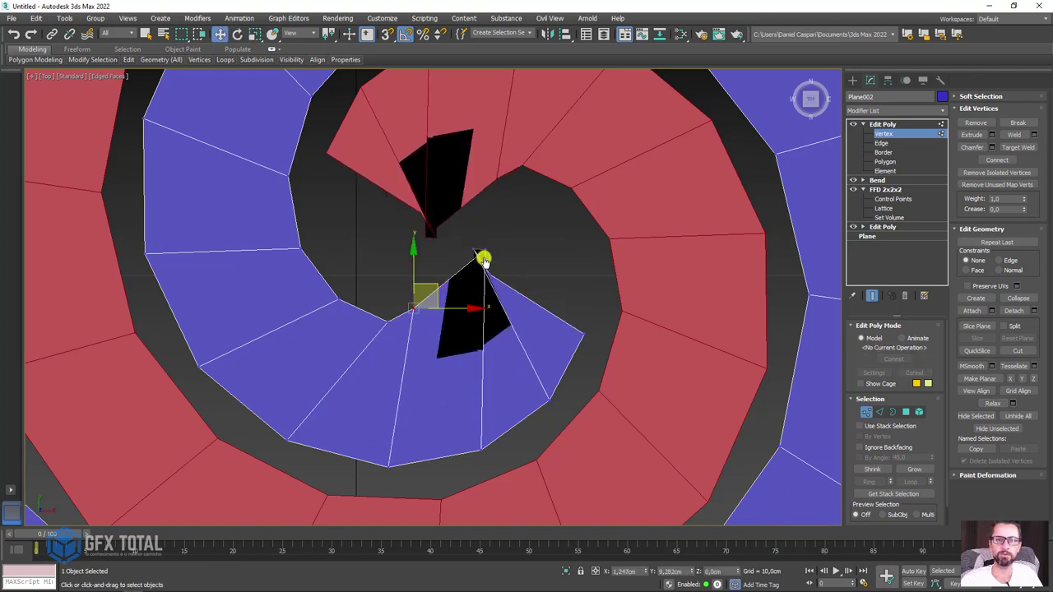
pyautogui.moveTo(436, 288)
pyautogui.mouseDown()
pyautogui.moveTo(498, 265)
pyautogui.moveTo(487, 227)
pyautogui.moveTo(462, 236)
pyautogui.mouseUp()
pyautogui.hotkey('ctrl', 'z')
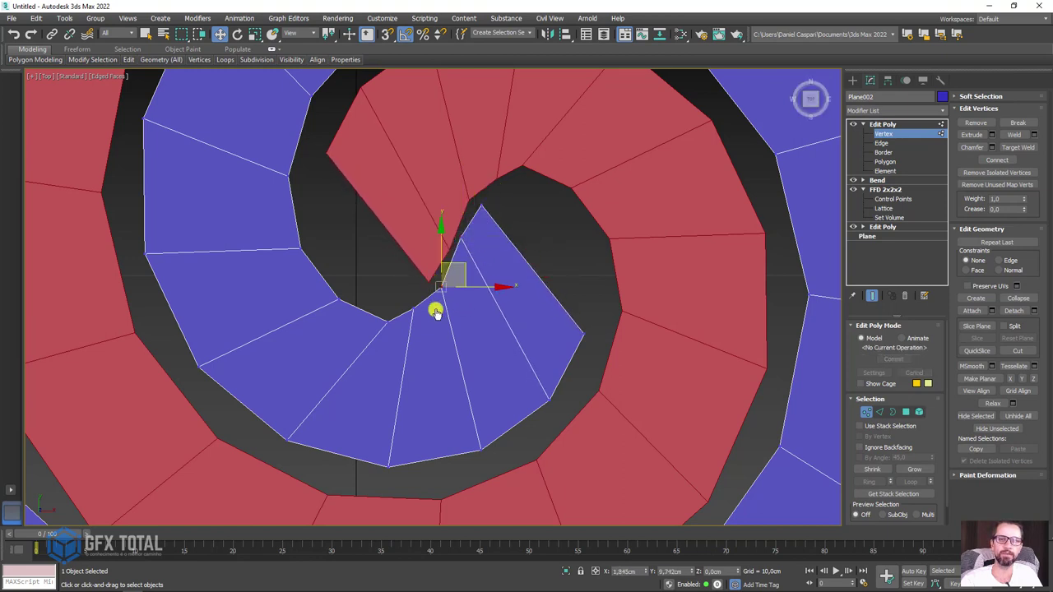
pyautogui.moveTo(443, 283)
pyautogui.mouseDown()
pyautogui.moveTo(418, 298)
pyautogui.moveTo(434, 265)
pyautogui.mouseUp()
# - Move the blue tip's lower vertices to smooth its curve
pyautogui.moveTo(560, 315)
pyautogui.mouseDown()
pyautogui.moveTo(601, 345)
pyautogui.moveTo(600, 255)
pyautogui.mouseUp()
pyautogui.moveTo(539, 419); pyautogui.dragTo(618, 322)
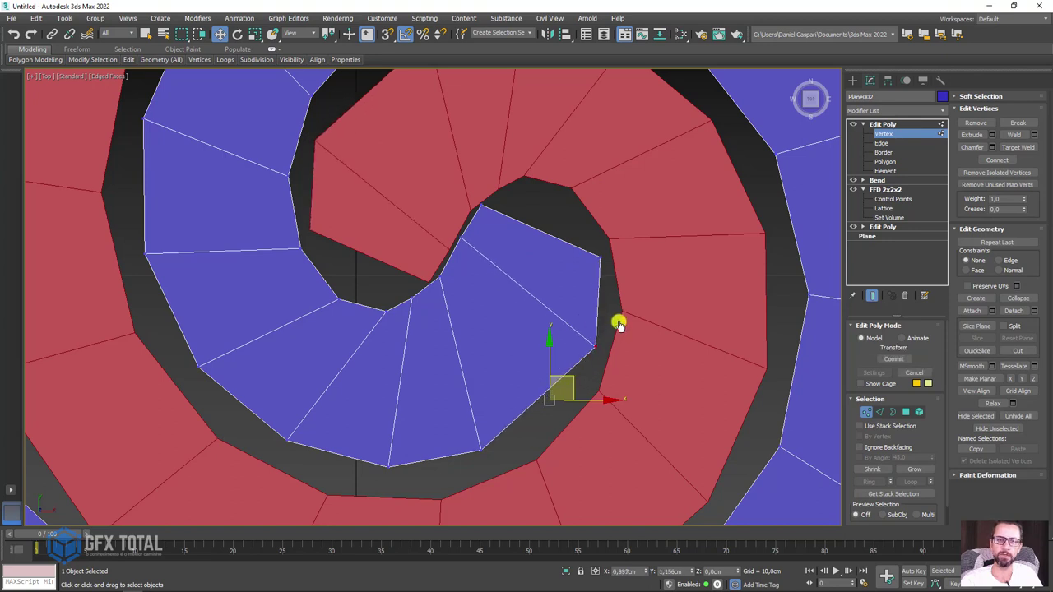
pyautogui.moveTo(531, 457)
pyautogui.mouseDown()
pyautogui.moveTo(473, 415)
pyautogui.moveTo(536, 432)
pyautogui.moveTo(563, 412)
pyautogui.mouseUp()
pyautogui.moveTo(362, 490)
pyautogui.mouseDown()
pyautogui.moveTo(405, 447)
pyautogui.moveTo(439, 465)
pyautogui.mouseUp()
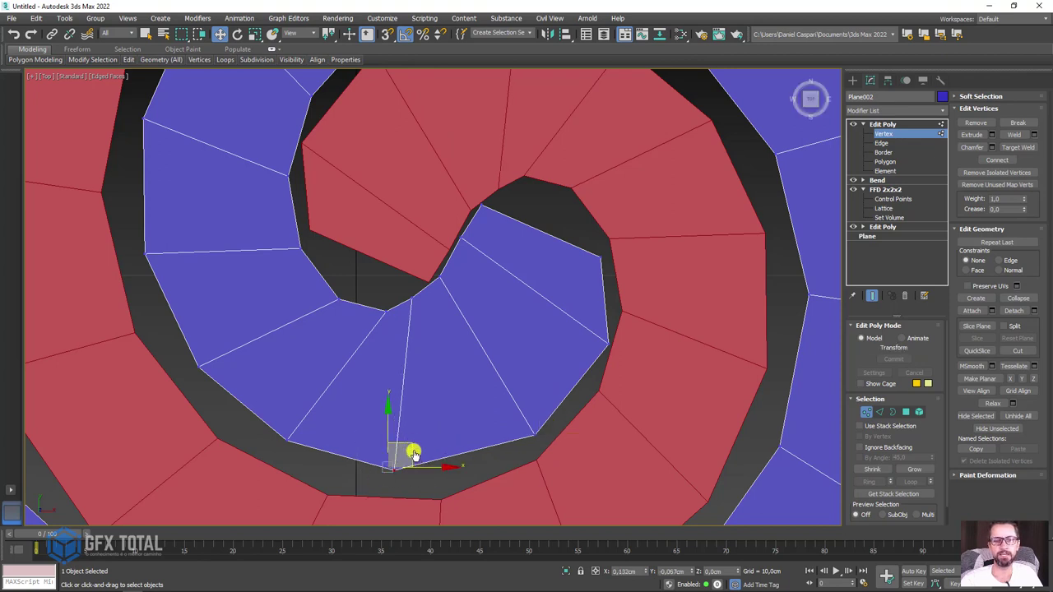
pyautogui.moveTo(345, 428); pyautogui.dragTo(237, 476)
pyautogui.moveTo(308, 415); pyautogui.dragTo(303, 434)
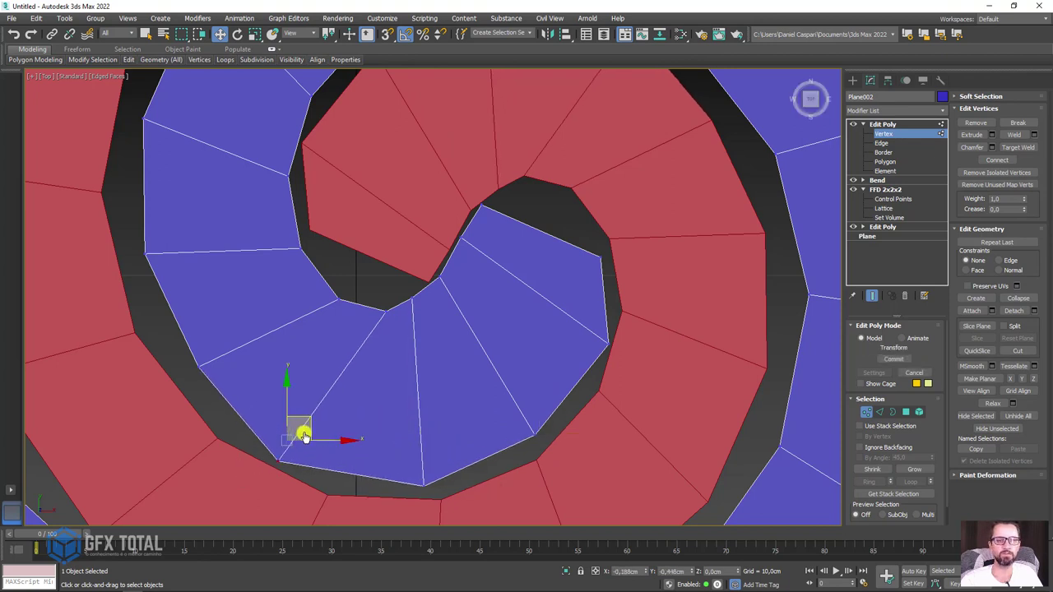
# - Pull the blue band's outer-left and inner-edge vertices up toward the red tip
pyautogui.click(206, 360)
pyautogui.click(214, 349)
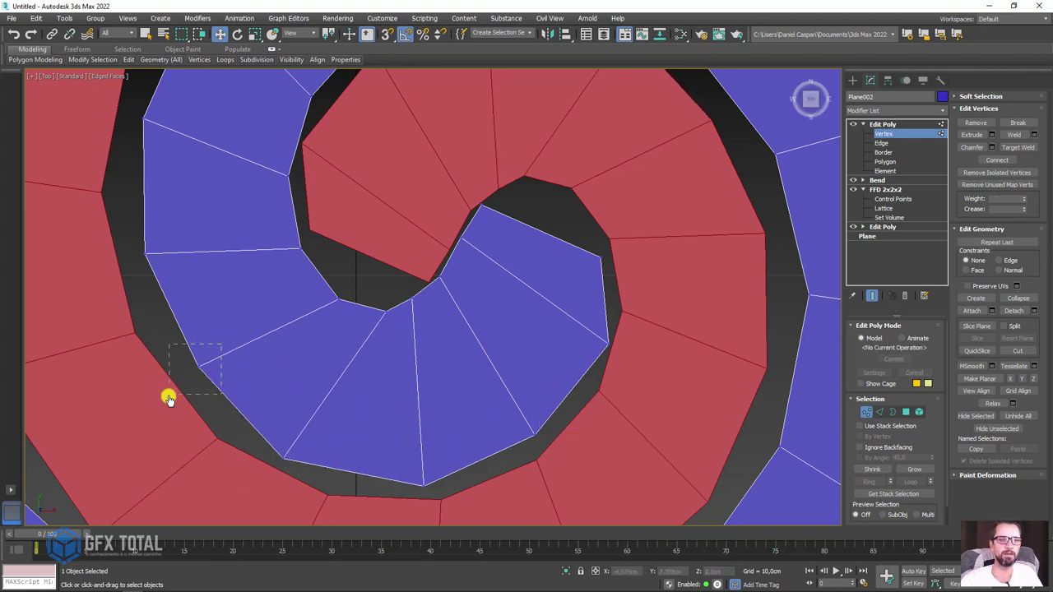
pyautogui.moveTo(167, 398); pyautogui.dragTo(170, 396)
pyautogui.moveTo(225, 344)
pyautogui.mouseDown()
pyautogui.moveTo(354, 283)
pyautogui.moveTo(342, 288)
pyautogui.mouseUp()
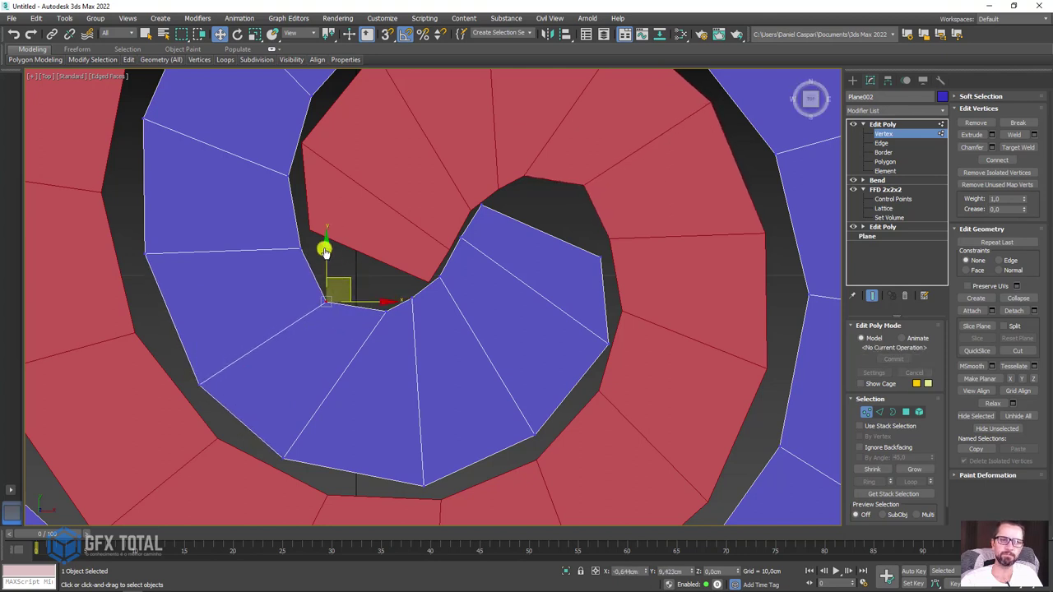
pyautogui.click(301, 246)
pyautogui.moveTo(327, 225); pyautogui.dragTo(305, 135)
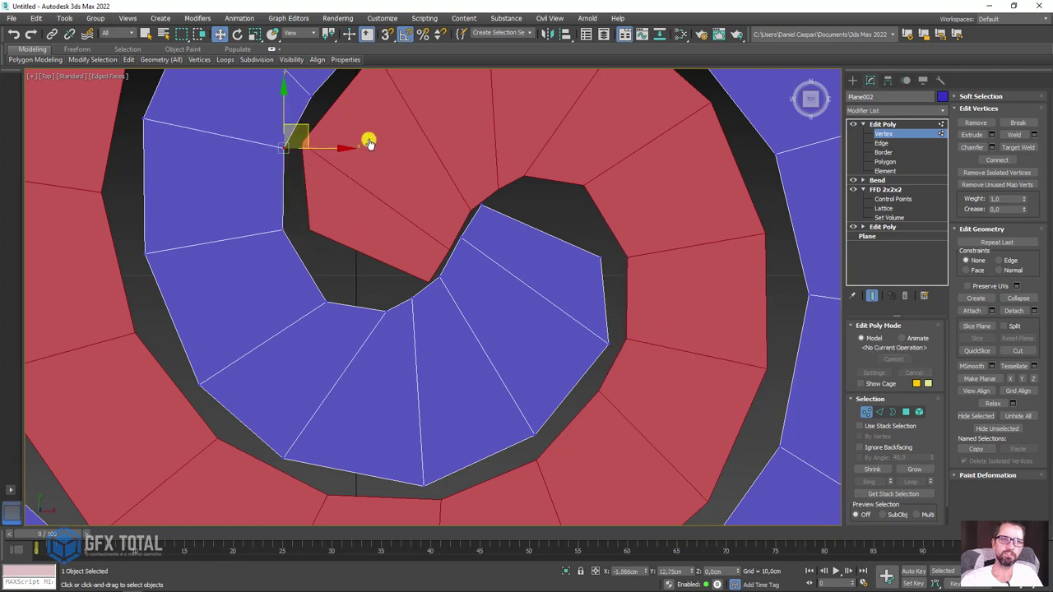
# - Connect the blue tip's radial edge ring with two pinched edges
pyautogui.click(880, 413)
pyautogui.click(548, 236)
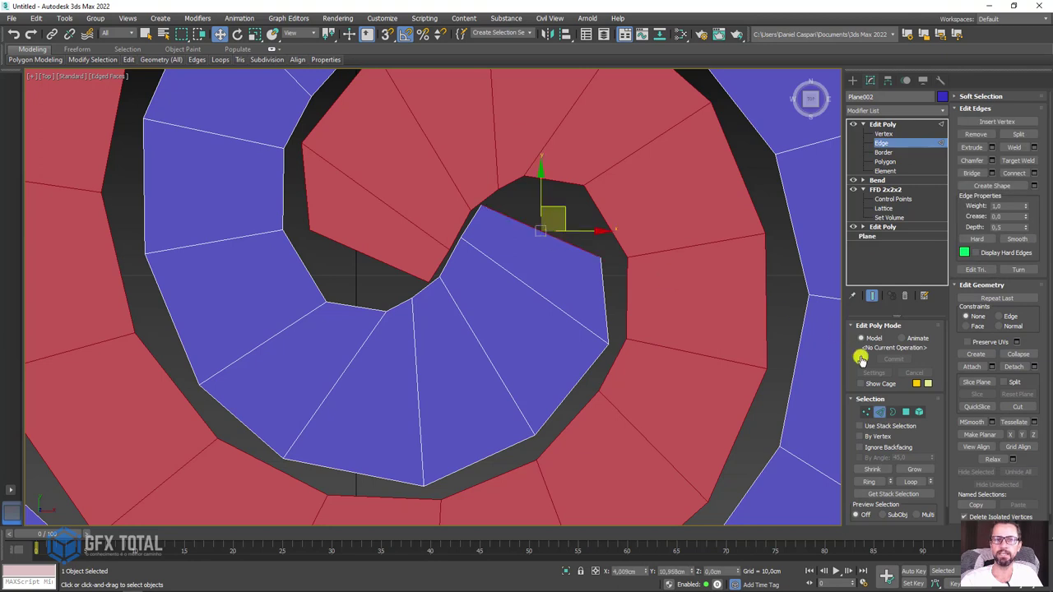
pyautogui.click(869, 483)
pyautogui.click(1028, 174)
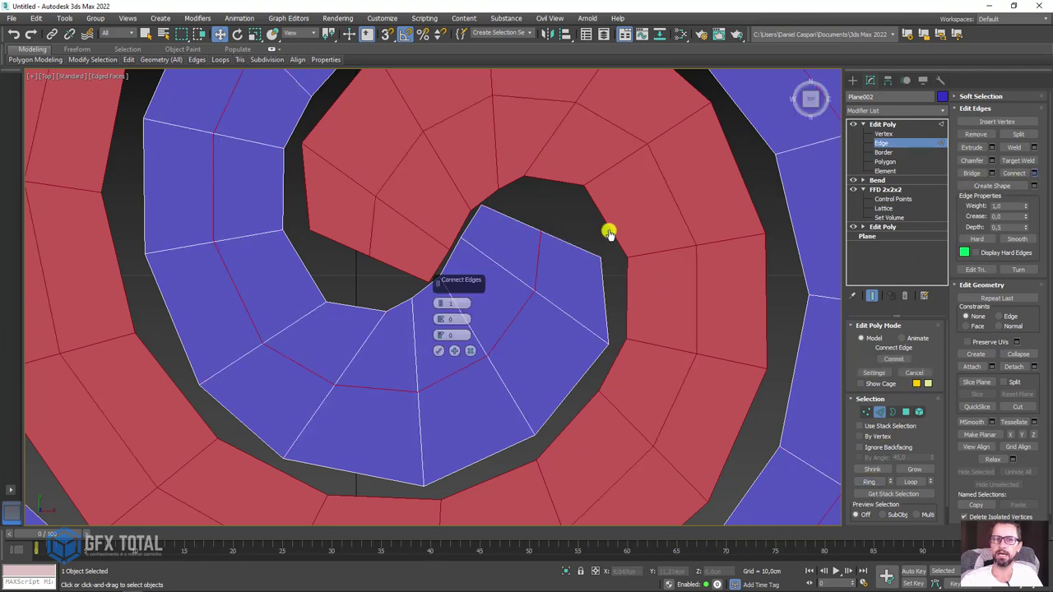
pyautogui.moveTo(440, 303); pyautogui.dragTo(453, 239)
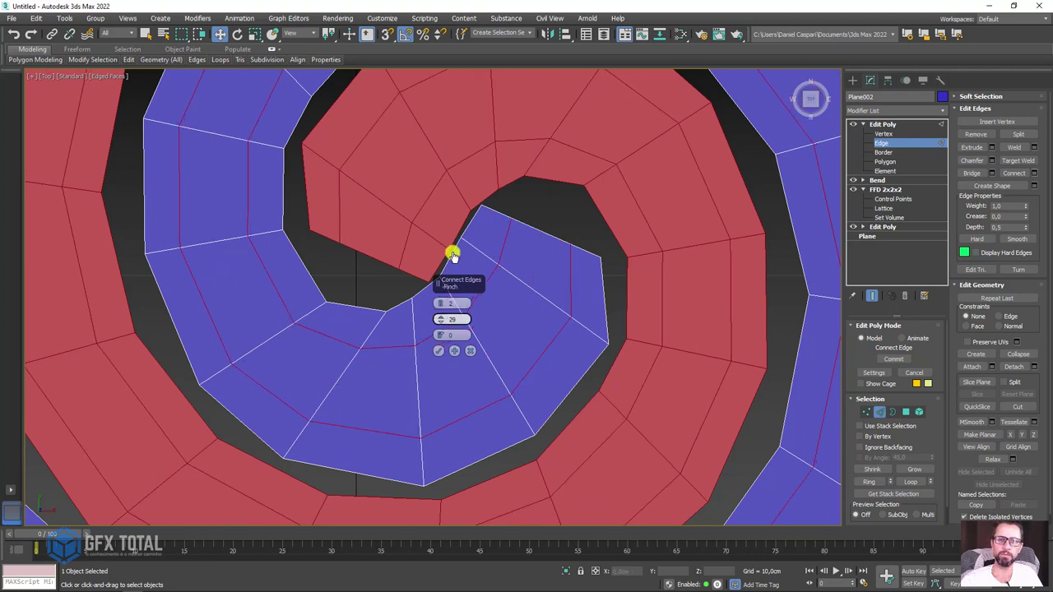
pyautogui.click(438, 352)
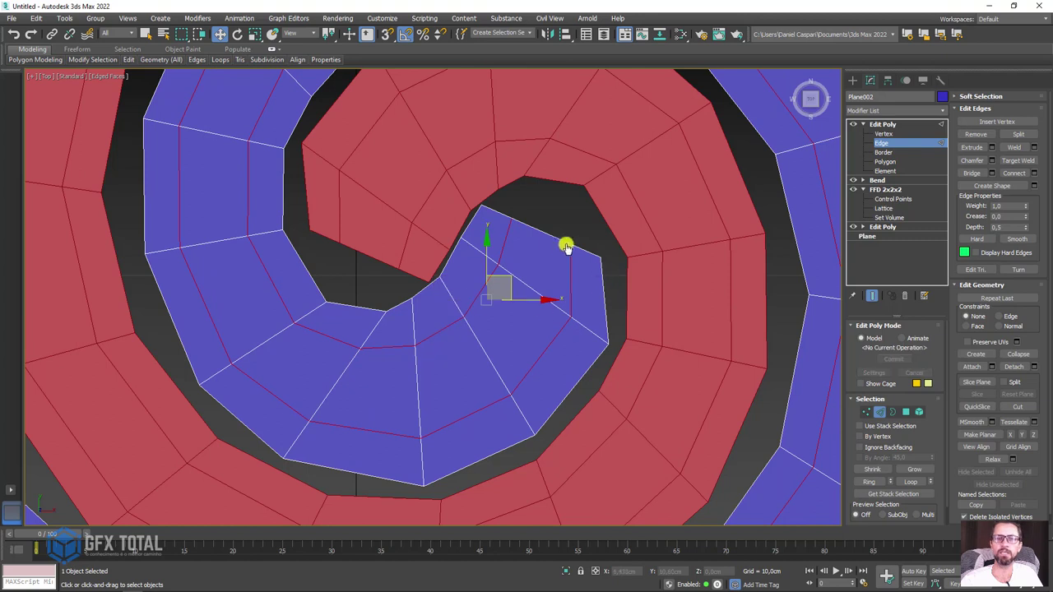
# - Shift the blue tip's top edge up-right and select its interior edges
pyautogui.click(550, 216)
pyautogui.moveTo(560, 206); pyautogui.dragTo(581, 172)
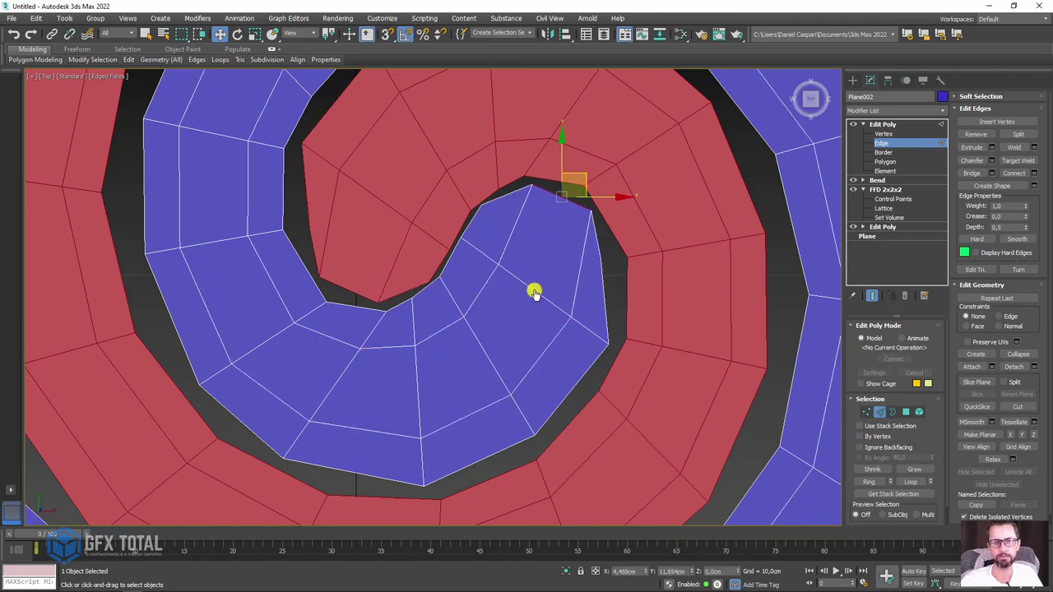
pyautogui.click(544, 265)
pyautogui.click(501, 355)
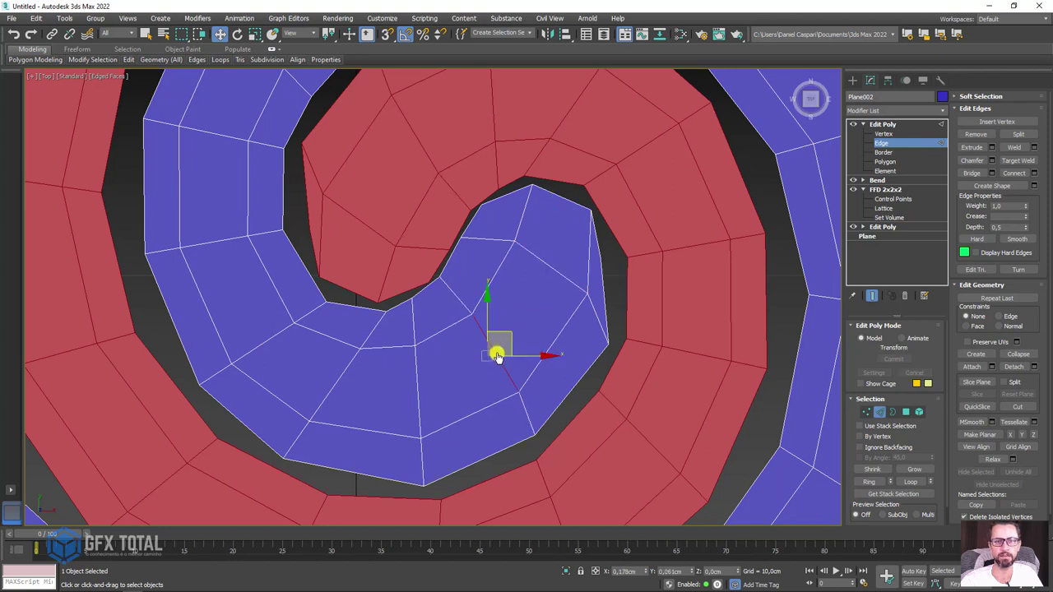
pyautogui.click(883, 134)
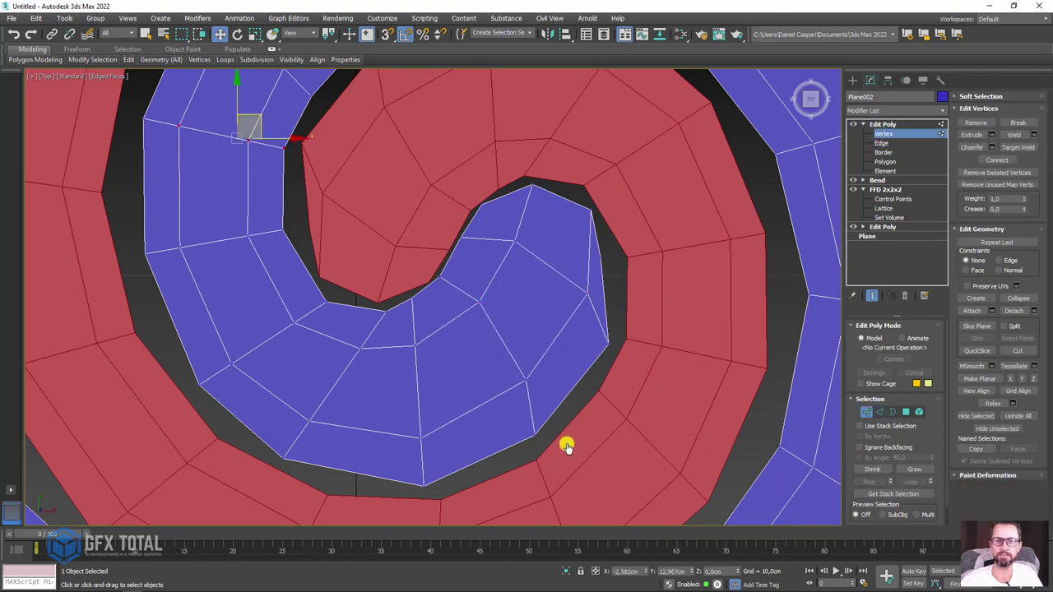
# - Pull two vertices on the blue tongue's right side up-right to round the tip
pyautogui.click(547, 424)
pyautogui.moveTo(552, 418); pyautogui.dragTo(635, 364)
pyautogui.click(608, 341)
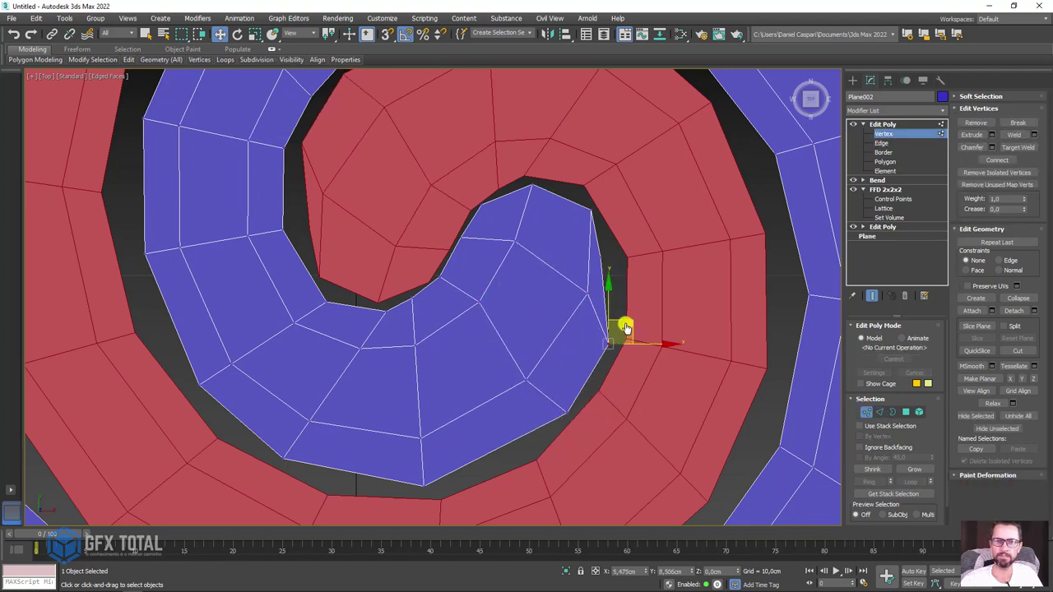
pyautogui.moveTo(639, 282); pyautogui.dragTo(602, 249)
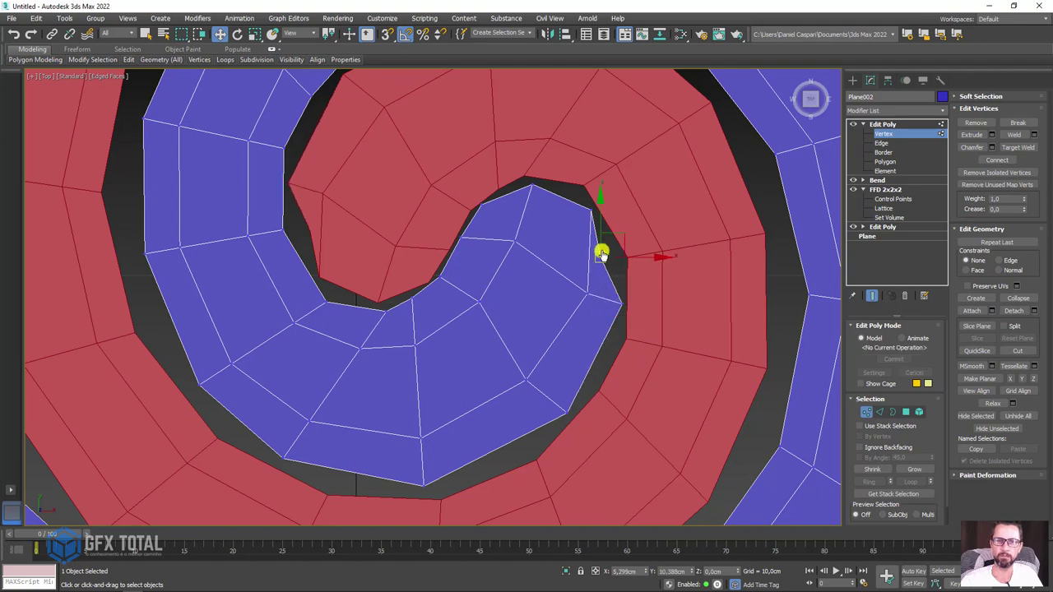
pyautogui.scroll(-5, 588, 272)
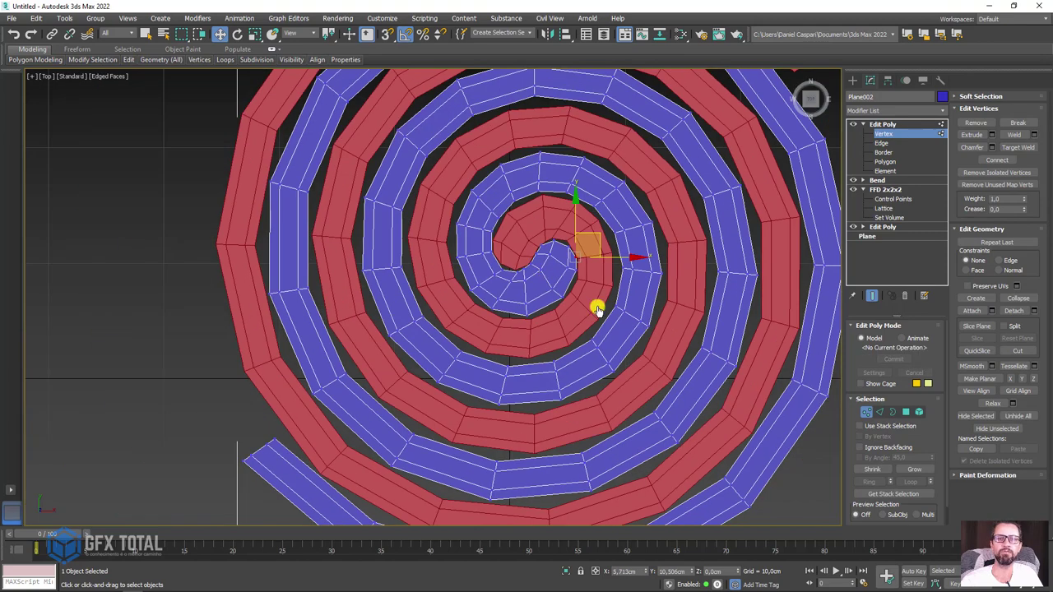
pyautogui.scroll(-2, 604, 301)
pyautogui.scroll(2, 611, 294)
pyautogui.scroll(-2, 613, 289)
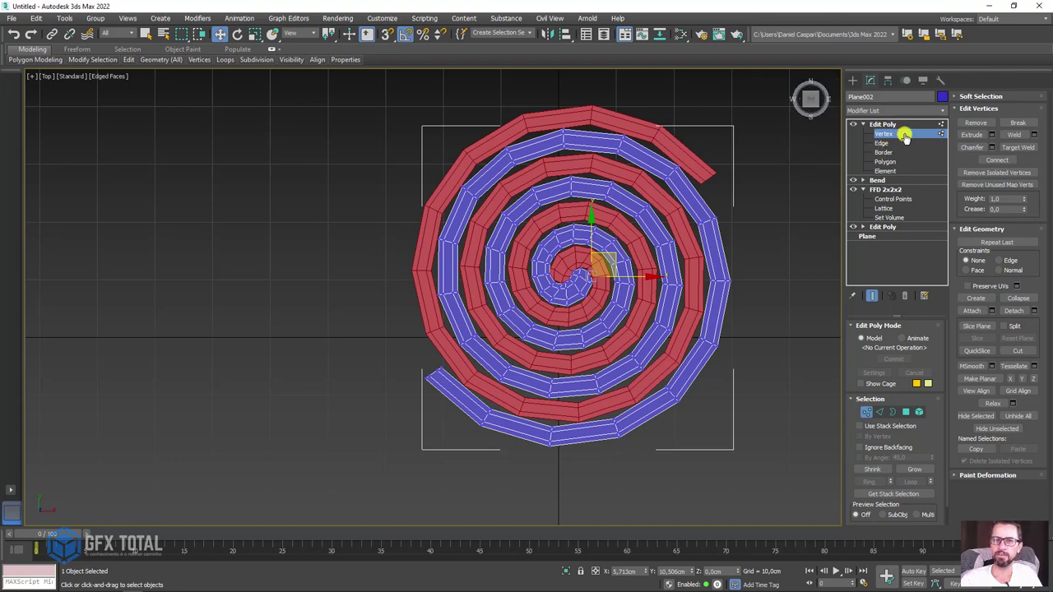
# - Return Edit Poly to object level, collapse FFD 2x2x2, and open the Modifier List
pyautogui.click(882, 124)
pyautogui.click(863, 124)
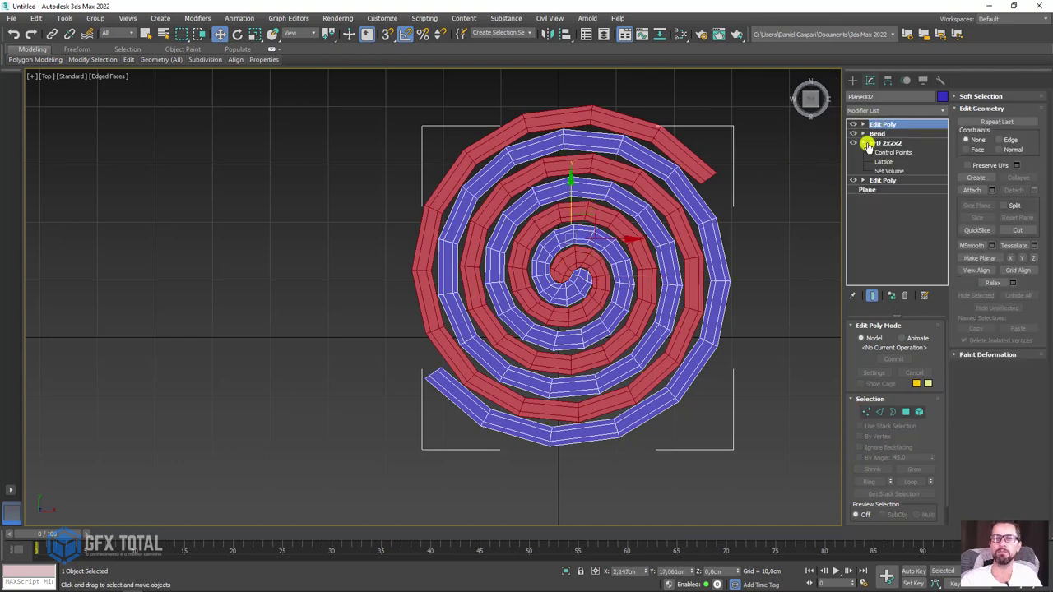
pyautogui.click(863, 143)
pyautogui.scroll(4, 594, 296)
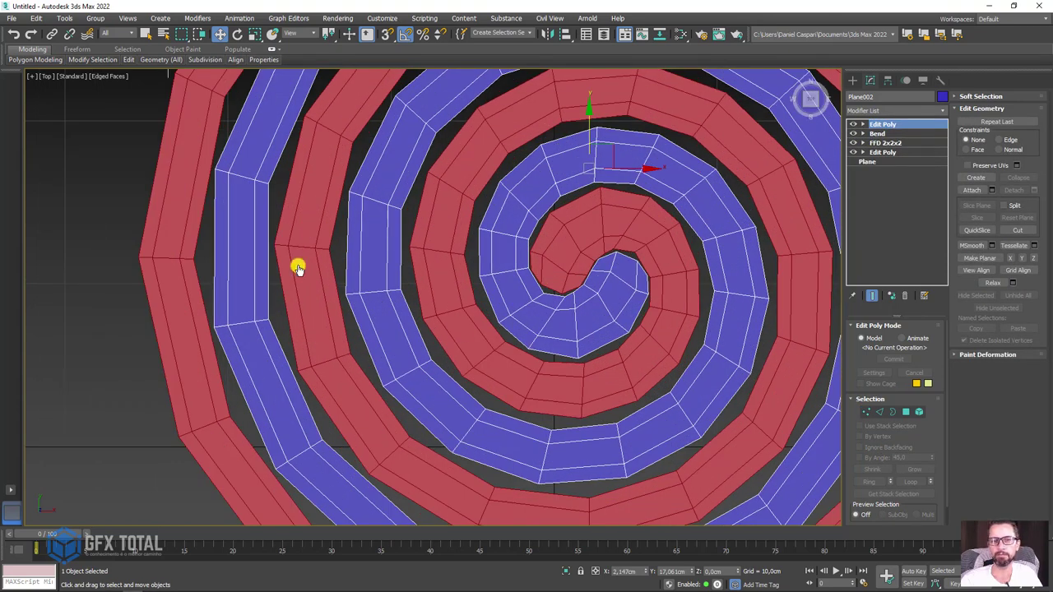
pyautogui.scroll(2, 578, 296)
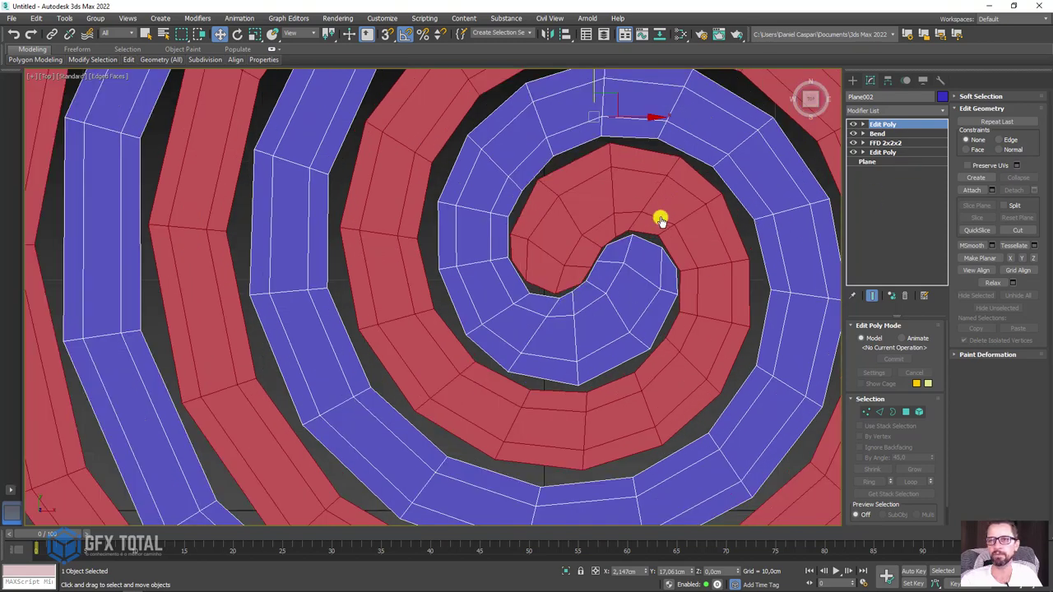
pyautogui.scroll(-4, 606, 301)
pyautogui.scroll(-2, 614, 305)
pyautogui.keyDown('alt'); pyautogui.moveTo(614, 306); pyautogui.dragTo(635, 261, button='middle'); pyautogui.keyUp('alt')
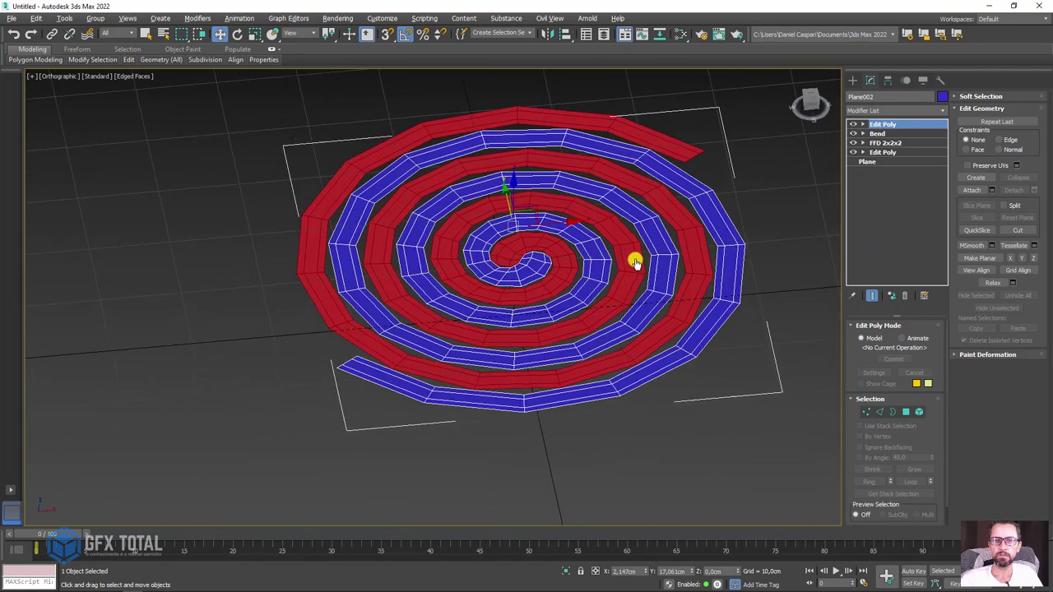
pyautogui.click(942, 111)
pyautogui.moveTo(940, 127); pyautogui.dragTo(933, 351)
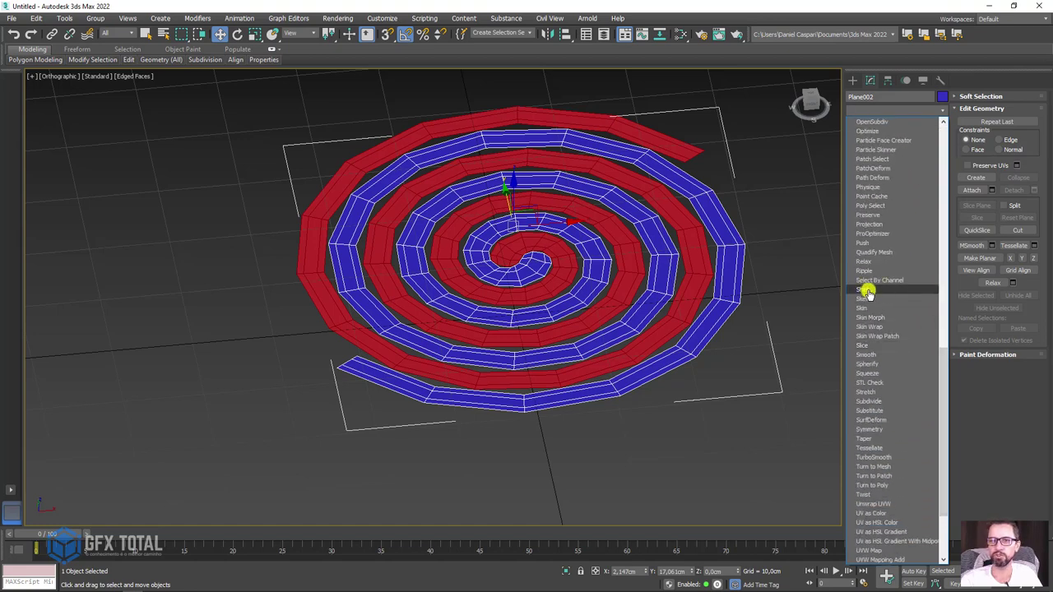
# - Add a Shell modifier with Outer Amount 1.27 cm
pyautogui.click(867, 290)
pyautogui.moveTo(705, 305)
pyautogui.keyDown('alt'); pyautogui.mouseDown(button='middle')
pyautogui.moveTo(738, 299)
pyautogui.moveTo(550, 341)
pyautogui.mouseUp(button='middle'); pyautogui.keyUp('alt')
pyautogui.scroll(5, 527, 362)
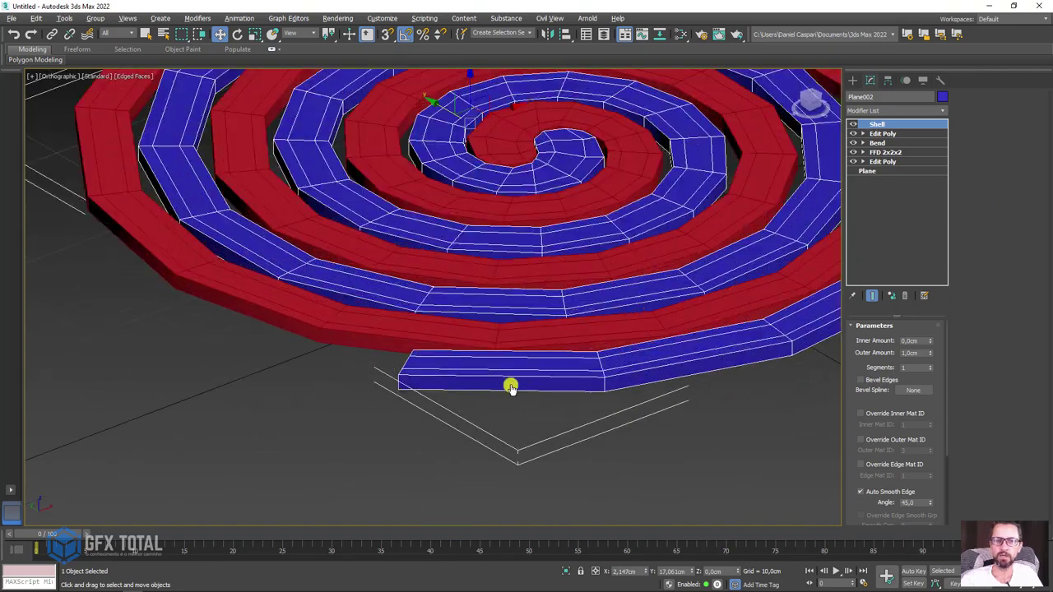
pyautogui.moveTo(510, 387)
pyautogui.keyDown('alt'); pyautogui.mouseDown(button='middle')
pyautogui.moveTo(611, 353)
pyautogui.moveTo(856, 198)
pyautogui.mouseUp(button='middle'); pyautogui.keyUp('alt')
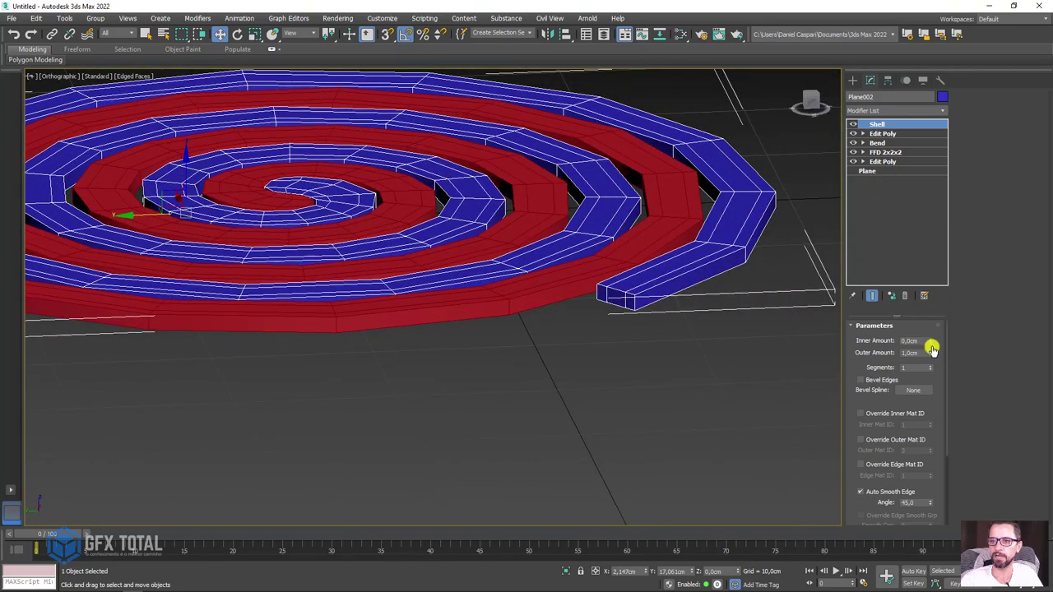
pyautogui.moveTo(930, 352)
pyautogui.mouseDown()
pyautogui.moveTo(922, 304)
pyautogui.moveTo(924, 343)
pyautogui.mouseUp()
# - Check the mosquito-coil reference photos in Firefox, then return to 3ds Max
pyautogui.scroll(-3, 560, 256)
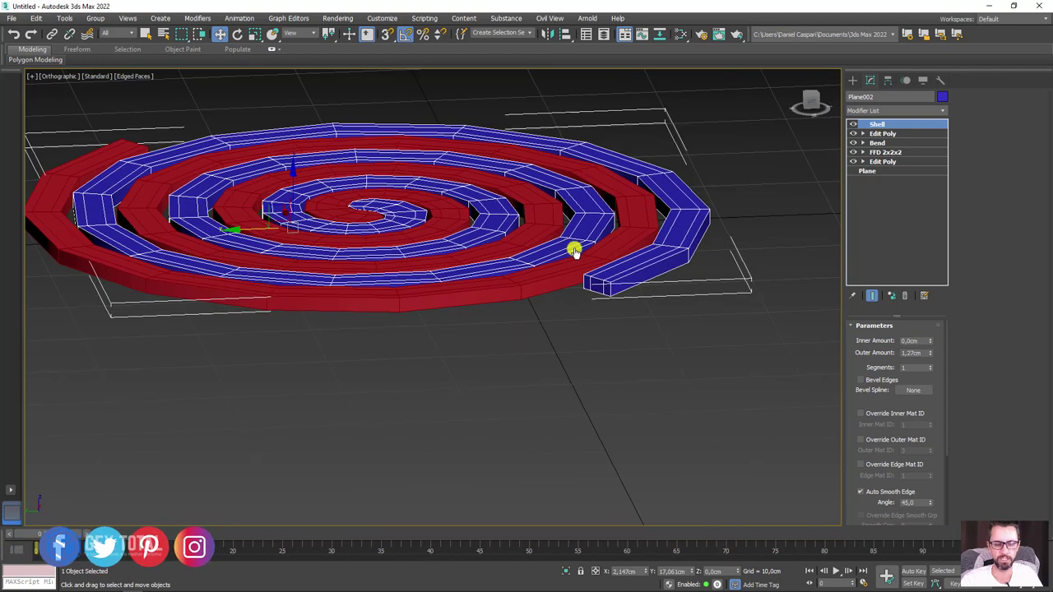
pyautogui.scroll(-2, 585, 252)
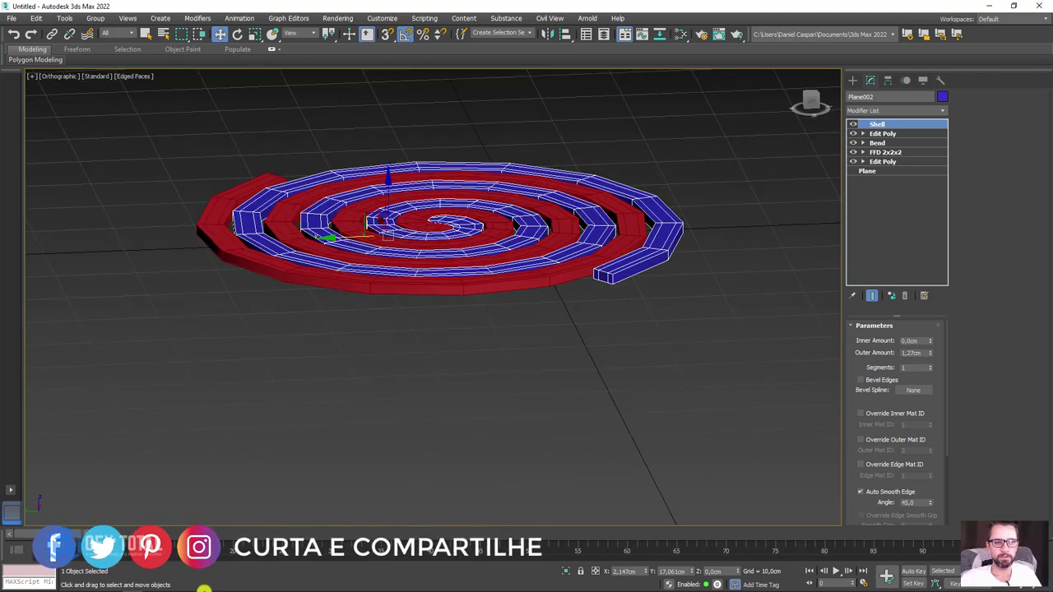
pyautogui.click(204, 590)
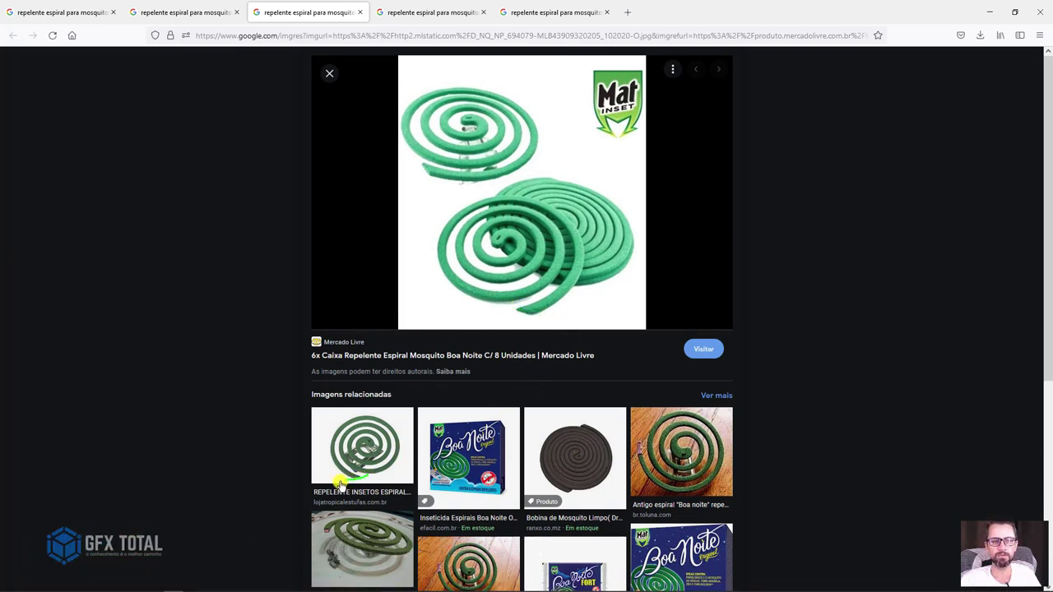
pyautogui.click(990, 12)
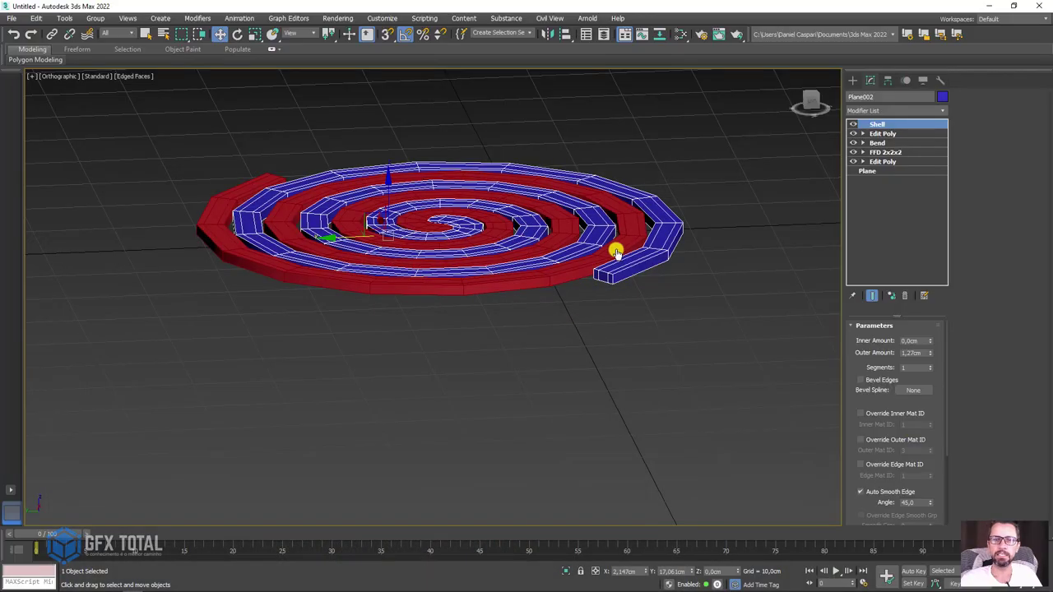
# - In Top view, select the blue strip's outer-end vertices at the Edit Poly Vertex level
pyautogui.press('t')
pyautogui.scroll(3, 370, 307)
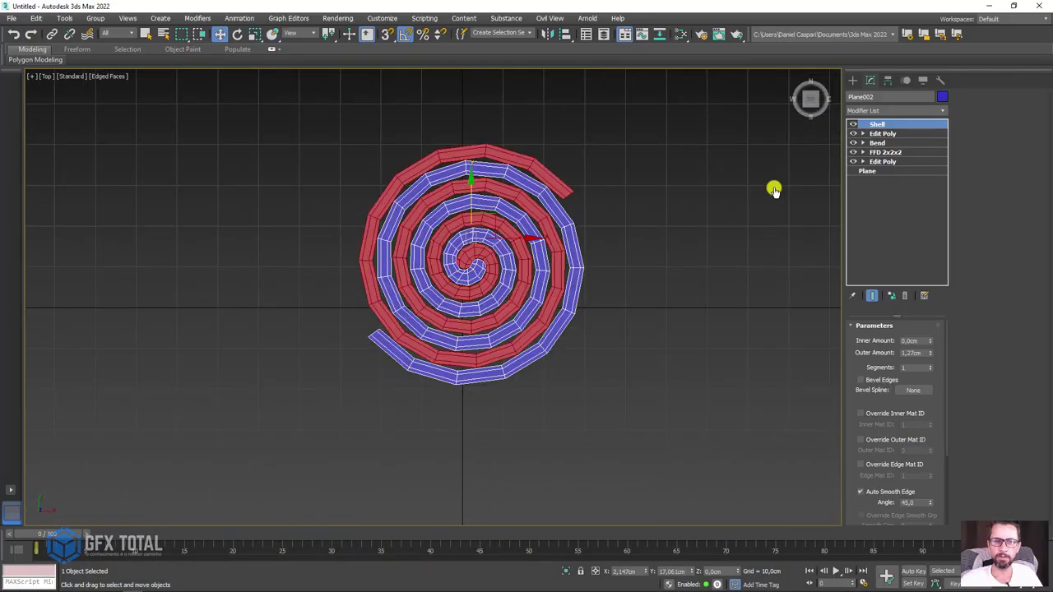
pyautogui.click(862, 133)
pyautogui.click(883, 143)
pyautogui.scroll(3, 360, 330)
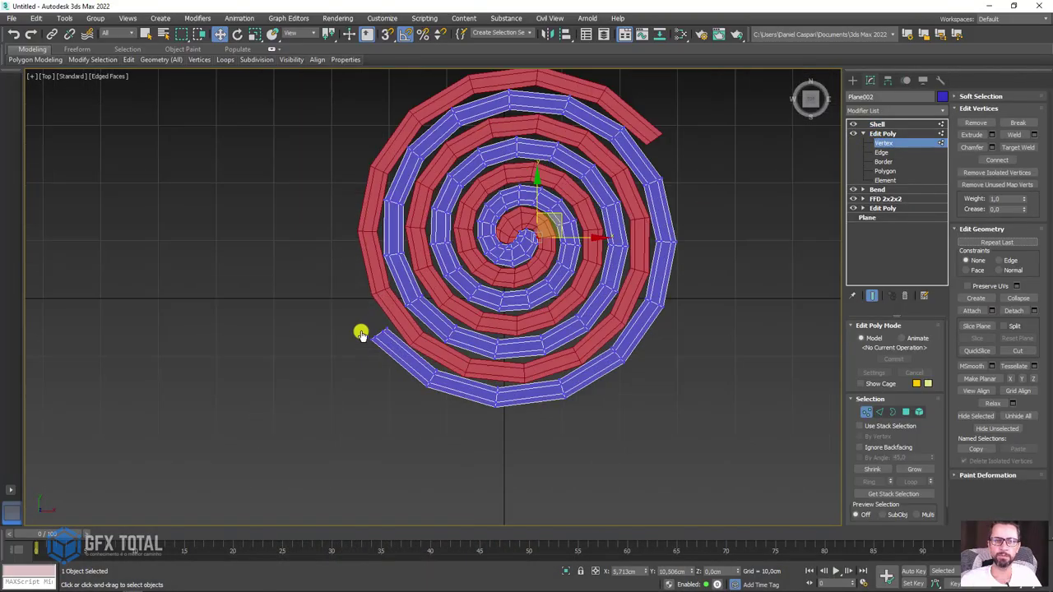
pyautogui.scroll(5, 361, 319)
pyautogui.moveTo(461, 391); pyautogui.dragTo(462, 392)
# - Rotate the strip end to vertical, scale it to 110 in Y, and show the Shell result
pyautogui.press('e')
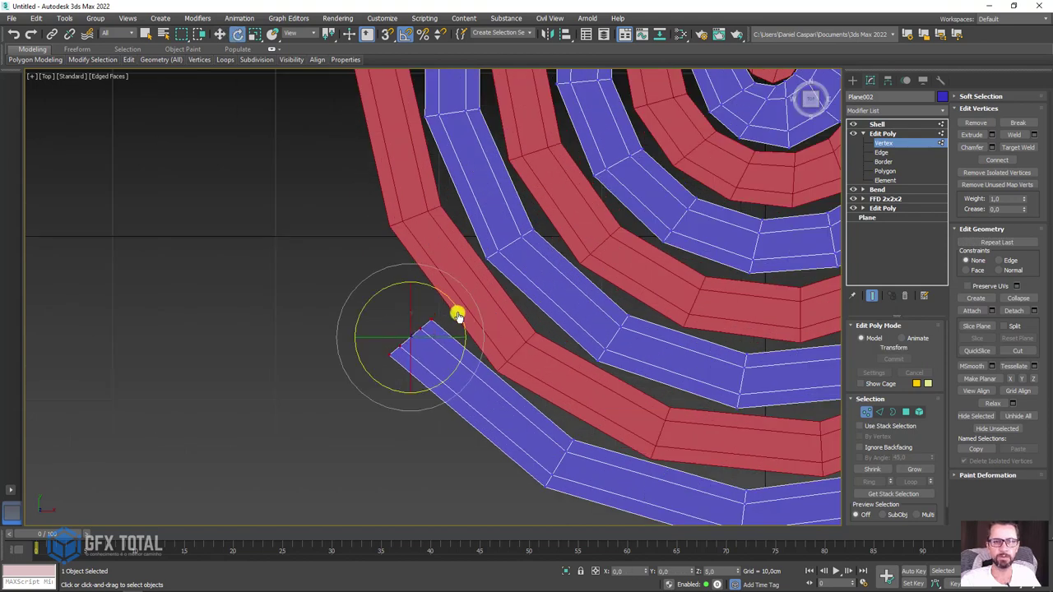
pyautogui.moveTo(458, 310)
pyautogui.mouseDown()
pyautogui.moveTo(446, 299)
pyautogui.moveTo(430, 317)
pyautogui.moveTo(447, 339)
pyautogui.mouseUp()
pyautogui.press('w')
pyautogui.press('e')
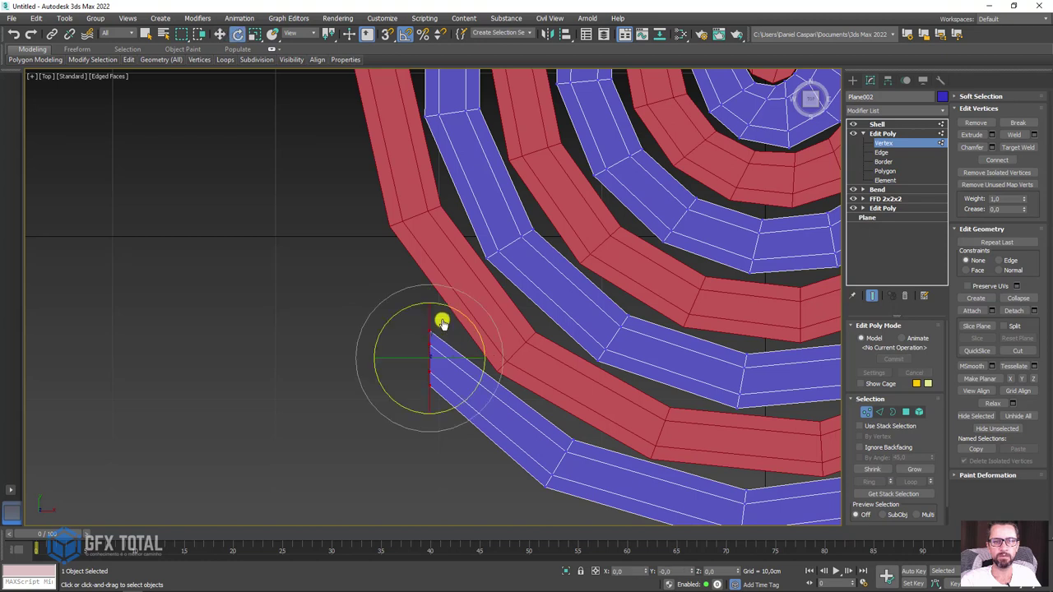
pyautogui.press('r')
pyautogui.moveTo(431, 296); pyautogui.dragTo(425, 283)
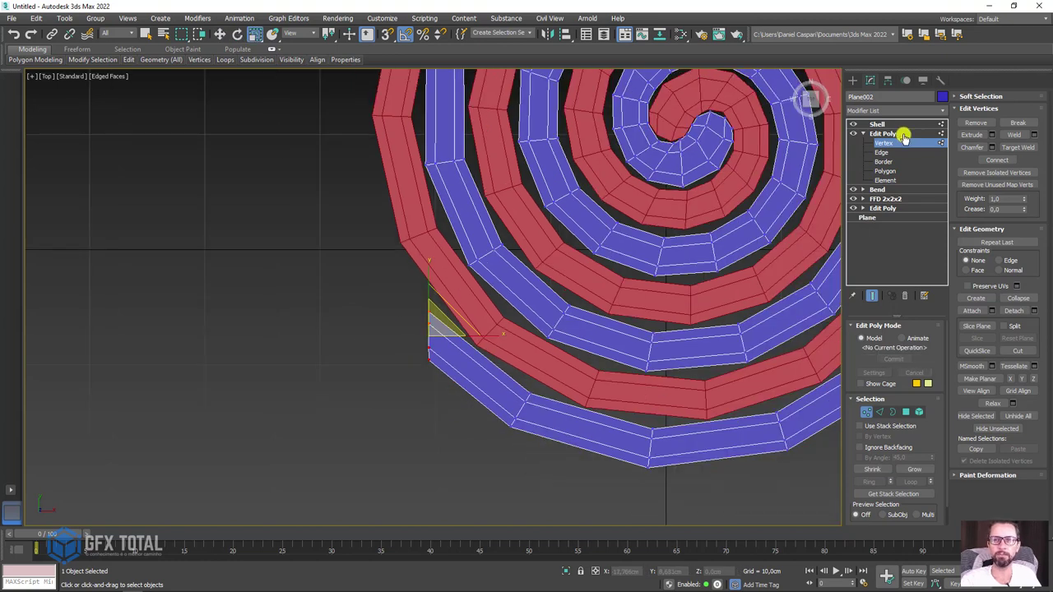
pyautogui.click(902, 134)
pyautogui.click(877, 124)
# - In a low perspective view, add a new Edit Poly modifier on top of the Shell
pyautogui.press('p')
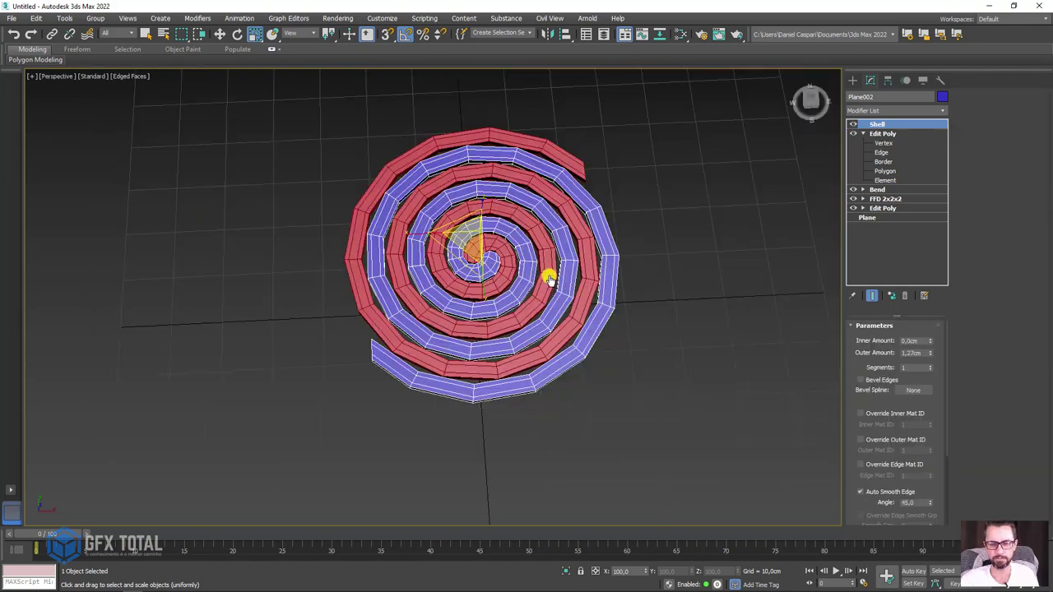
pyautogui.scroll(-4, 549, 280)
pyautogui.keyDown('alt'); pyautogui.moveTo(548, 283); pyautogui.dragTo(557, 301, button='middle'); pyautogui.keyUp('alt')
pyautogui.scroll(4, 551, 304)
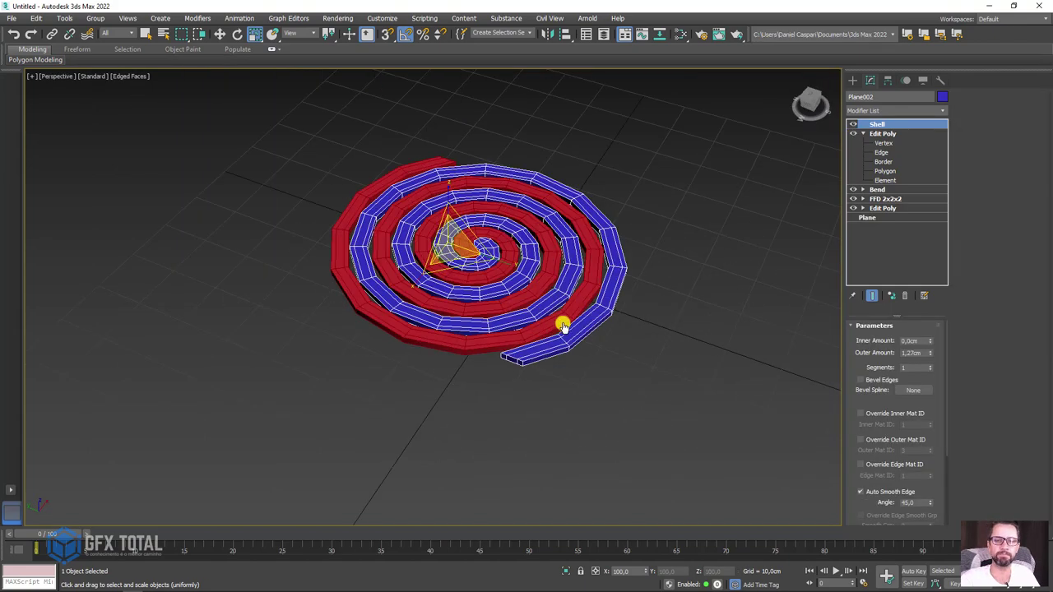
pyautogui.scroll(3, 562, 326)
pyautogui.moveTo(562, 343)
pyautogui.keyDown('alt'); pyautogui.mouseDown(button='middle')
pyautogui.moveTo(585, 371)
pyautogui.moveTo(658, 387)
pyautogui.mouseUp(button='middle'); pyautogui.keyUp('alt')
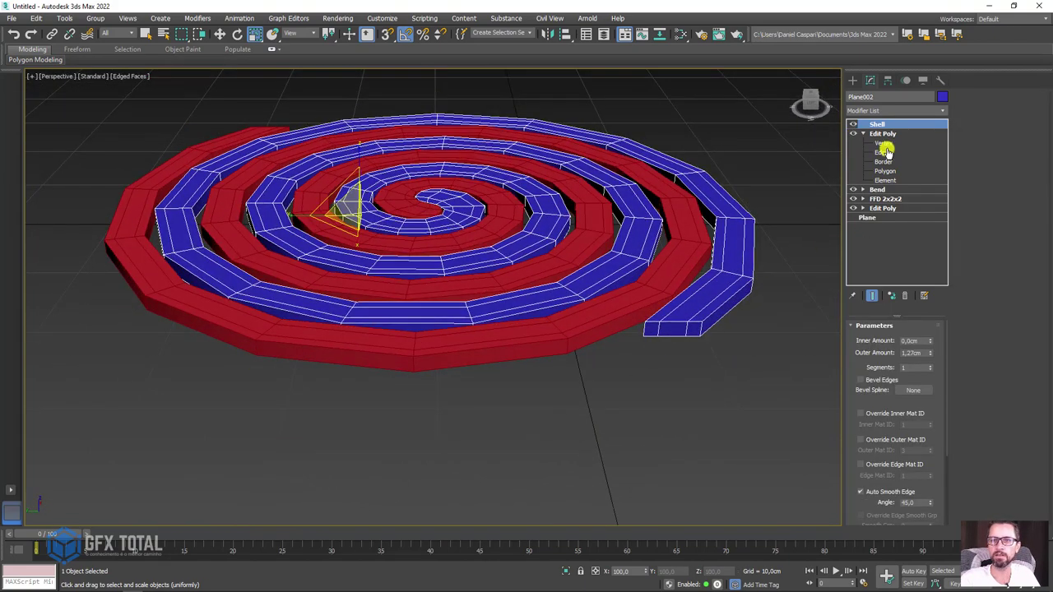
pyautogui.click(862, 134)
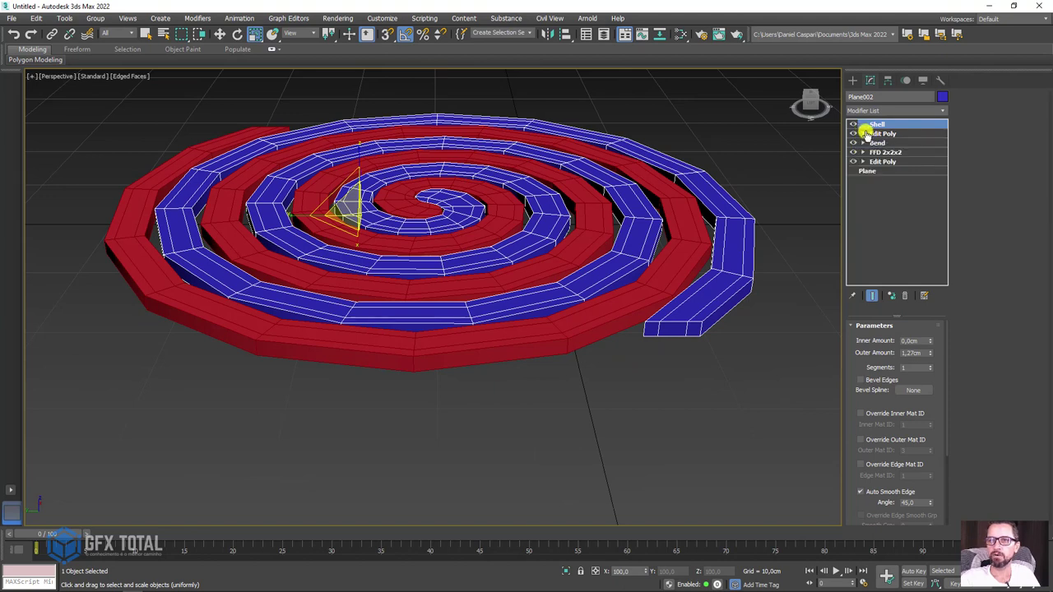
pyautogui.click(940, 115)
pyautogui.click(880, 472)
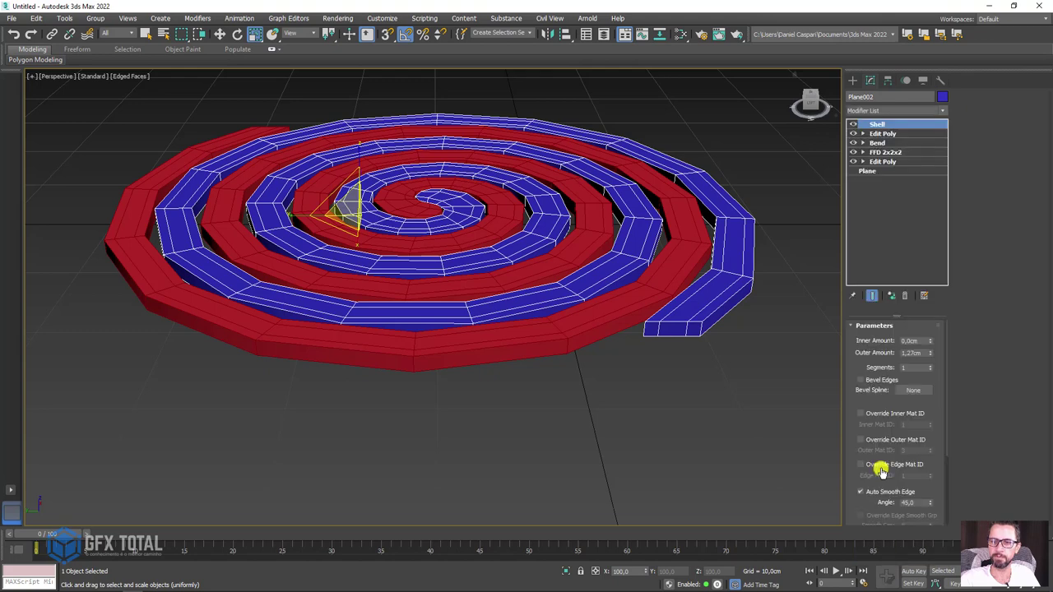
# - Select the edge loop running along the blue strip
pyautogui.click(879, 414)
pyautogui.scroll(3, 681, 305)
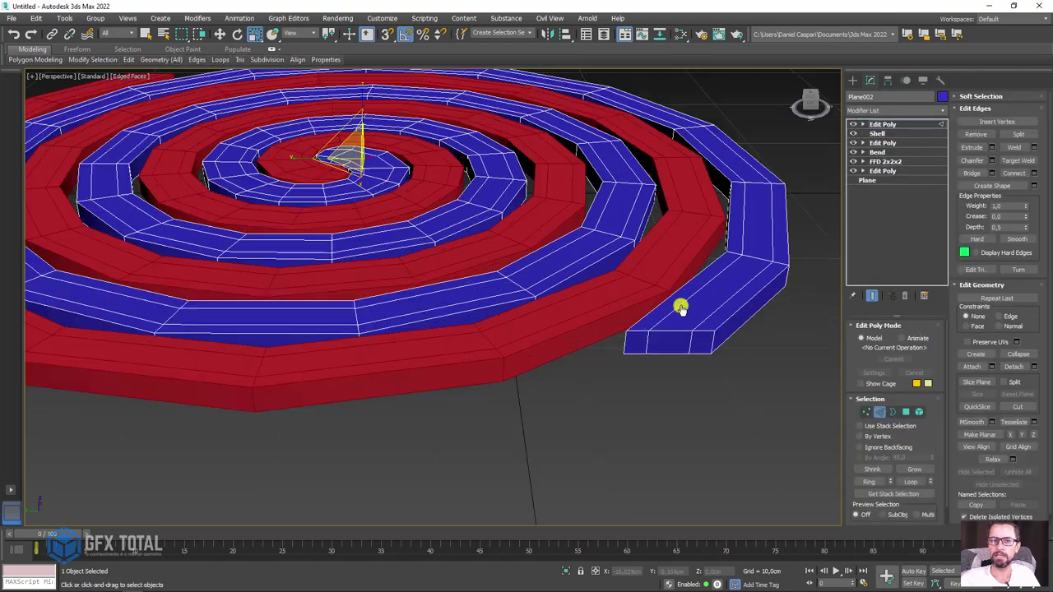
pyautogui.scroll(3, 682, 308)
pyautogui.click(703, 313)
pyautogui.click(724, 315)
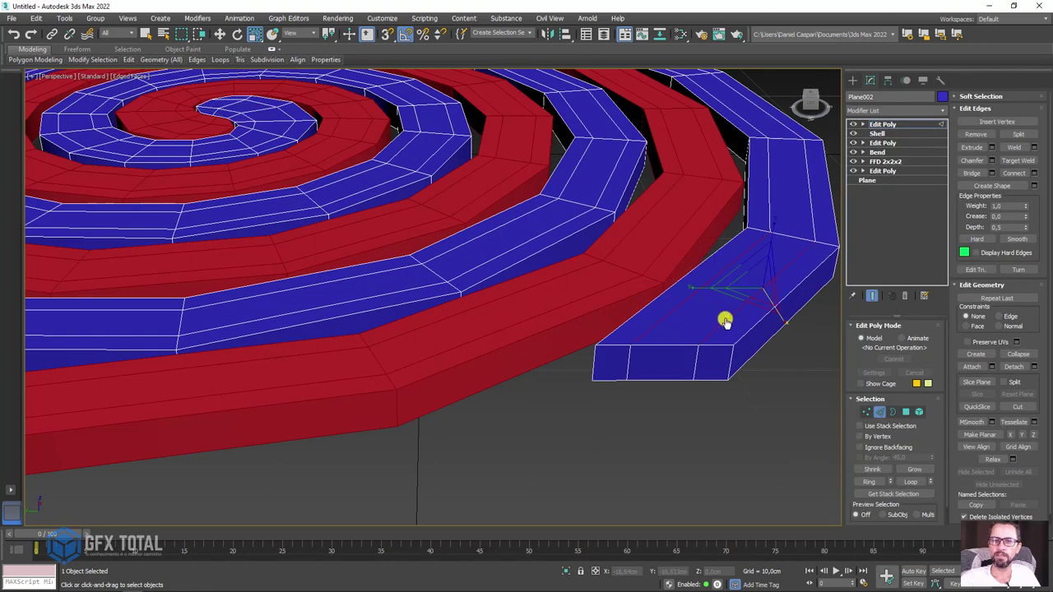
pyautogui.click(908, 486)
# - Raise the blue strip's edge loop slightly upward in Z
pyautogui.scroll(-5, 699, 322)
pyautogui.moveTo(699, 322)
pyautogui.keyDown('alt'); pyautogui.mouseDown(button='middle')
pyautogui.moveTo(588, 296)
pyautogui.moveTo(592, 371)
pyautogui.moveTo(381, 248)
pyautogui.mouseUp(button='middle'); pyautogui.keyUp('alt')
pyautogui.scroll(3, 381, 249)
pyautogui.press('w')
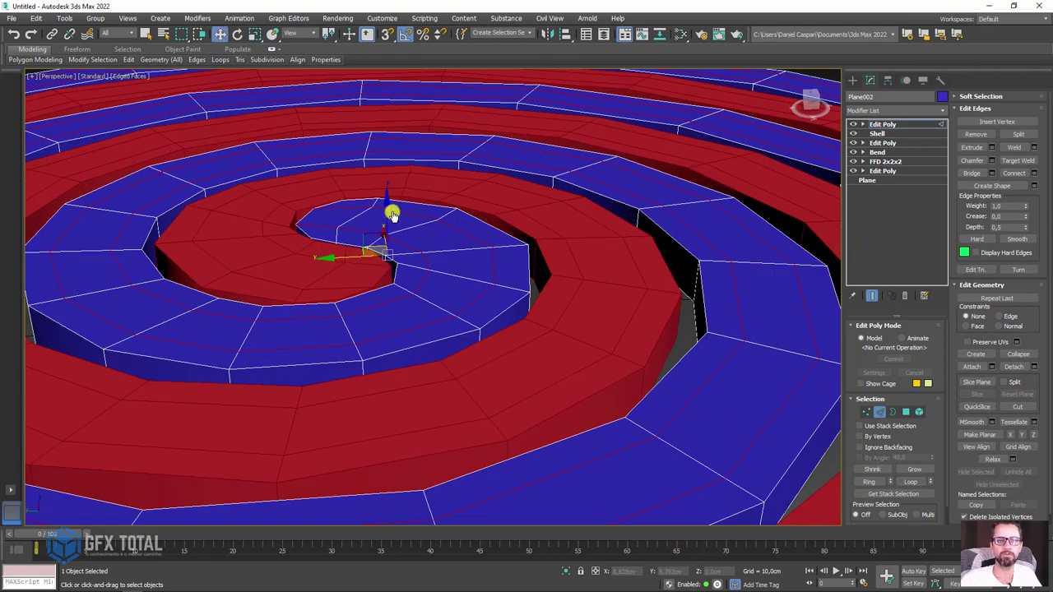
pyautogui.moveTo(387, 206); pyautogui.dragTo(390, 191)
pyautogui.scroll(-5, 390, 191)
pyautogui.moveTo(532, 228)
pyautogui.keyDown('alt'); pyautogui.mouseDown(button='middle')
pyautogui.moveTo(667, 266)
pyautogui.moveTo(546, 305)
pyautogui.moveTo(564, 263)
pyautogui.moveTo(560, 326)
pyautogui.moveTo(683, 250)
pyautogui.mouseUp(button='middle'); pyautogui.keyUp('alt')
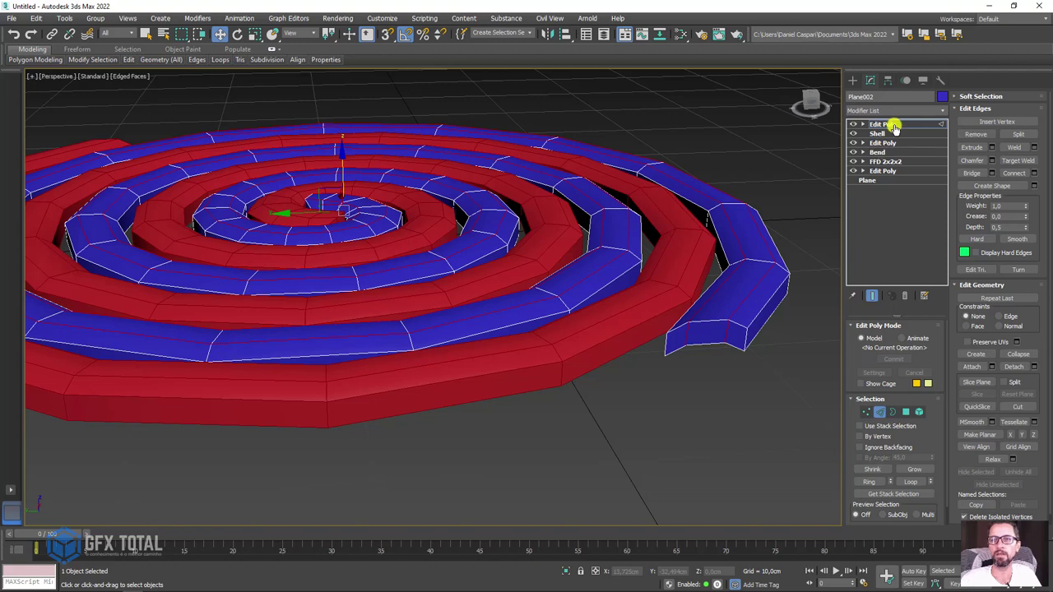
# - Add a TurboSmooth modifier (1 iteration) to the top of the coil's stack
pyautogui.click(888, 124)
pyautogui.click(944, 110)
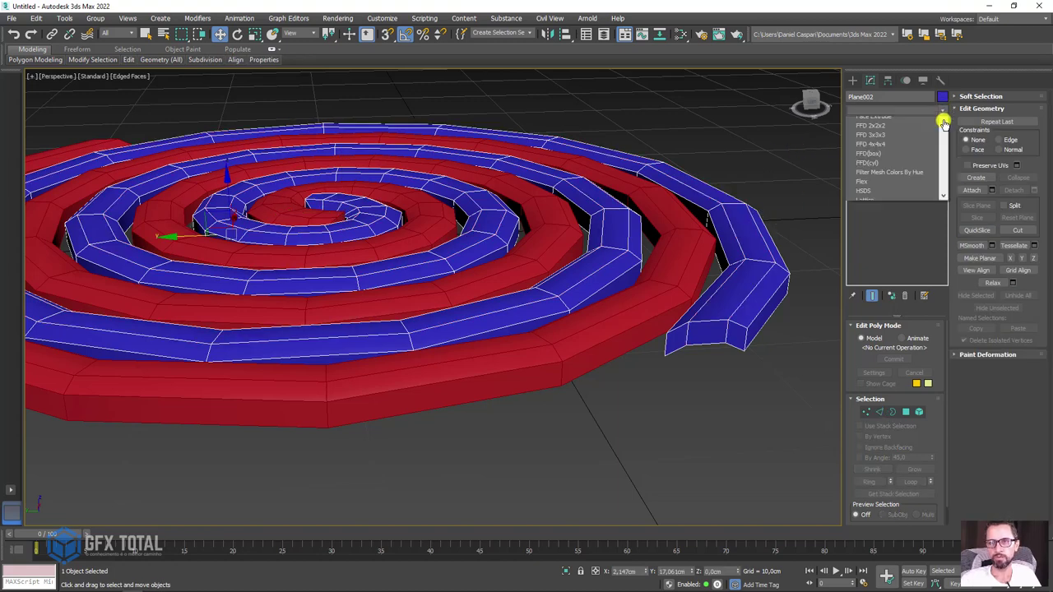
pyautogui.moveTo(940, 146); pyautogui.dragTo(933, 406)
pyautogui.click(878, 355)
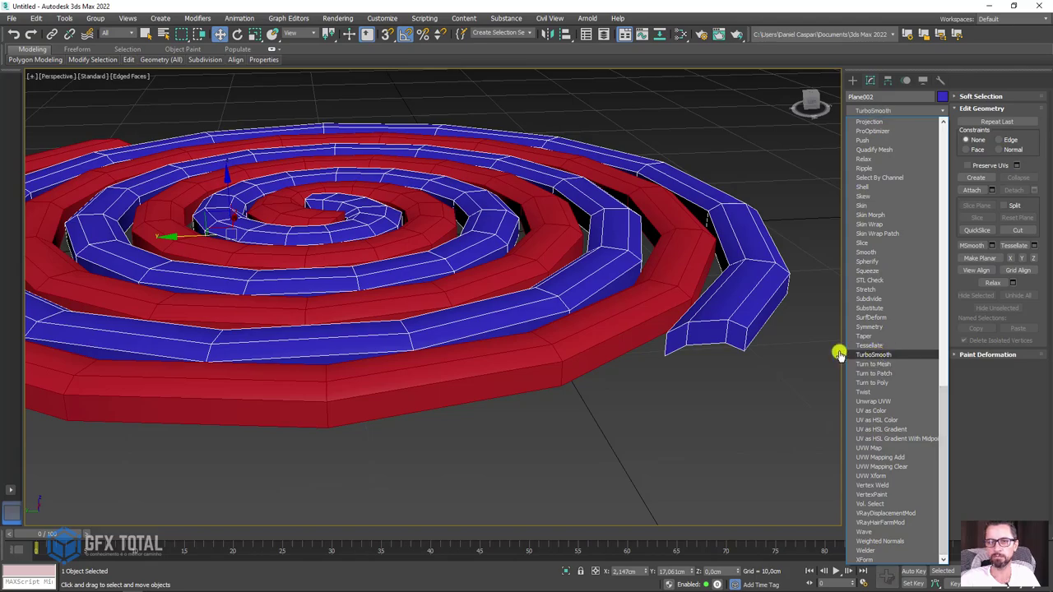
pyautogui.scroll(-5, 733, 301)
pyautogui.moveTo(733, 301)
pyautogui.keyDown('alt'); pyautogui.mouseDown(button='middle')
pyautogui.moveTo(733, 369)
pyautogui.moveTo(724, 296)
pyautogui.moveTo(742, 395)
pyautogui.moveTo(740, 271)
pyautogui.moveTo(646, 278)
pyautogui.moveTo(623, 250)
pyautogui.moveTo(638, 165)
pyautogui.mouseUp(button='middle'); pyautogui.keyUp('alt')
pyautogui.scroll(3, 698, 349)
pyautogui.scroll(4, 646, 278)
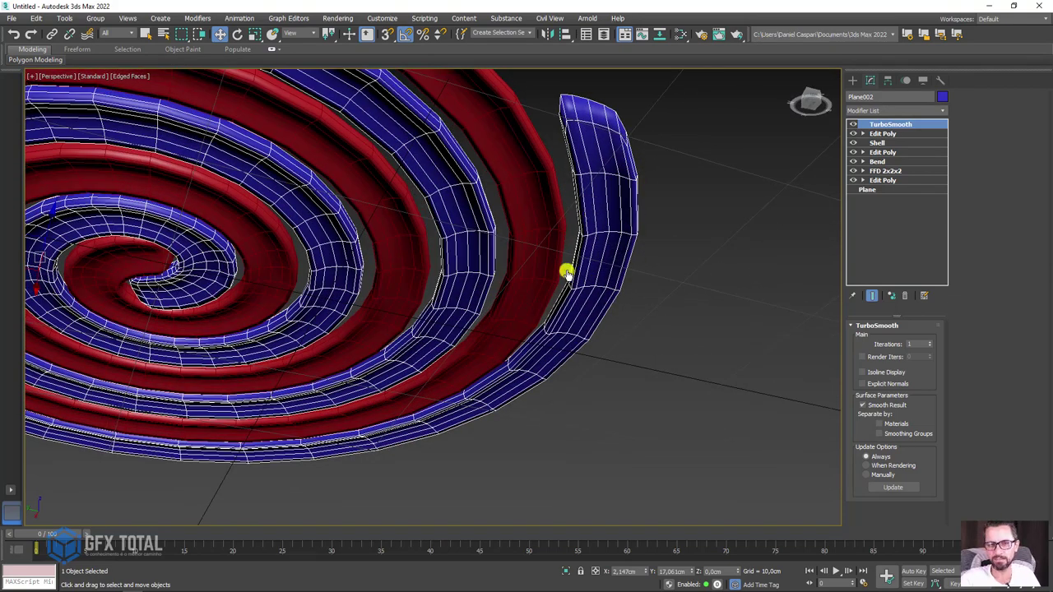
# - With TurboSmooth off, loop-select the edges at the blue strip's outer end
pyautogui.click(853, 124)
pyautogui.click(862, 133)
pyautogui.click(882, 152)
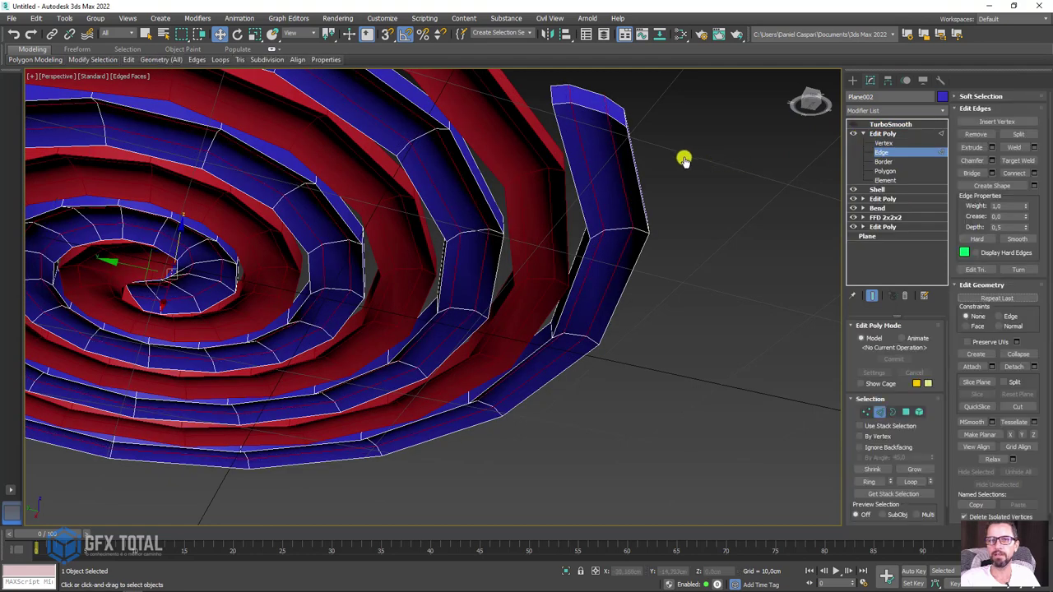
pyautogui.click(633, 171)
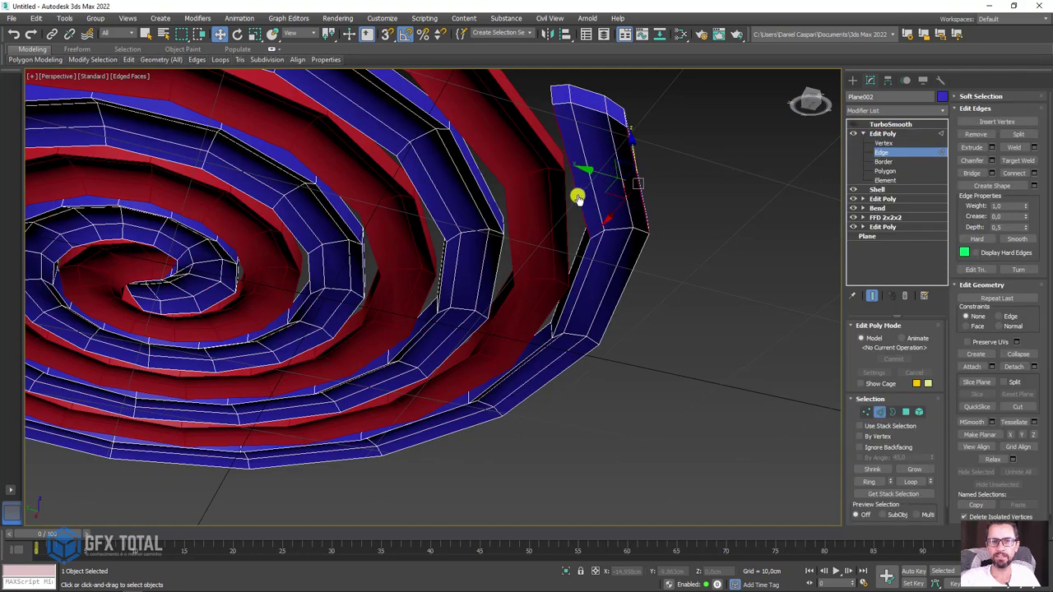
pyautogui.keyDown('alt'); pyautogui.moveTo(575, 195); pyautogui.dragTo(573, 240, button='middle'); pyautogui.keyUp('alt')
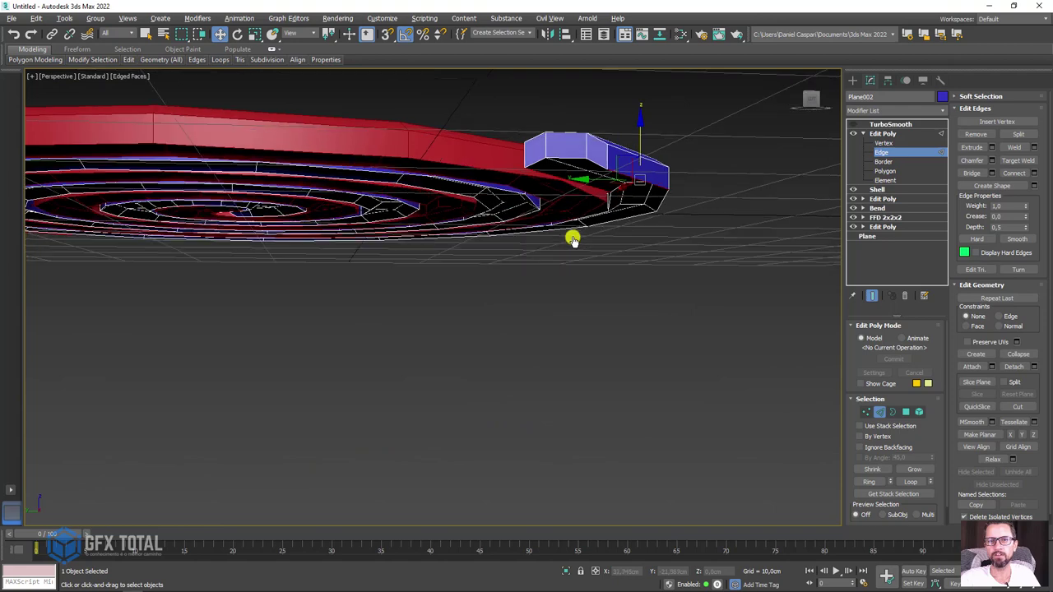
pyautogui.click(913, 483)
# - Keep only the strip end's non-vertical edges, crease them to 1.0, and re-enable TurboSmooth
pyautogui.moveTo(664, 321)
pyautogui.keyDown('alt'); pyautogui.mouseDown(button='middle')
pyautogui.moveTo(625, 313)
pyautogui.moveTo(630, 248)
pyautogui.moveTo(677, 233)
pyautogui.moveTo(652, 286)
pyautogui.mouseUp(button='middle'); pyautogui.keyUp('alt')
pyautogui.scroll(6, 653, 287)
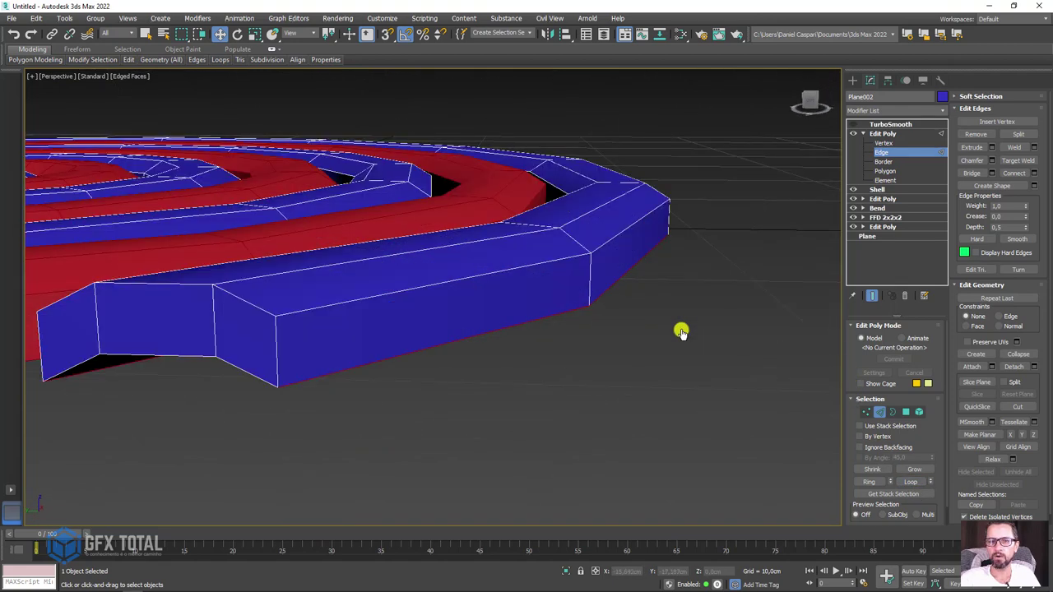
pyautogui.keyDown('alt'); pyautogui.moveTo(680, 332); pyautogui.dragTo(707, 329, button='middle'); pyautogui.keyUp('alt')
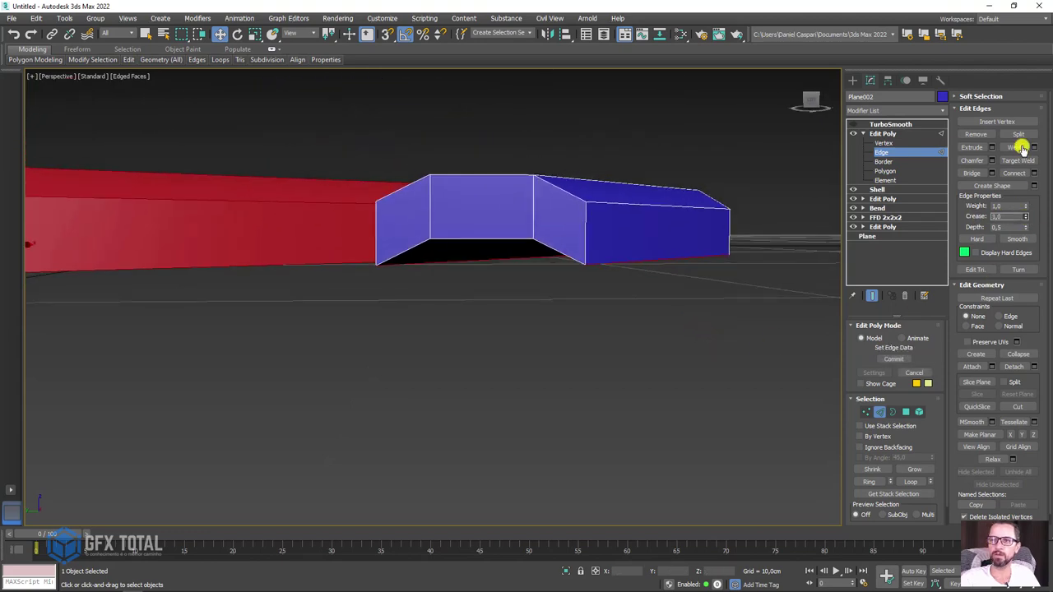
pyautogui.scroll(-2, 564, 247)
pyautogui.keyDown('alt'); pyautogui.moveTo(557, 266); pyautogui.dragTo(706, 483, button='middle'); pyautogui.keyUp('alt')
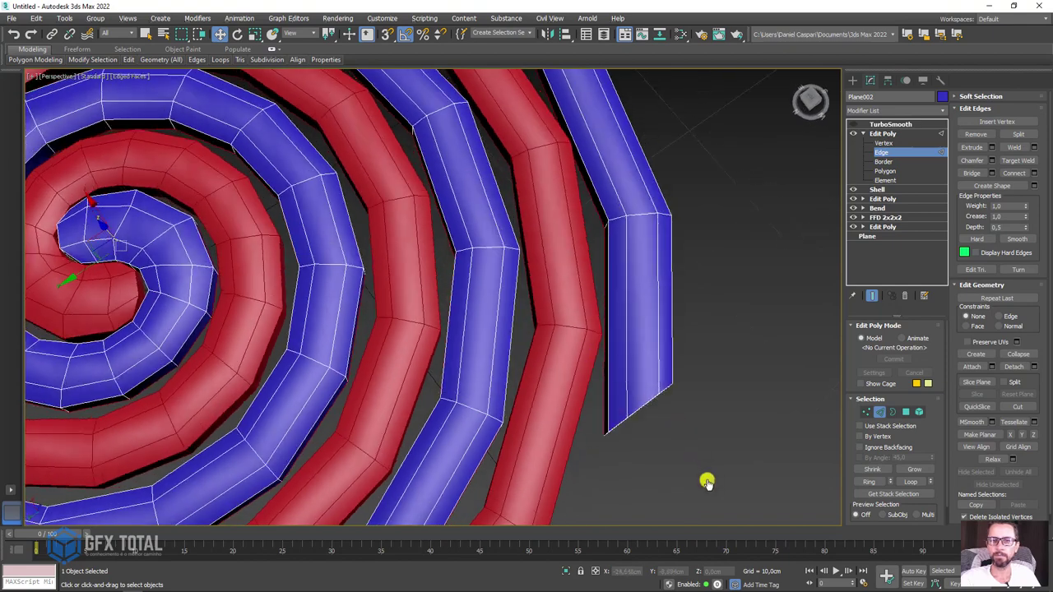
pyautogui.moveTo(600, 371); pyautogui.dragTo(598, 370)
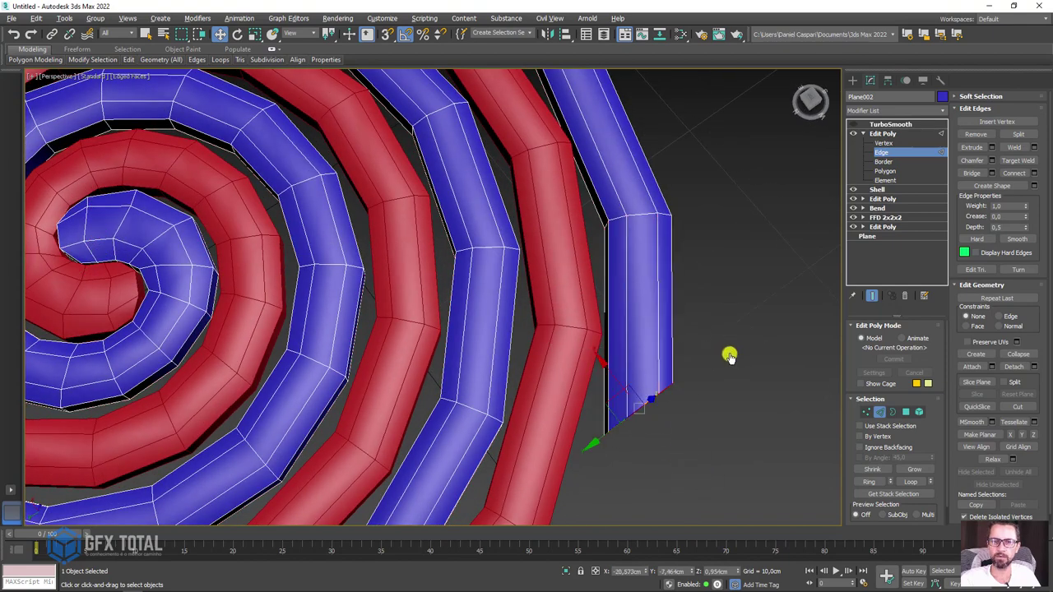
pyautogui.moveTo(729, 354)
pyautogui.keyDown('alt'); pyautogui.mouseDown(button='middle')
pyautogui.moveTo(702, 254)
pyautogui.moveTo(705, 322)
pyautogui.moveTo(628, 277)
pyautogui.moveTo(749, 169)
pyautogui.mouseUp(button='middle'); pyautogui.keyUp('alt')
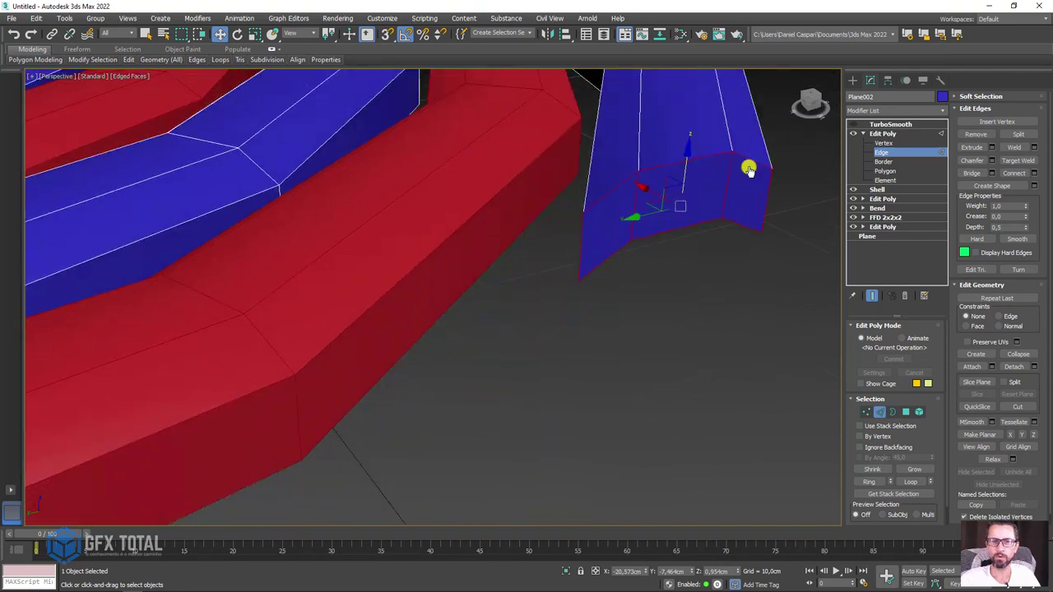
pyautogui.keyDown('alt'); pyautogui.click(729, 176); pyautogui.keyUp('alt')
pyautogui.keyDown('alt'); pyautogui.click(631, 207); pyautogui.keyUp('alt')
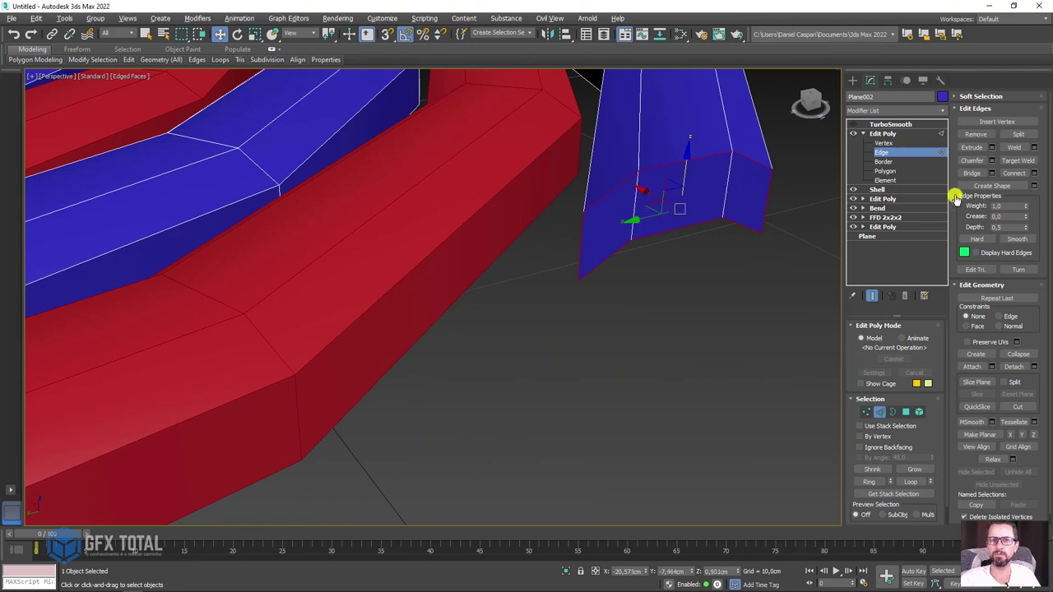
pyautogui.click(894, 134)
pyautogui.click(857, 128)
pyautogui.click(855, 125)
pyautogui.scroll(-3, 609, 181)
# - Set TurboSmooth Iterations to 2 and turn on Isoline Display
pyautogui.scroll(-5, 611, 184)
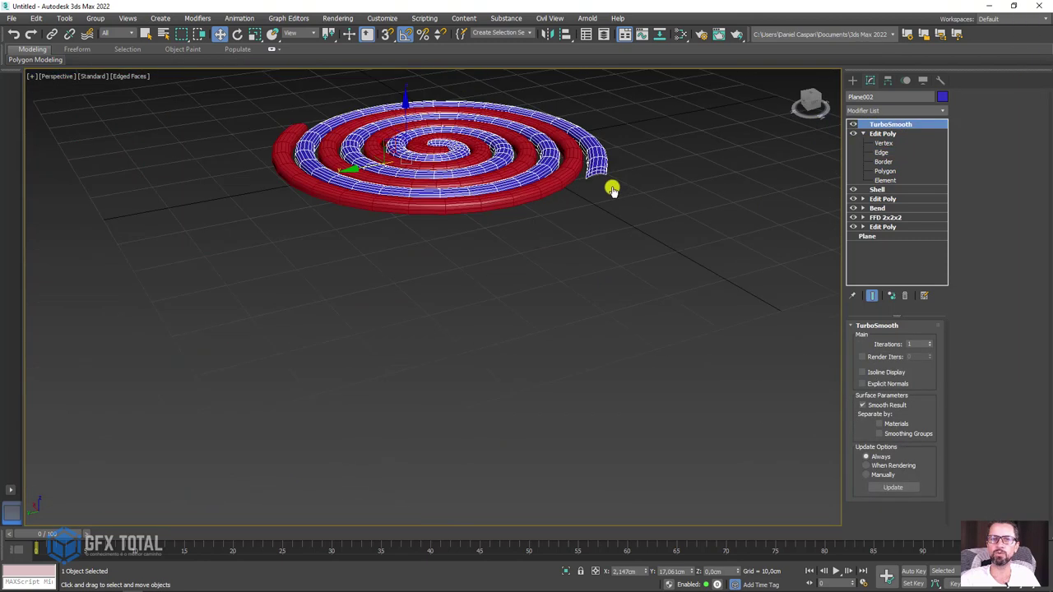
pyautogui.scroll(3, 593, 203)
pyautogui.scroll(4, 568, 218)
pyautogui.scroll(3, 557, 226)
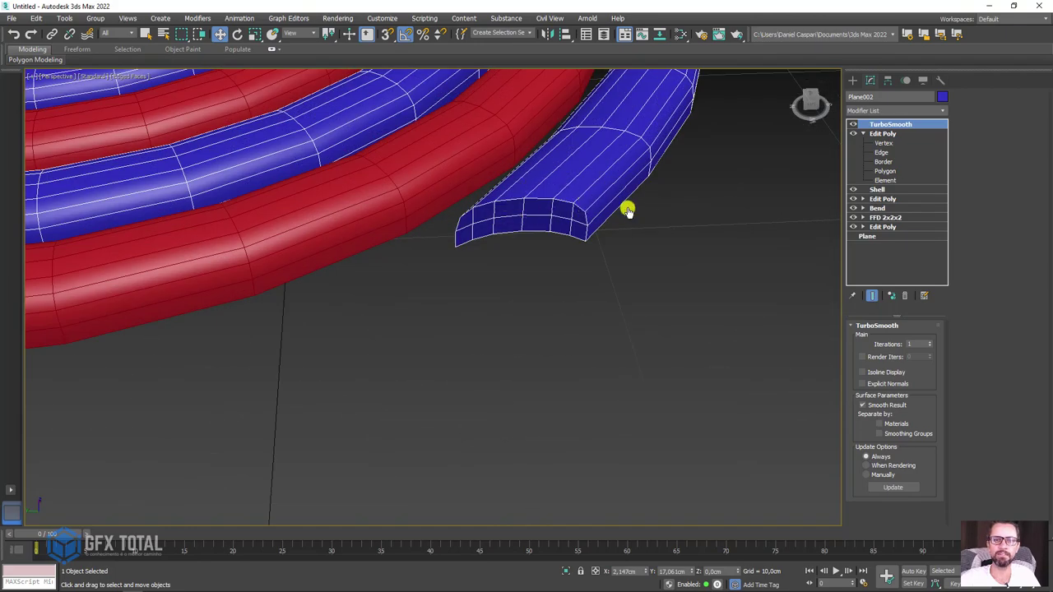
pyautogui.click(929, 341)
pyautogui.click(864, 372)
# - Deselect and reselect the coil while orbiting to inspect the smoothed result
pyautogui.scroll(-5, 615, 269)
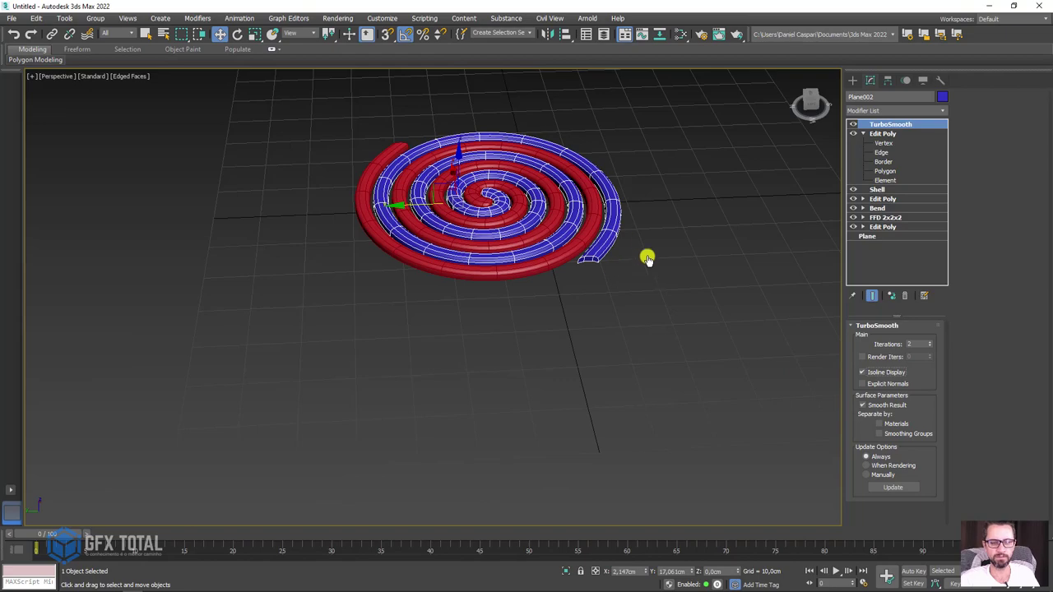
pyautogui.moveTo(648, 258)
pyautogui.keyDown('alt'); pyautogui.mouseDown(button='middle')
pyautogui.moveTo(639, 216)
pyautogui.moveTo(694, 289)
pyautogui.mouseUp(button='middle'); pyautogui.keyUp('alt')
pyautogui.click(693, 288)
pyautogui.scroll(5, 496, 195)
pyautogui.scroll(3, 490, 209)
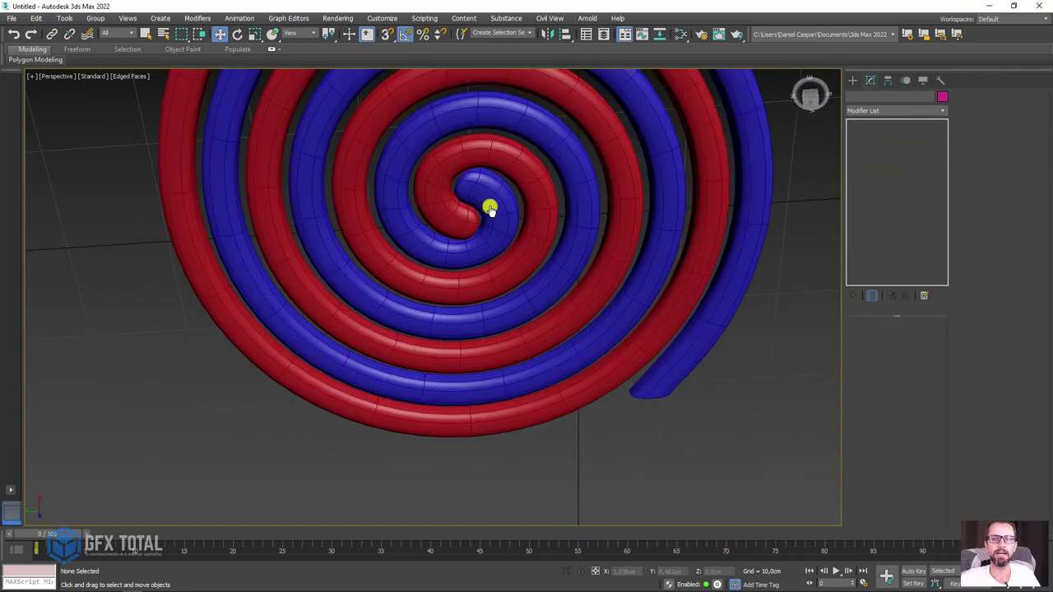
pyautogui.click(490, 209)
pyautogui.moveTo(590, 251)
pyautogui.keyDown('alt'); pyautogui.mouseDown(button='middle')
pyautogui.moveTo(554, 192)
pyautogui.moveTo(606, 223)
pyautogui.mouseUp(button='middle'); pyautogui.keyUp('alt')
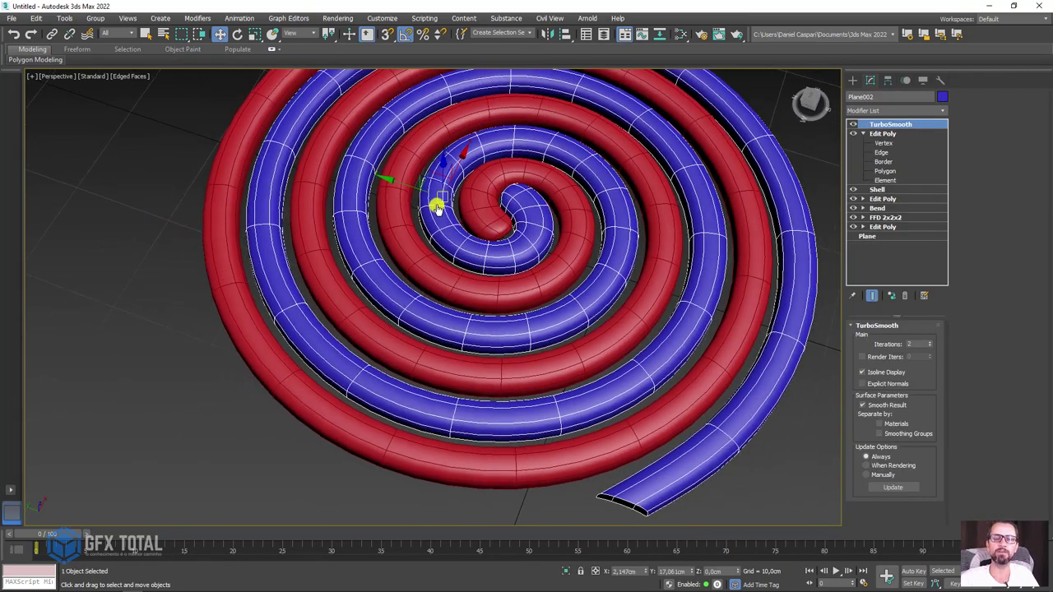
pyautogui.scroll(-3, 436, 207)
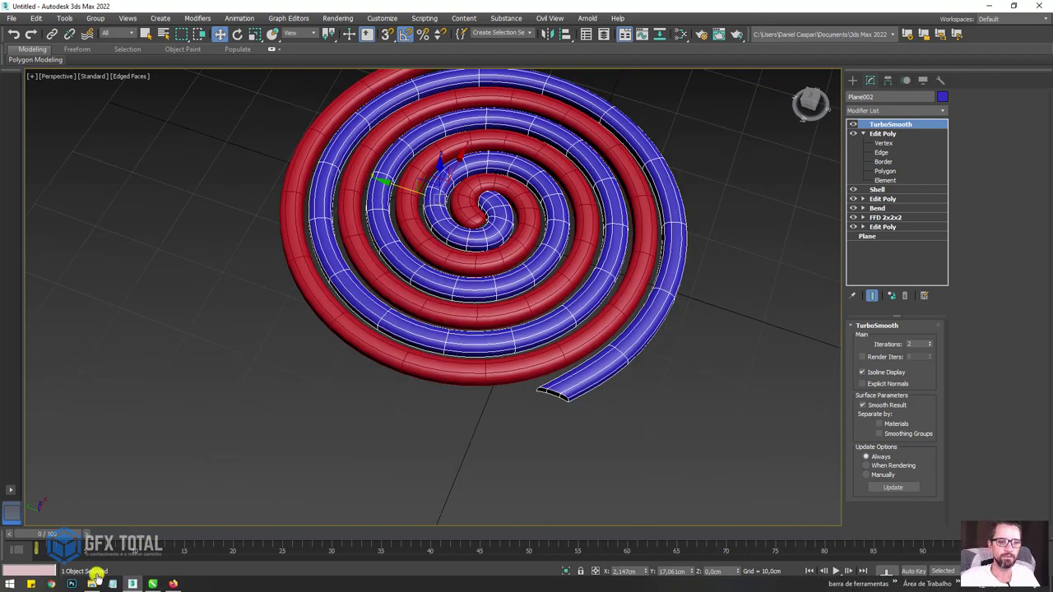
# - Show the green mosquito coil reference photo in Firefox's Google Images
pyautogui.click(175, 584)
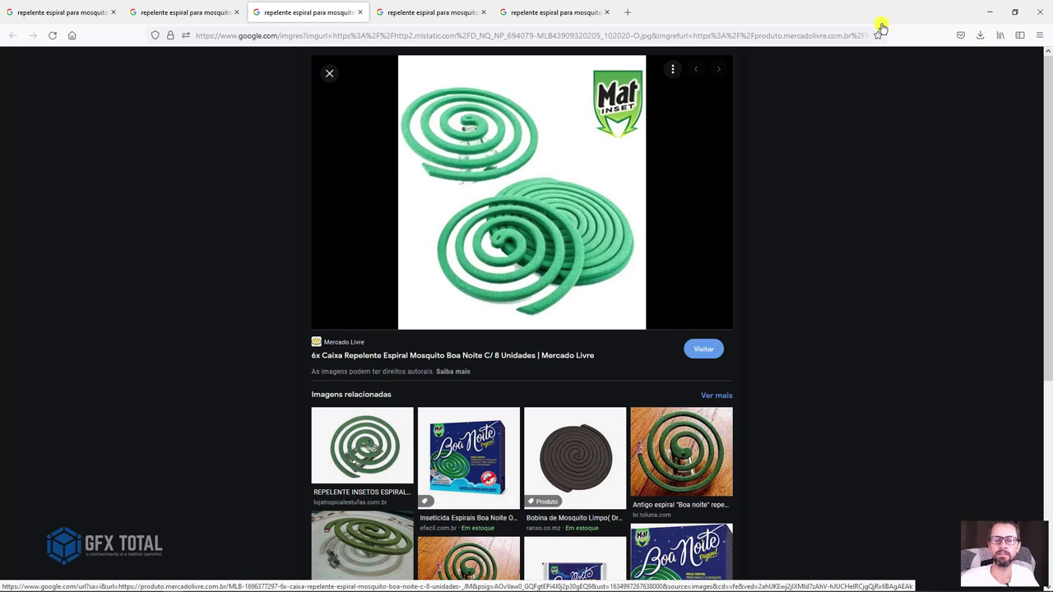
# - Back in 3ds Max, hide TurboSmooth and zoom into the coil's centre in Top view
pyautogui.click(990, 12)
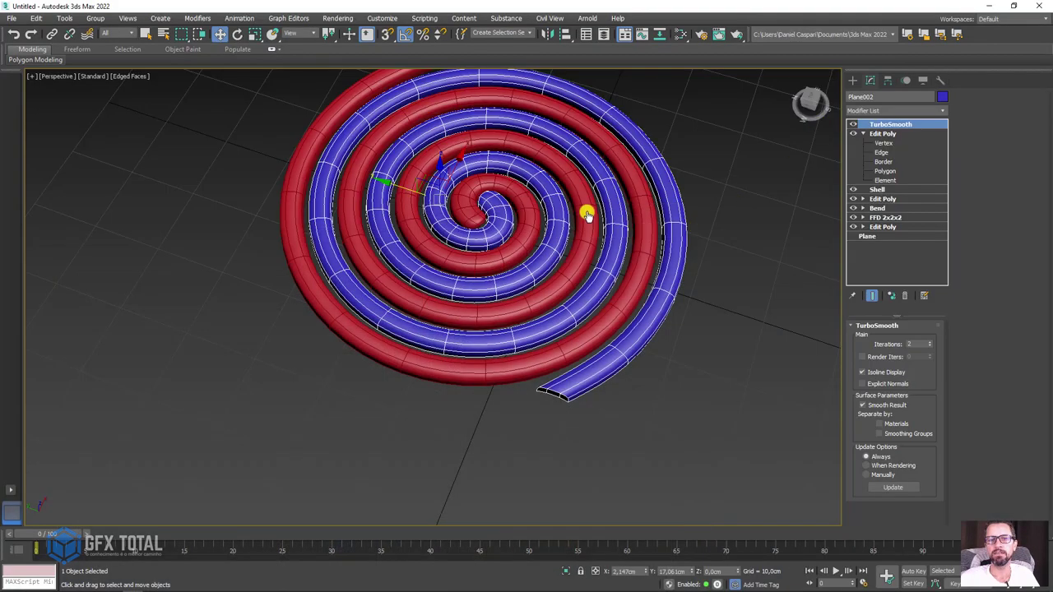
pyautogui.click(853, 124)
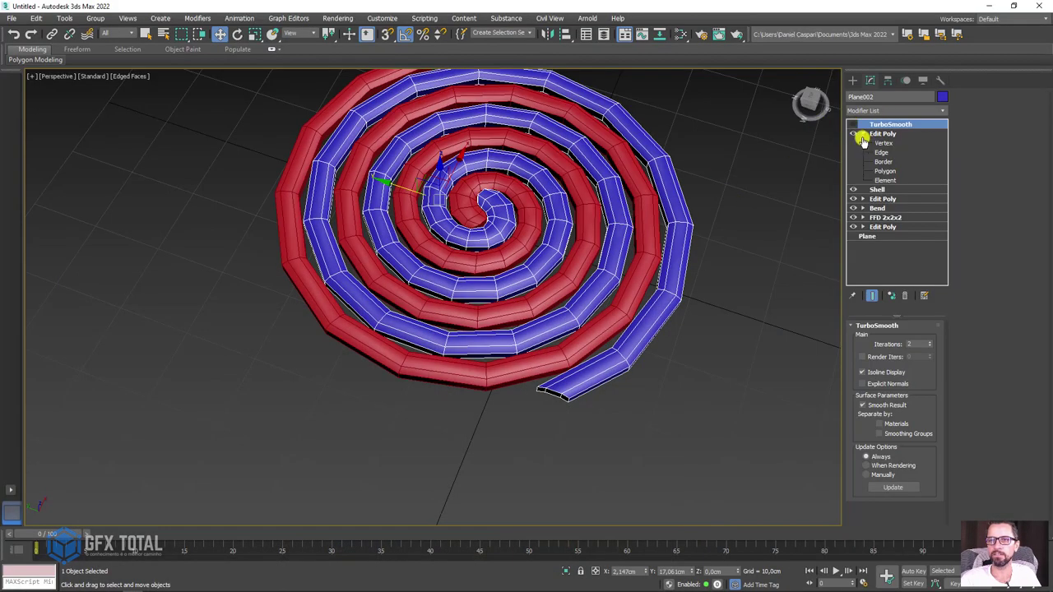
pyautogui.click(882, 143)
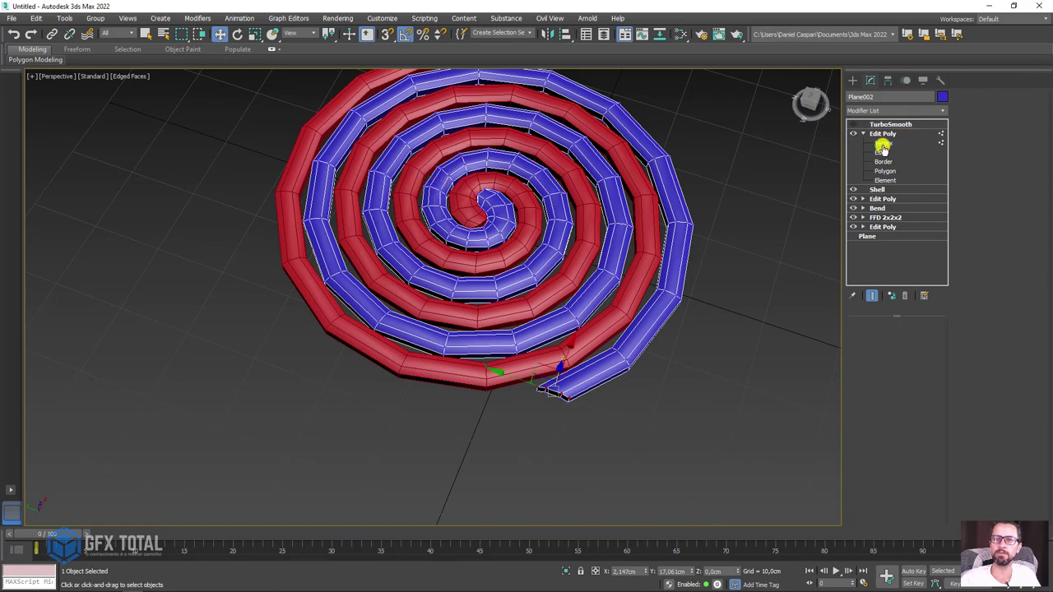
pyautogui.press('t')
pyautogui.scroll(3, 547, 282)
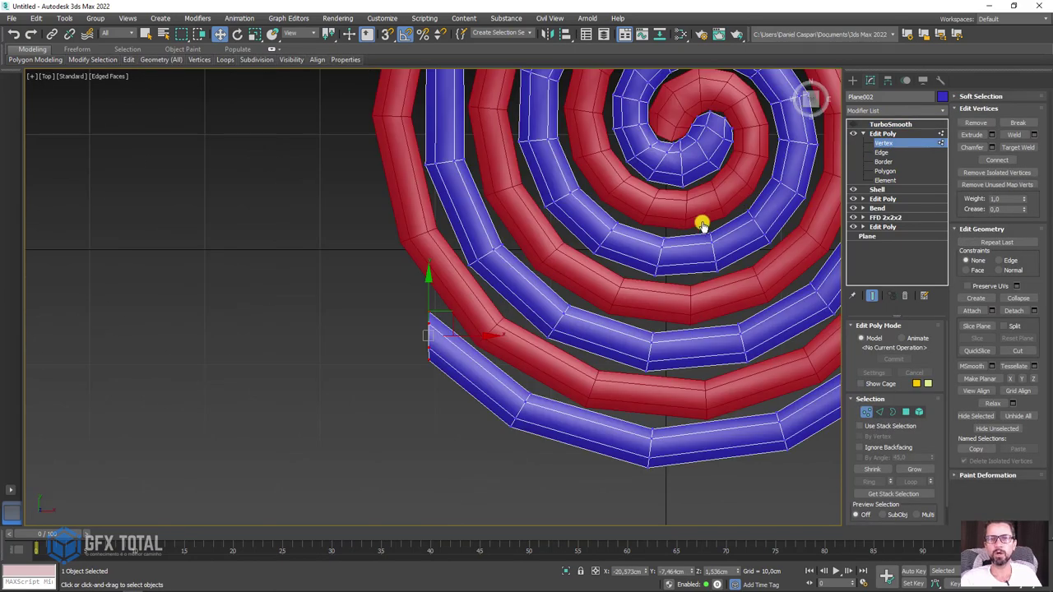
pyautogui.scroll(2, 702, 223)
pyautogui.scroll(4, 635, 202)
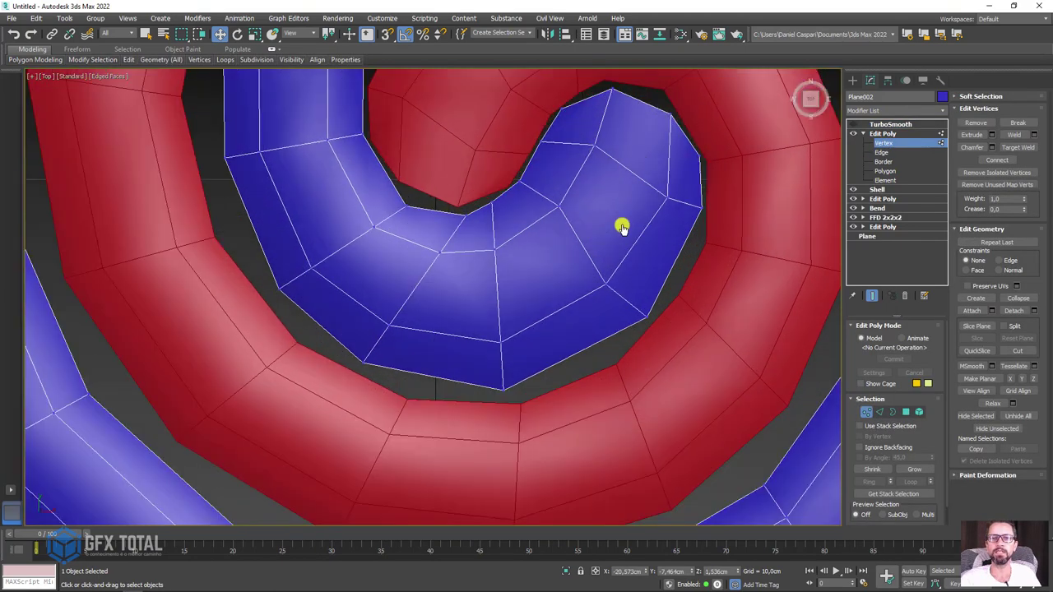
# - Ring-select the central blue strip's edges and Connect them with one lengthwise edge
pyautogui.click(880, 412)
pyautogui.click(629, 171)
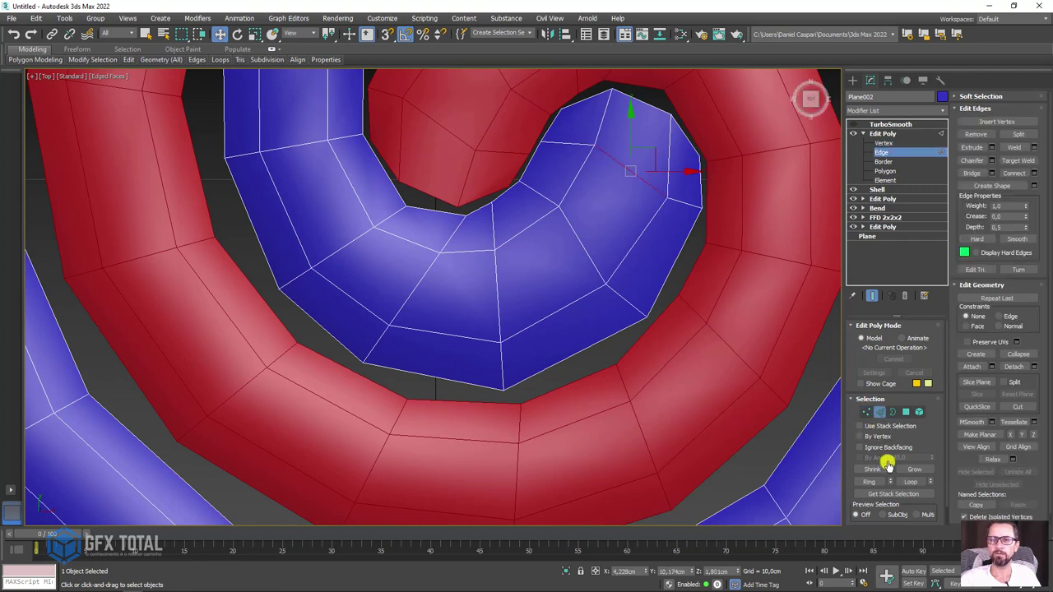
pyautogui.click(870, 482)
pyautogui.click(1034, 173)
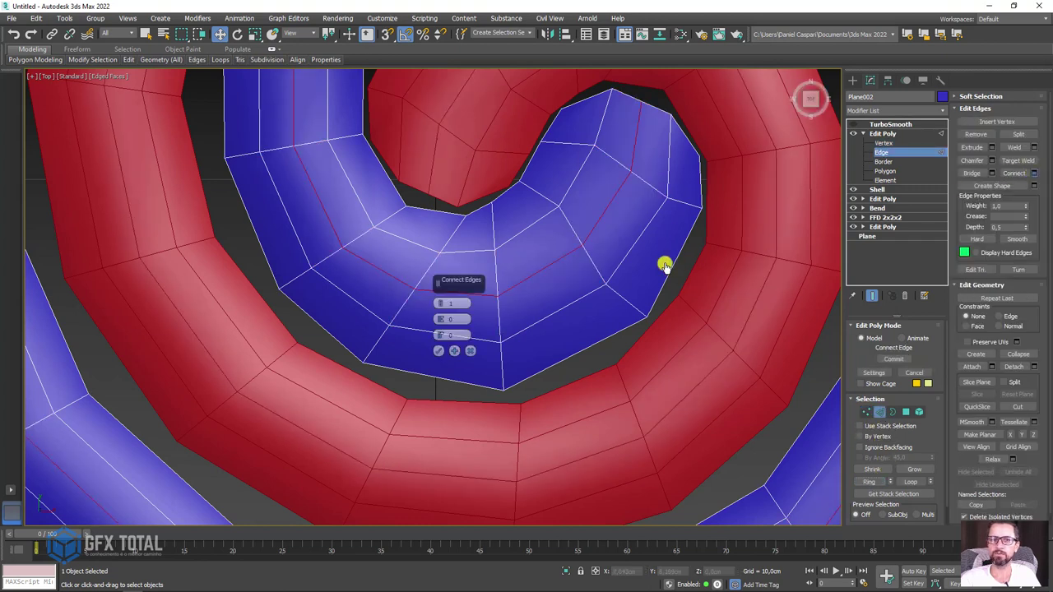
pyautogui.click(437, 352)
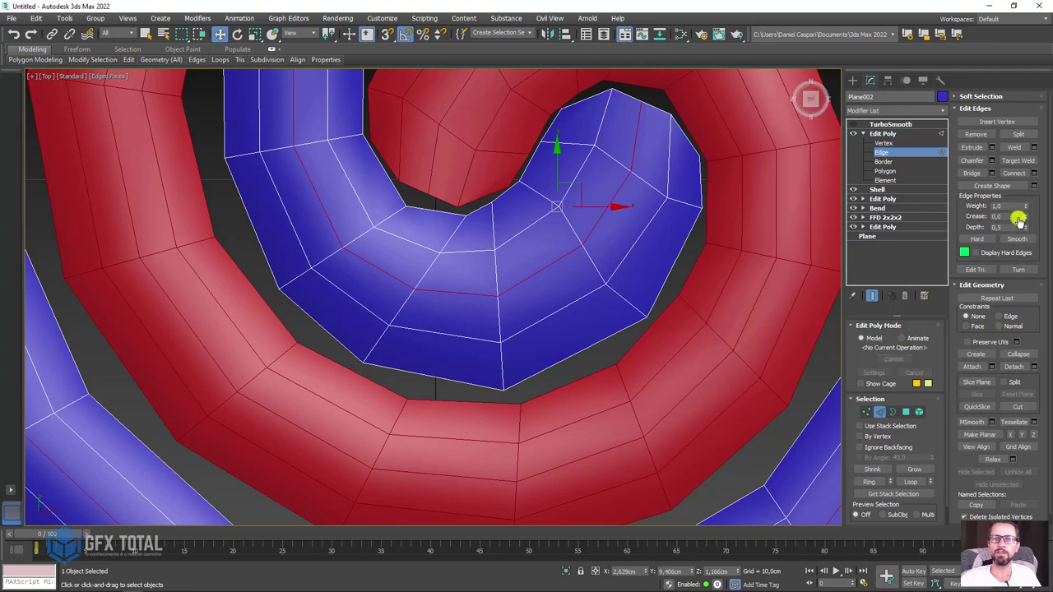
pyautogui.click(864, 412)
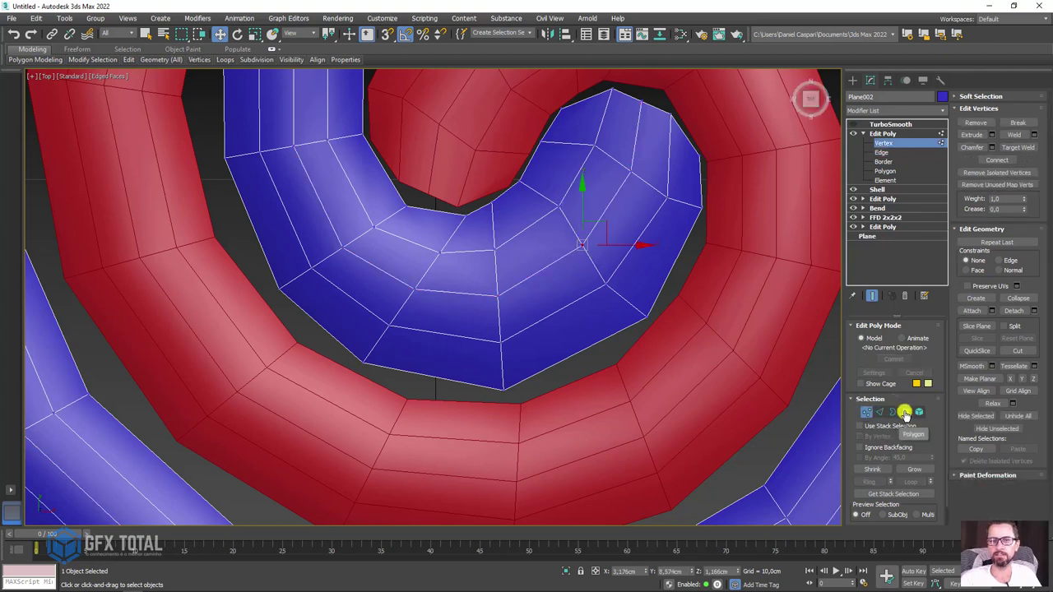
# - Inset the central blue-strip polygons by 0.571cm, then return to Top view
pyautogui.click(904, 412)
pyautogui.moveTo(613, 336)
pyautogui.keyDown('alt'); pyautogui.mouseDown(button='middle')
pyautogui.moveTo(676, 148)
pyautogui.moveTo(682, 313)
pyautogui.moveTo(702, 312)
pyautogui.mouseUp(button='middle'); pyautogui.keyUp('alt')
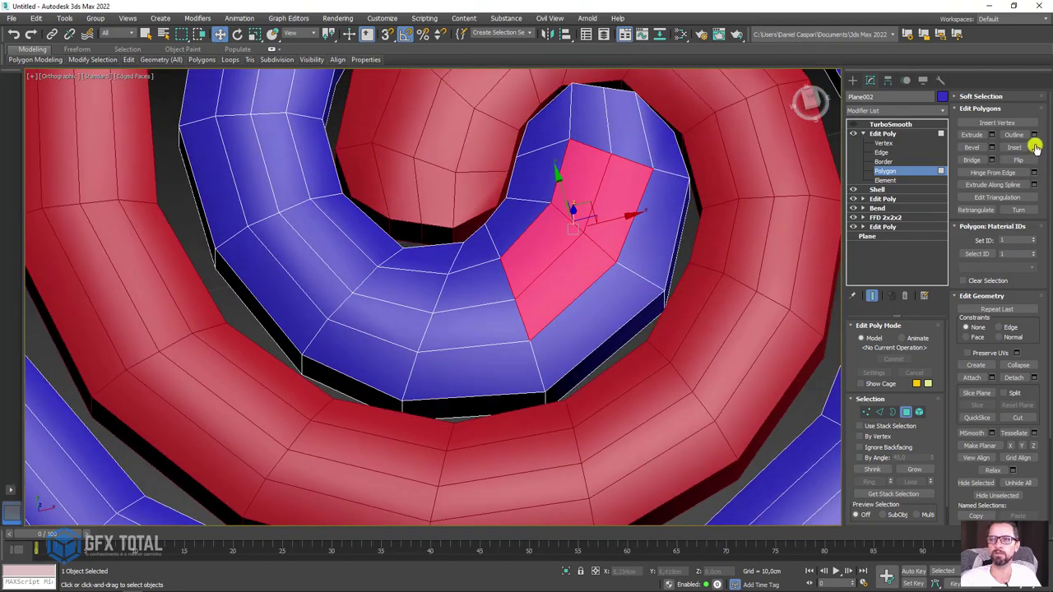
pyautogui.click(1034, 148)
pyautogui.moveTo(440, 329)
pyautogui.mouseDown()
pyautogui.moveTo(461, 291)
pyautogui.moveTo(452, 292)
pyautogui.mouseUp()
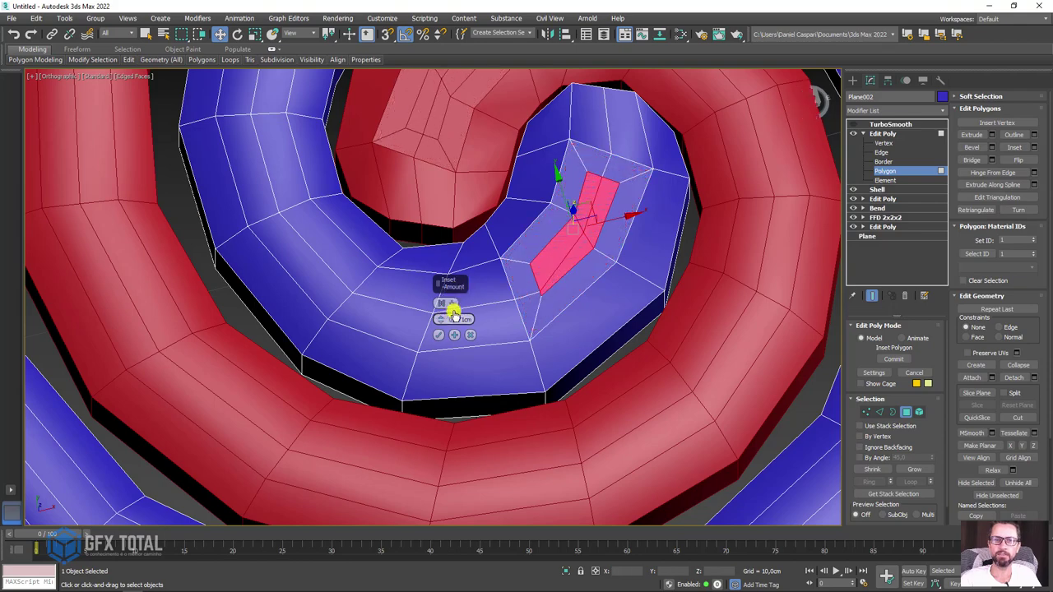
pyautogui.click(439, 335)
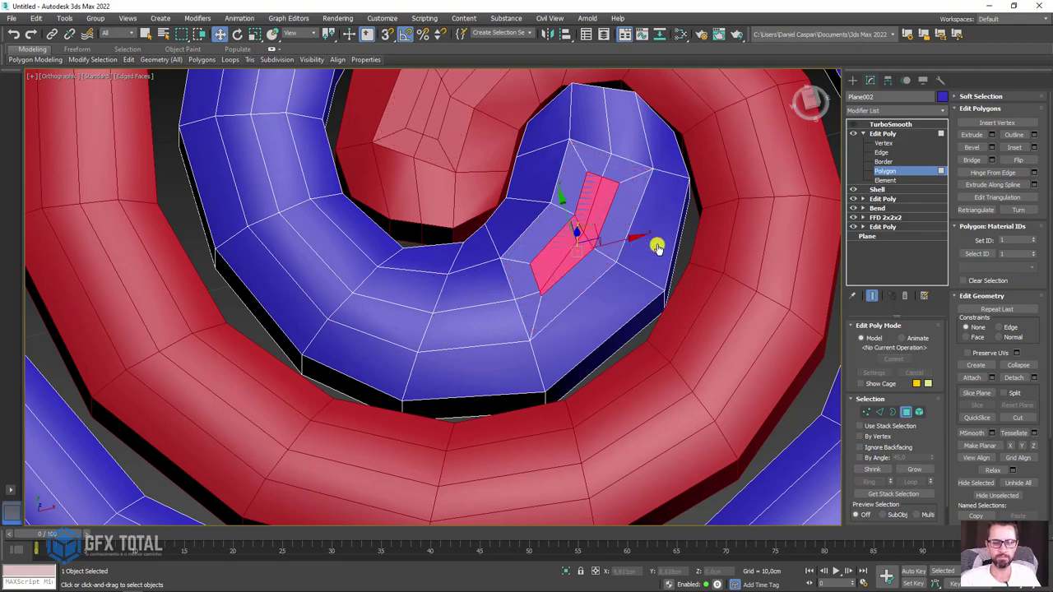
pyautogui.press('t')
pyautogui.scroll(5, 399, 274)
pyautogui.scroll(3, 482, 271)
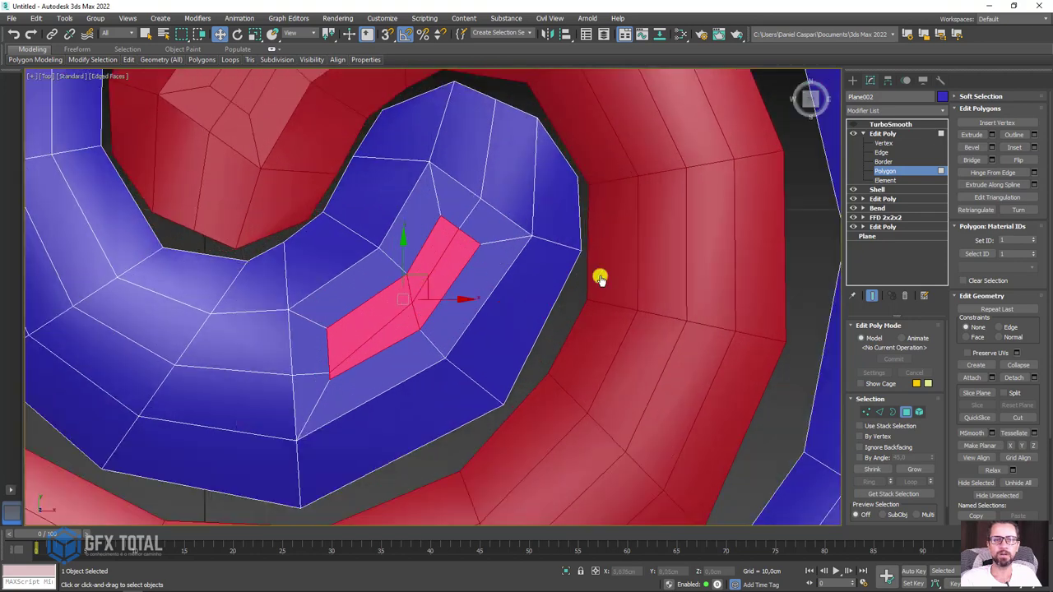
pyautogui.click(868, 412)
# - In wireframe Top view, drag the inner-end vertices of the blue coil into line
pyautogui.scroll(3, 381, 390)
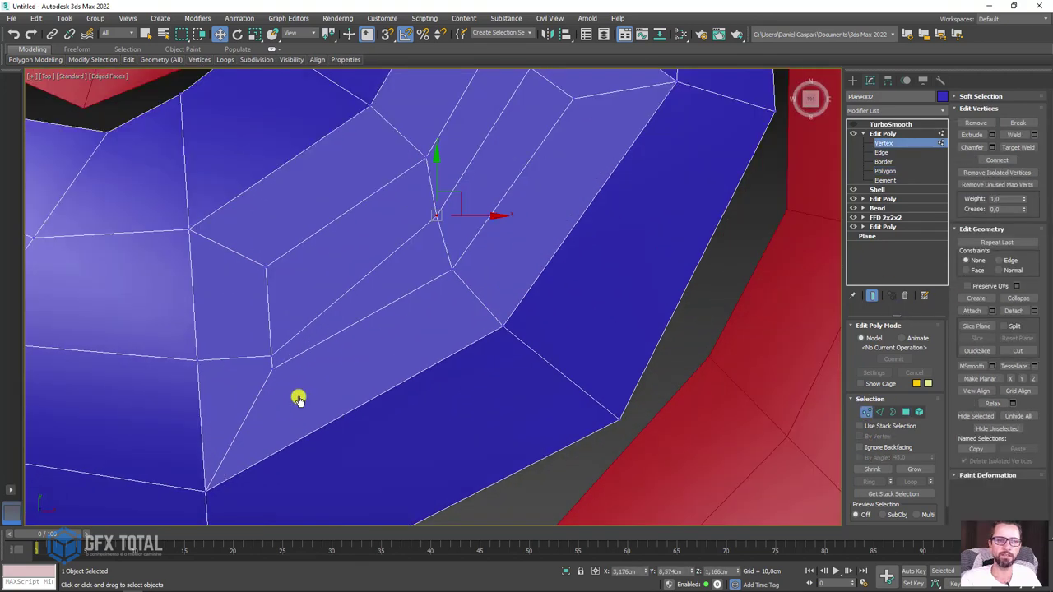
pyautogui.click(274, 360)
pyautogui.moveTo(290, 339); pyautogui.dragTo(344, 299)
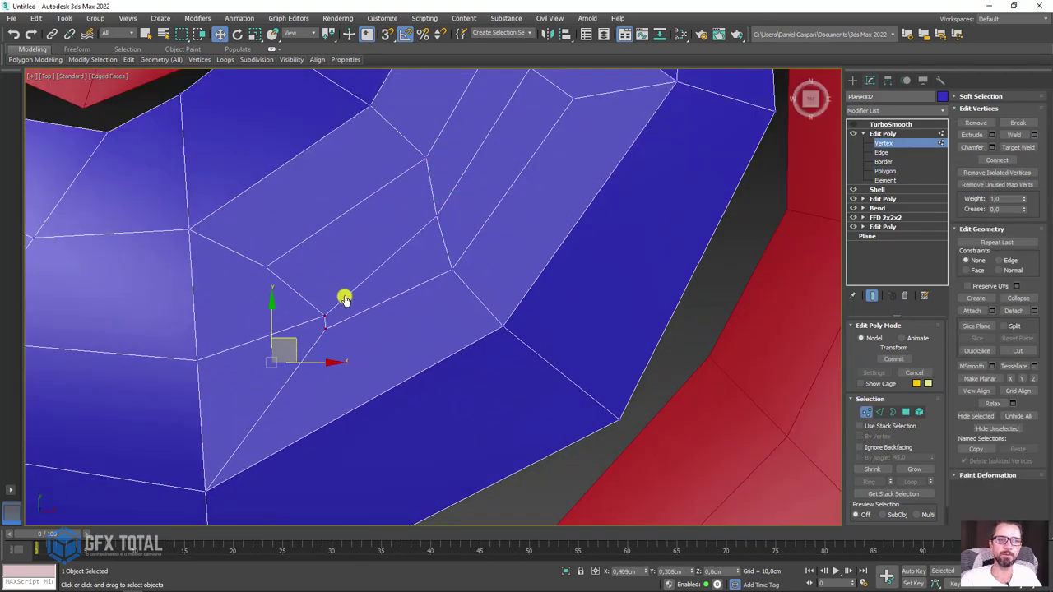
pyautogui.click(267, 265)
pyautogui.moveTo(281, 247)
pyautogui.mouseDown()
pyautogui.moveTo(329, 258)
pyautogui.moveTo(340, 276)
pyautogui.mouseUp()
pyautogui.press('F3')
pyautogui.click(452, 269)
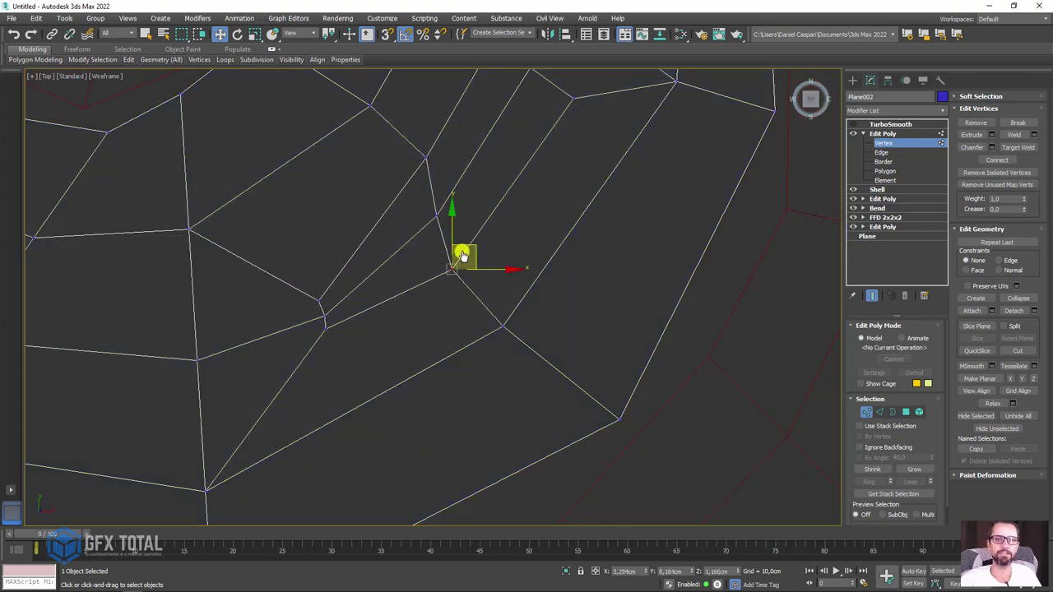
pyautogui.moveTo(471, 246); pyautogui.dragTo(417, 198)
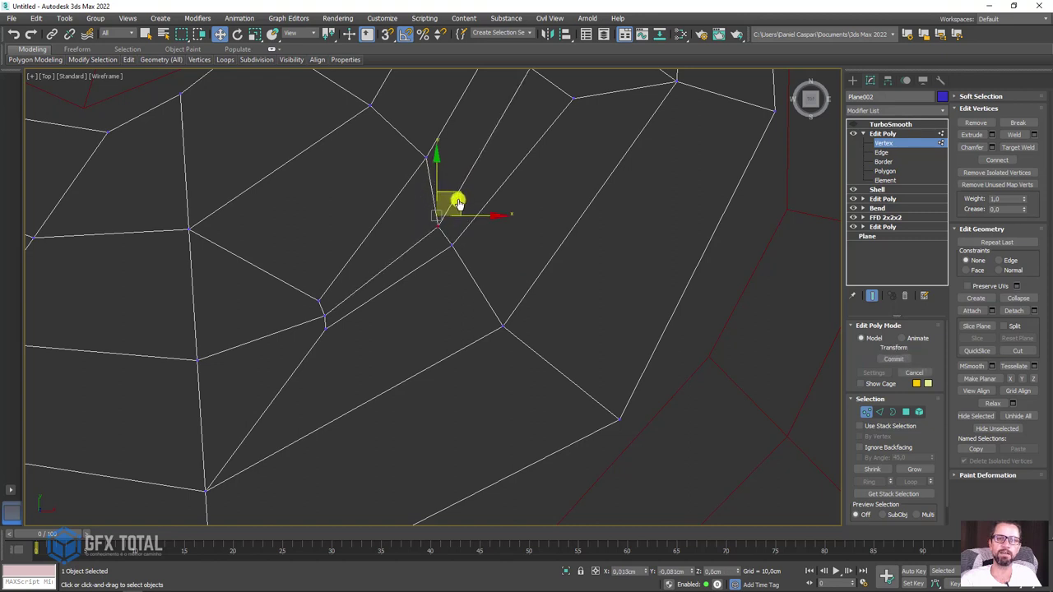
pyautogui.moveTo(458, 192); pyautogui.dragTo(447, 147)
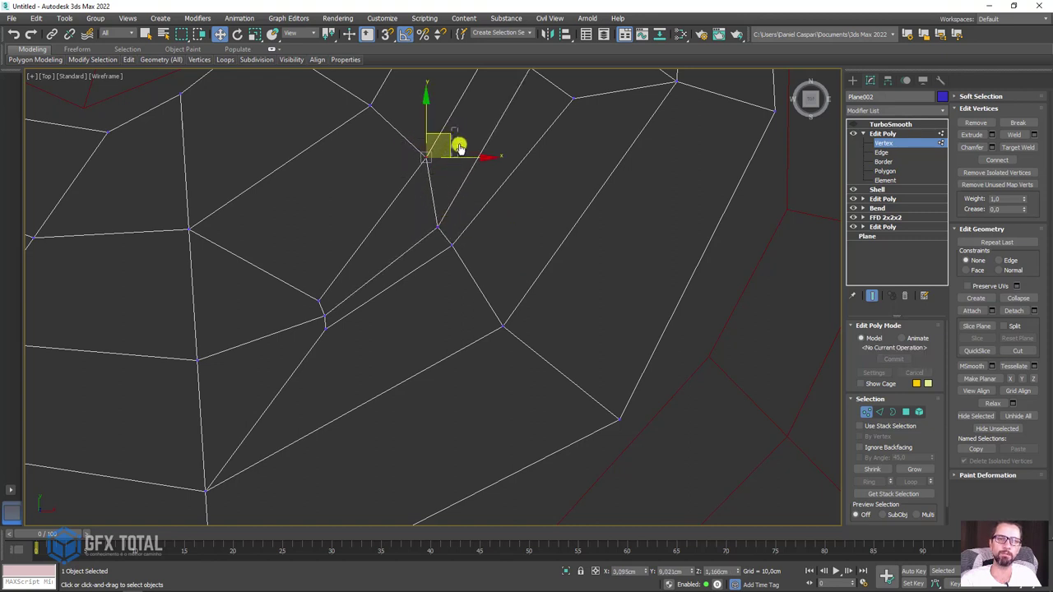
# - Align the upper vertices beside the strip and scale the lower-end vertices slightly apart
pyautogui.moveTo(444, 186); pyautogui.dragTo(484, 245, button='middle')
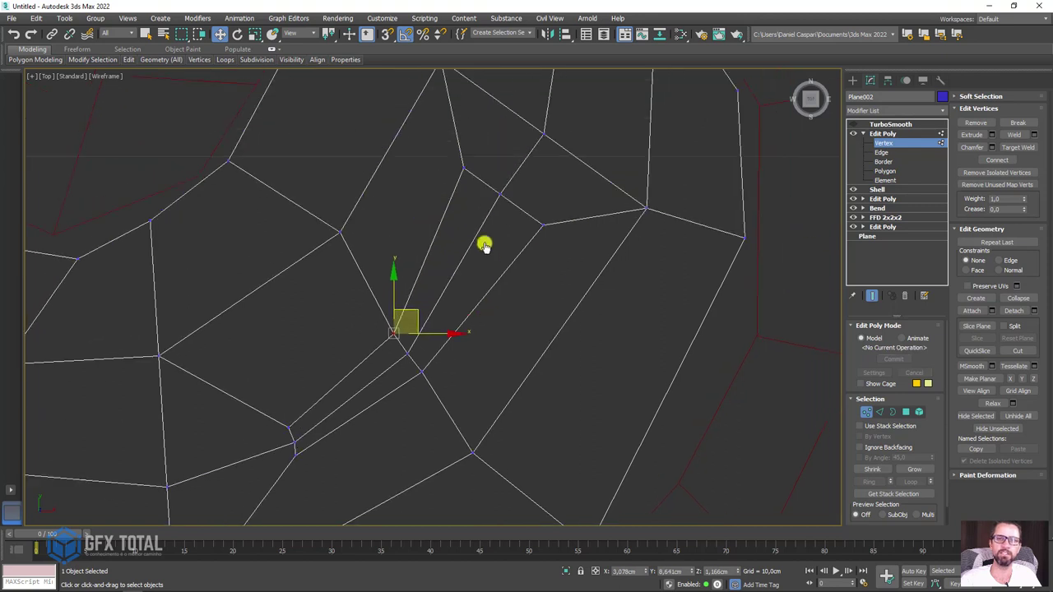
pyautogui.moveTo(524, 204); pyautogui.dragTo(559, 265)
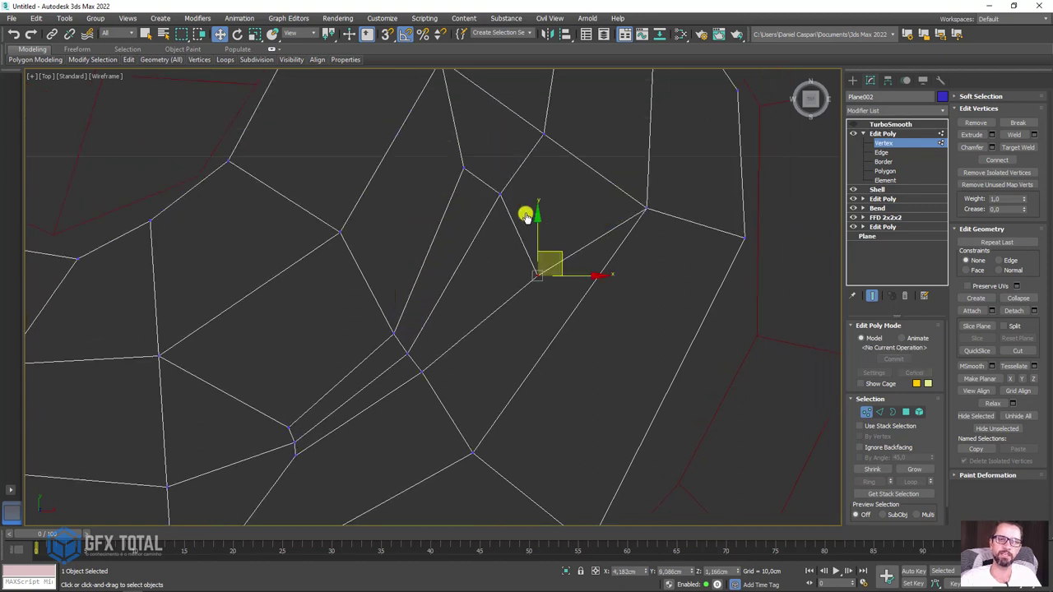
pyautogui.click(502, 189)
pyautogui.moveTo(509, 175)
pyautogui.mouseDown()
pyautogui.moveTo(529, 238)
pyautogui.moveTo(433, 110)
pyautogui.mouseUp()
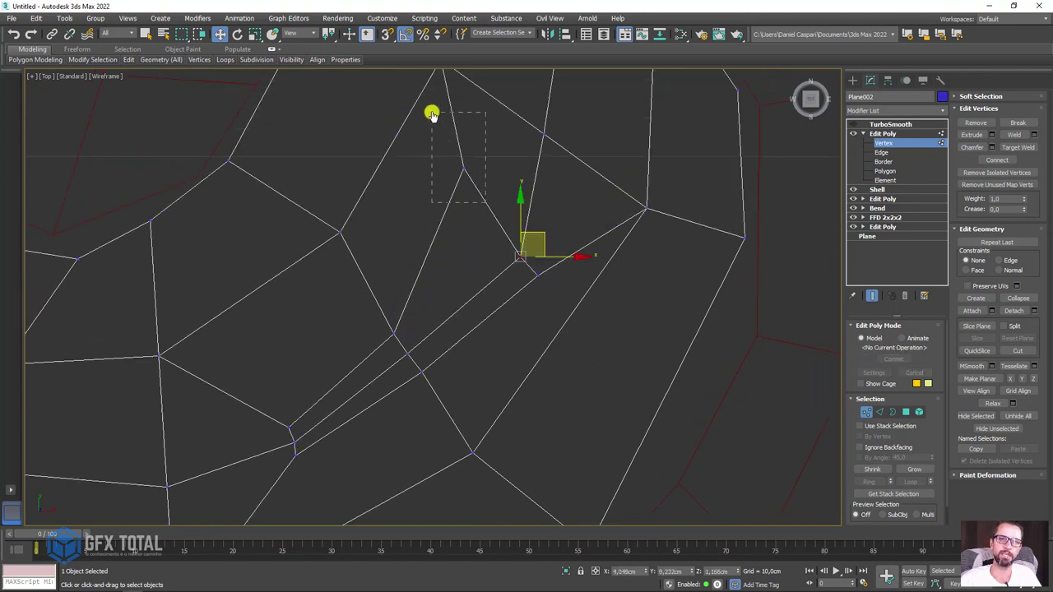
pyautogui.moveTo(487, 142); pyautogui.dragTo(533, 209)
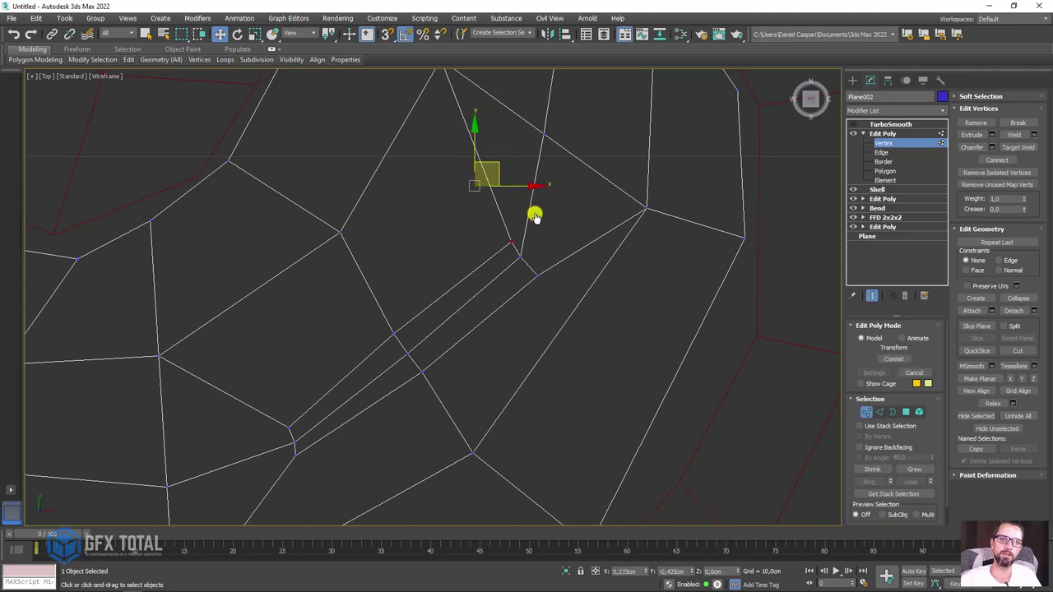
pyautogui.click(296, 442)
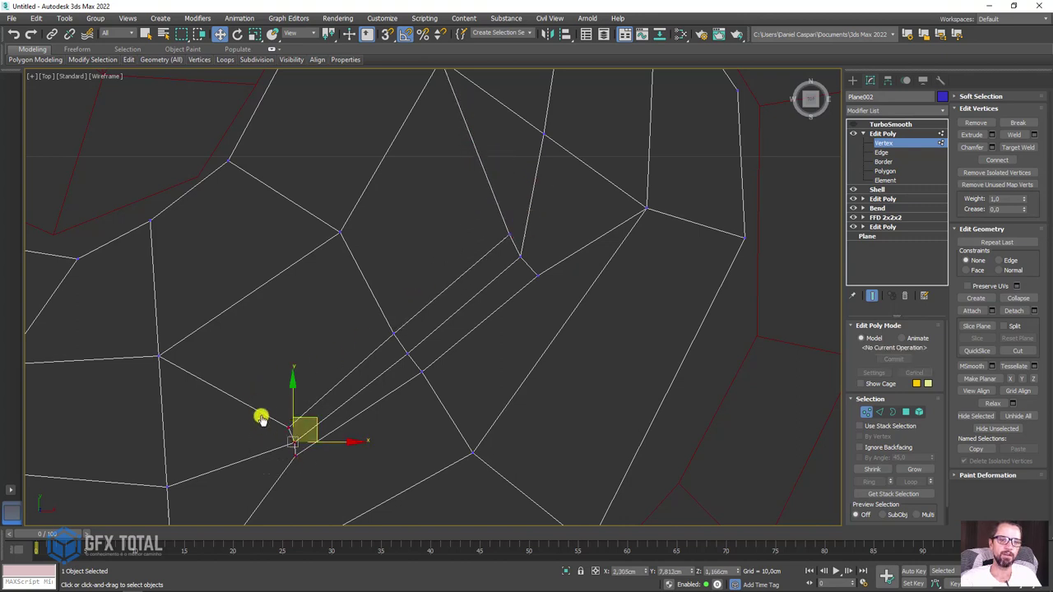
pyautogui.press('r')
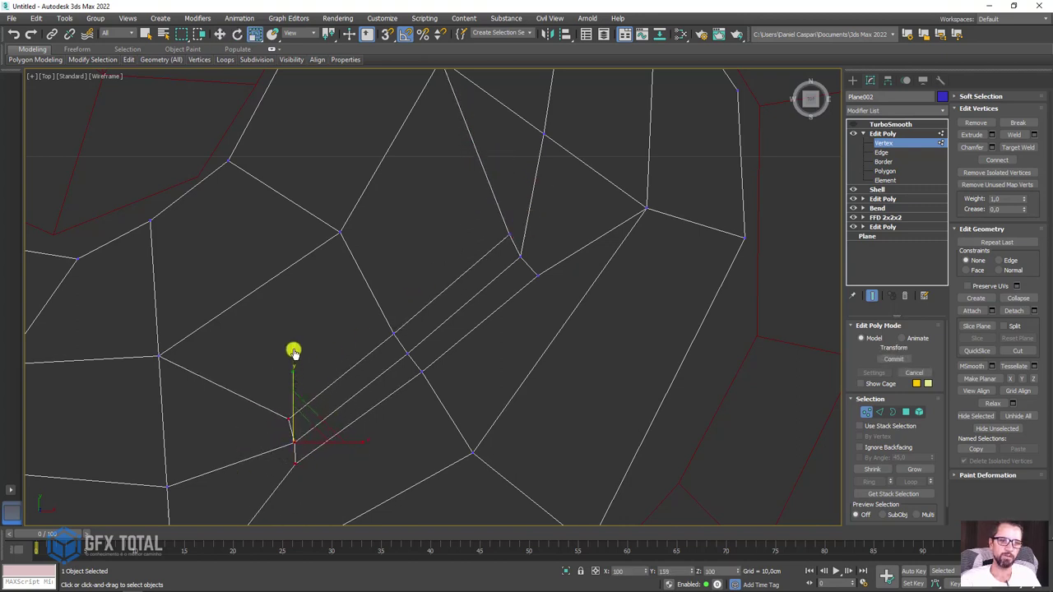
pyautogui.moveTo(367, 444); pyautogui.dragTo(387, 441)
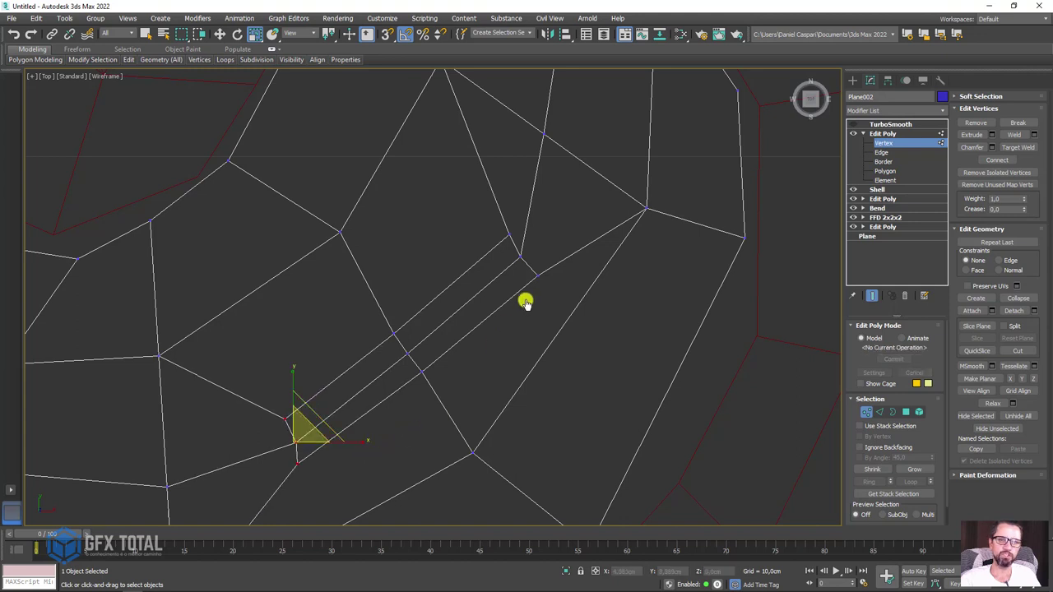
# - Select the strip's upper-end vertices and return to shaded display with edged faces
pyautogui.moveTo(483, 213); pyautogui.dragTo(547, 284)
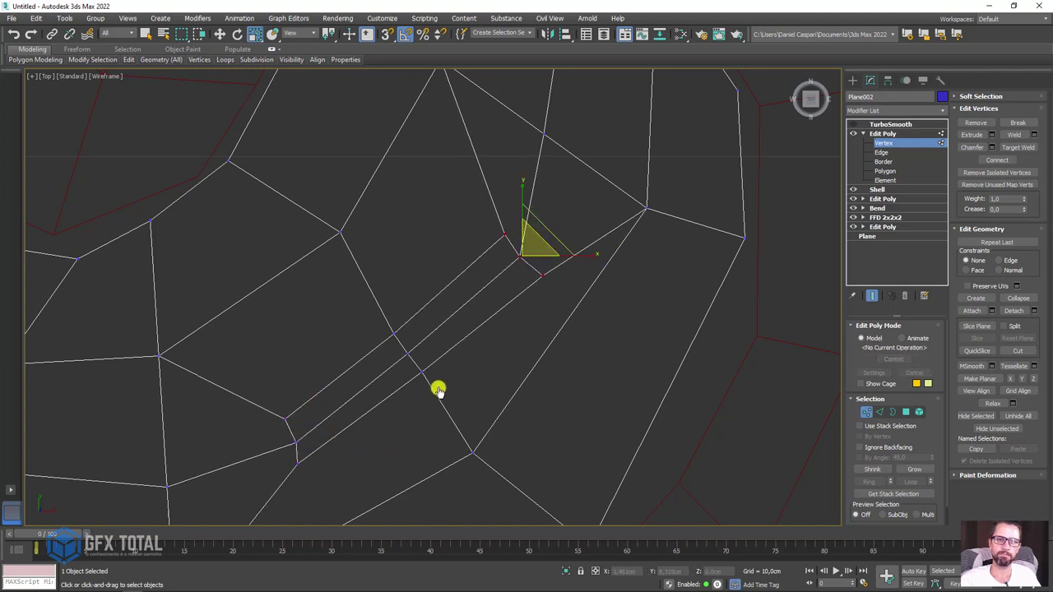
pyautogui.moveTo(370, 321); pyautogui.dragTo(370, 322)
pyautogui.scroll(-2, 488, 353)
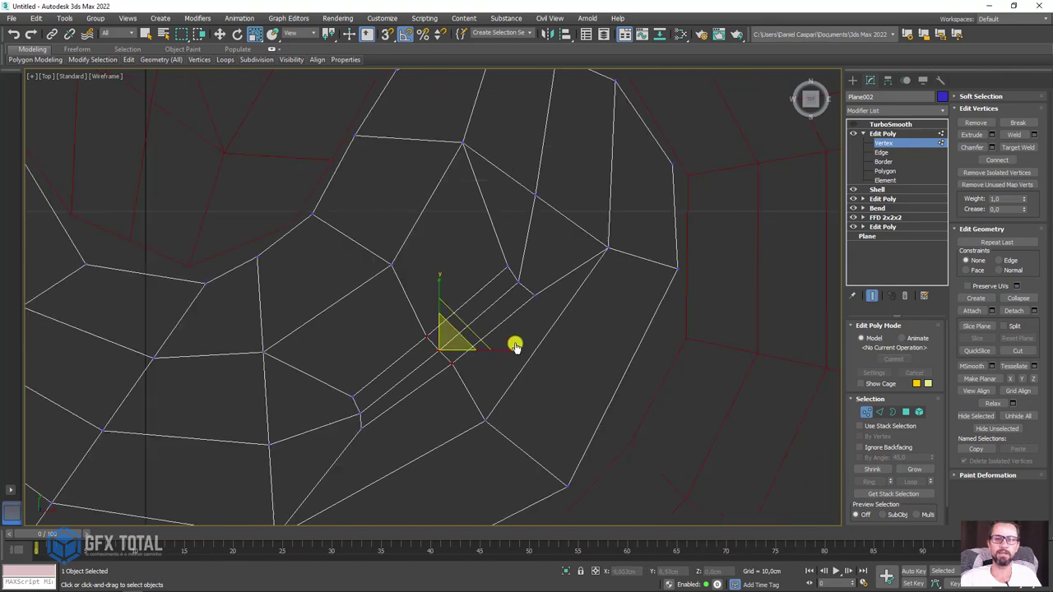
pyautogui.scroll(2, 625, 270)
pyautogui.moveTo(625, 270); pyautogui.dragTo(630, 267, button='middle')
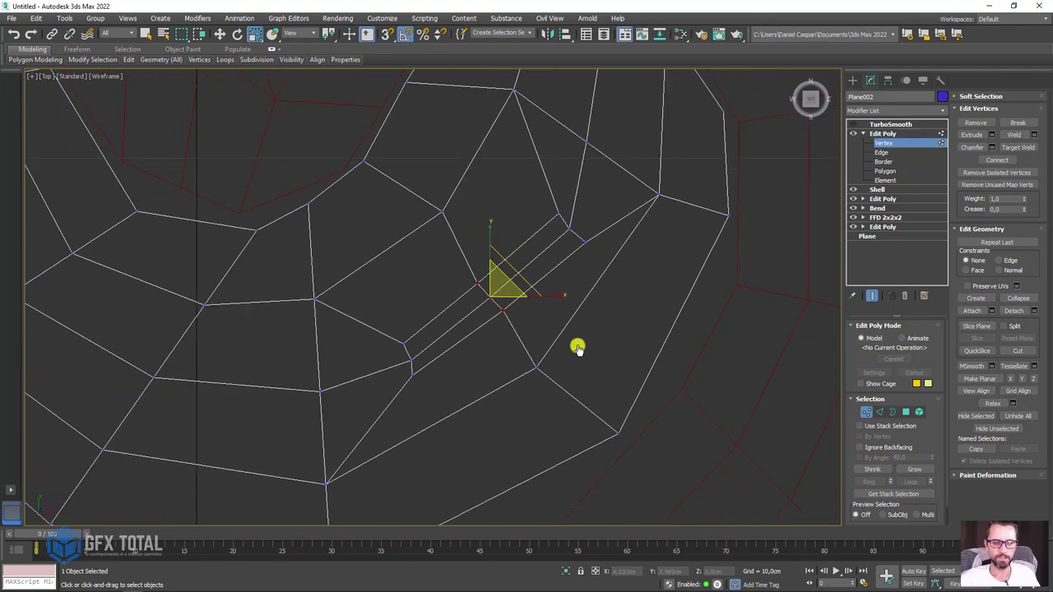
pyautogui.press('F3')
pyautogui.press('F4')
pyautogui.keyDown('alt'); pyautogui.moveTo(560, 366); pyautogui.dragTo(560, 358, button='middle'); pyautogui.keyUp('alt')
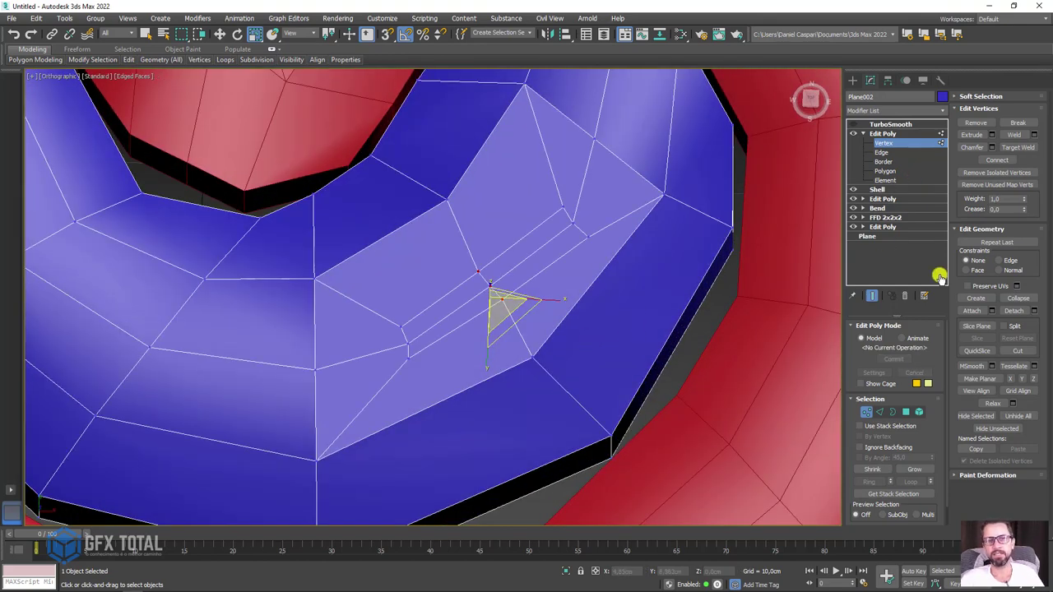
# - Inset the narrow strip polygons with a very small inset amount
pyautogui.click(908, 412)
pyautogui.scroll(-2, 529, 301)
pyautogui.keyDown('alt'); pyautogui.moveTo(529, 301); pyautogui.dragTo(500, 266, button='middle'); pyautogui.keyUp('alt')
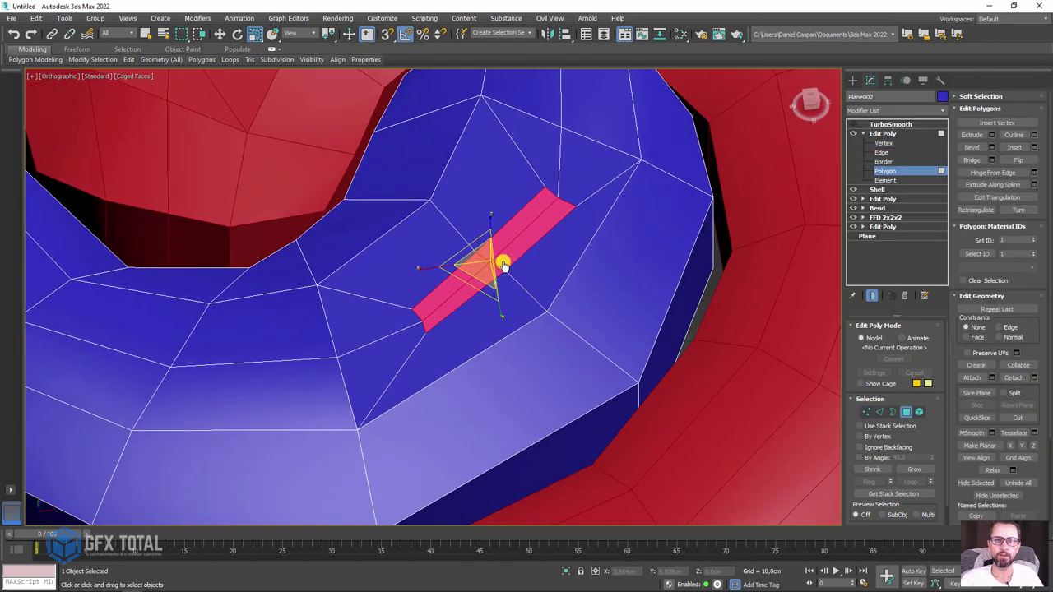
pyautogui.scroll(3, 501, 266)
pyautogui.click(1034, 148)
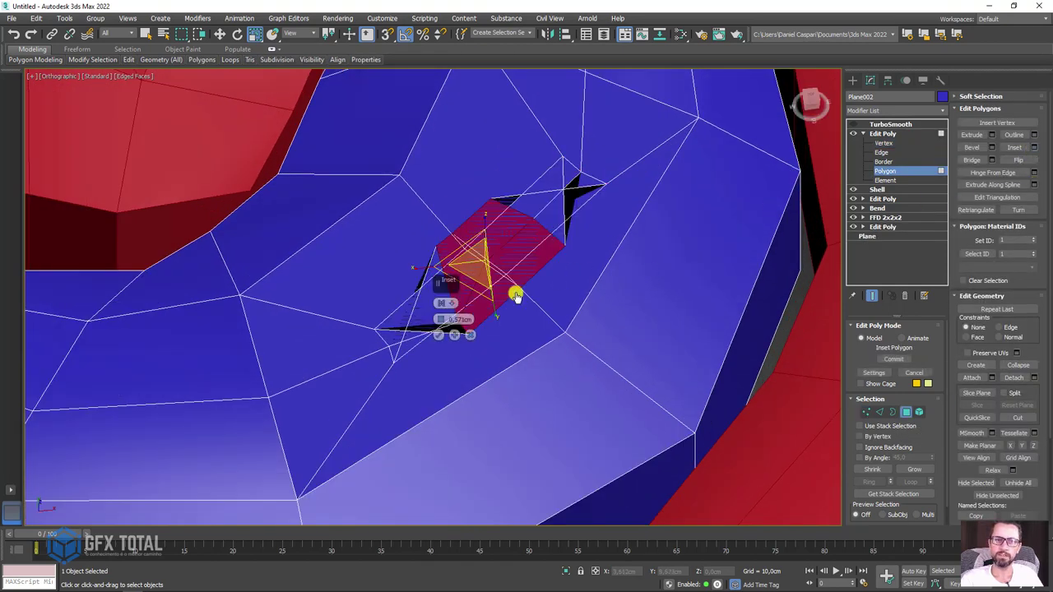
pyautogui.moveTo(440, 321); pyautogui.dragTo(432, 344)
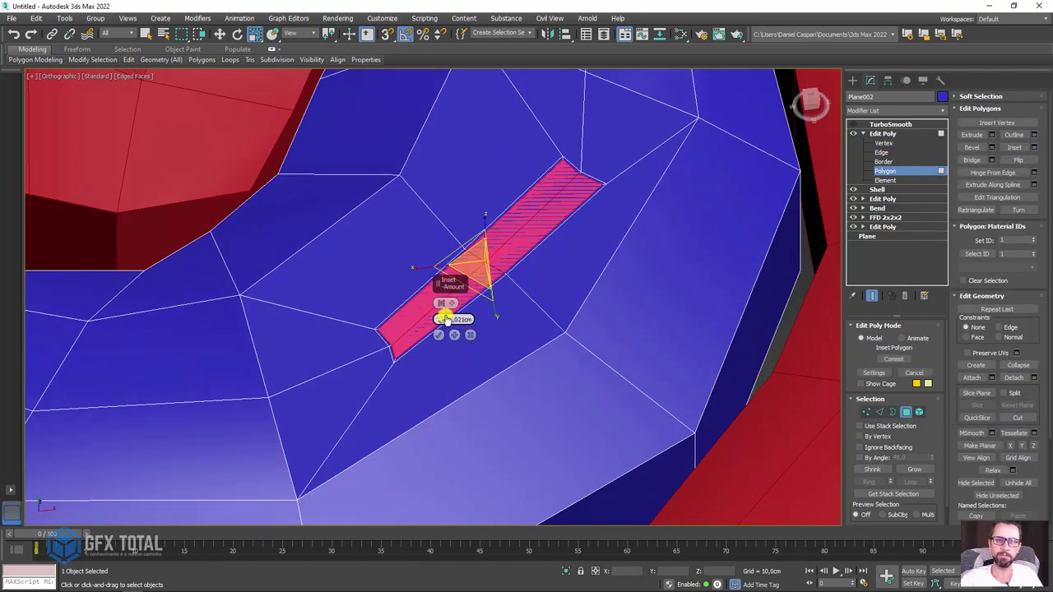
pyautogui.click(440, 336)
# - Orbit in wireframe to inspect the top and bottom inset strips
pyautogui.scroll(-2, 448, 334)
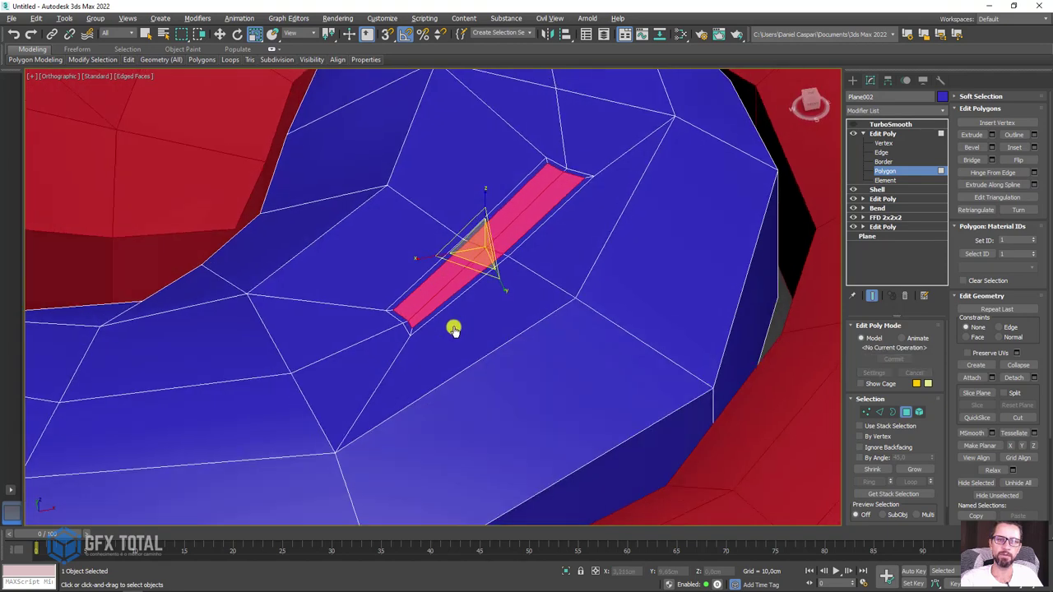
pyautogui.moveTo(453, 332)
pyautogui.keyDown('alt'); pyautogui.mouseDown(button='middle')
pyautogui.moveTo(477, 219)
pyautogui.moveTo(470, 252)
pyautogui.moveTo(576, 301)
pyautogui.mouseUp(button='middle'); pyautogui.keyUp('alt')
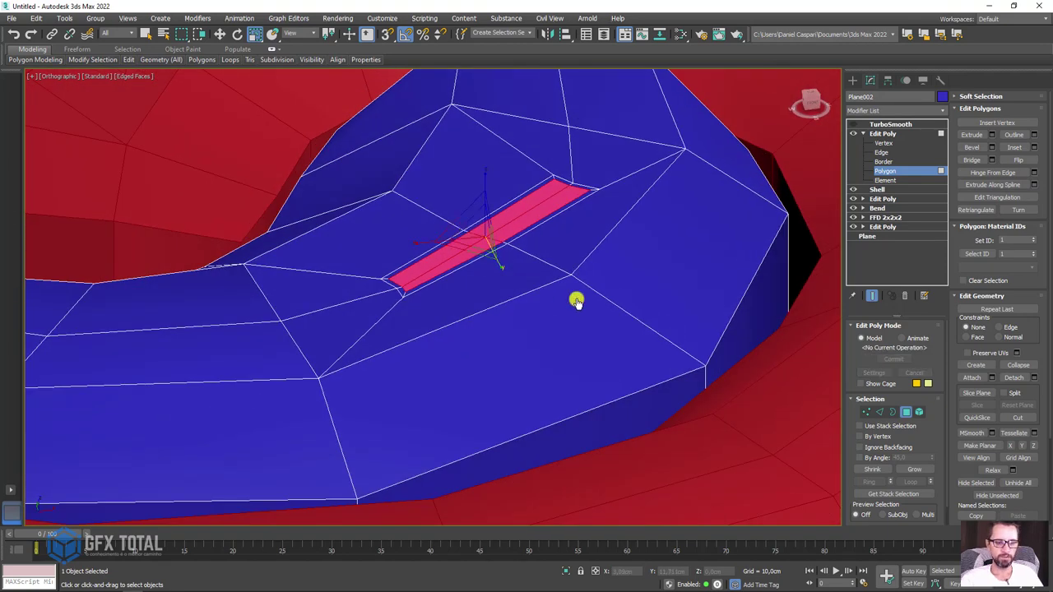
pyautogui.press('F3')
pyautogui.keyDown('alt'); pyautogui.moveTo(568, 345); pyautogui.dragTo(545, 277, button='middle'); pyautogui.keyUp('alt')
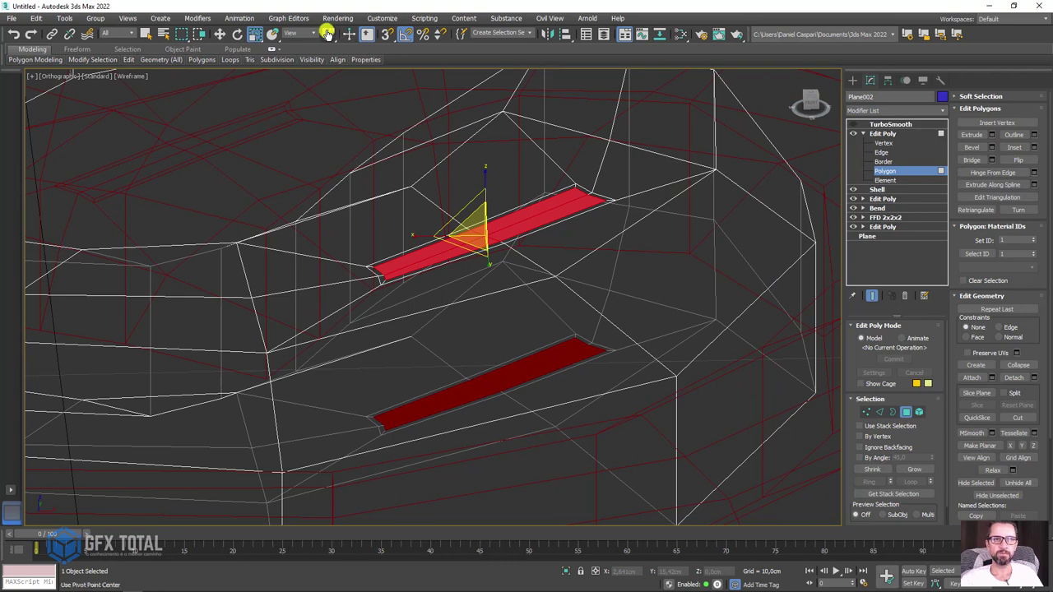
# - Bridge the selected top and bottom strip polygons into a center slot, then restore Edged Faces shading
pyautogui.moveTo(328, 34); pyautogui.dragTo(329, 72)
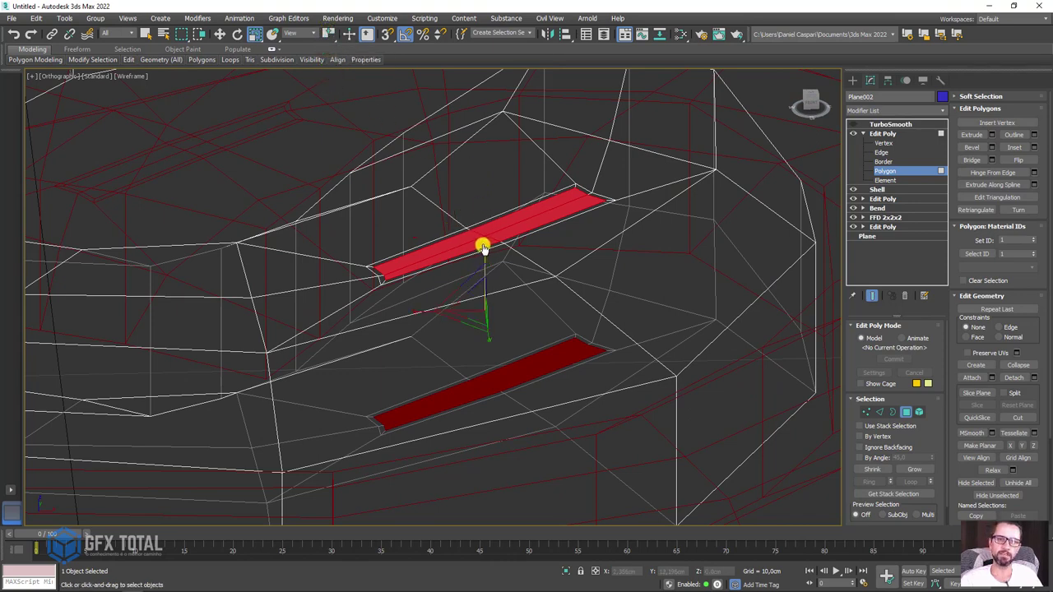
pyautogui.moveTo(483, 247); pyautogui.dragTo(482, 252)
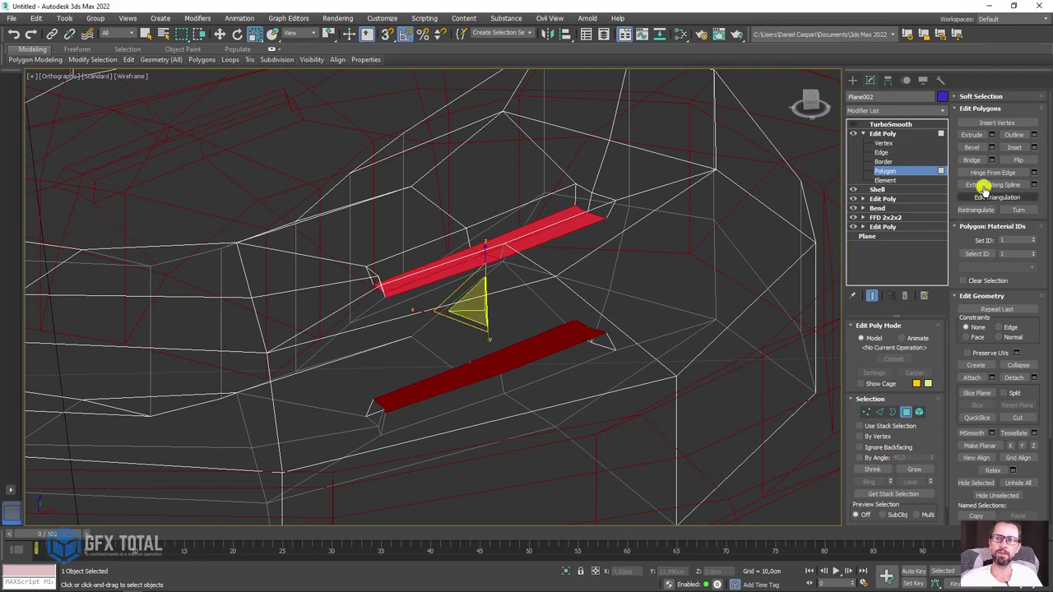
pyautogui.click(971, 160)
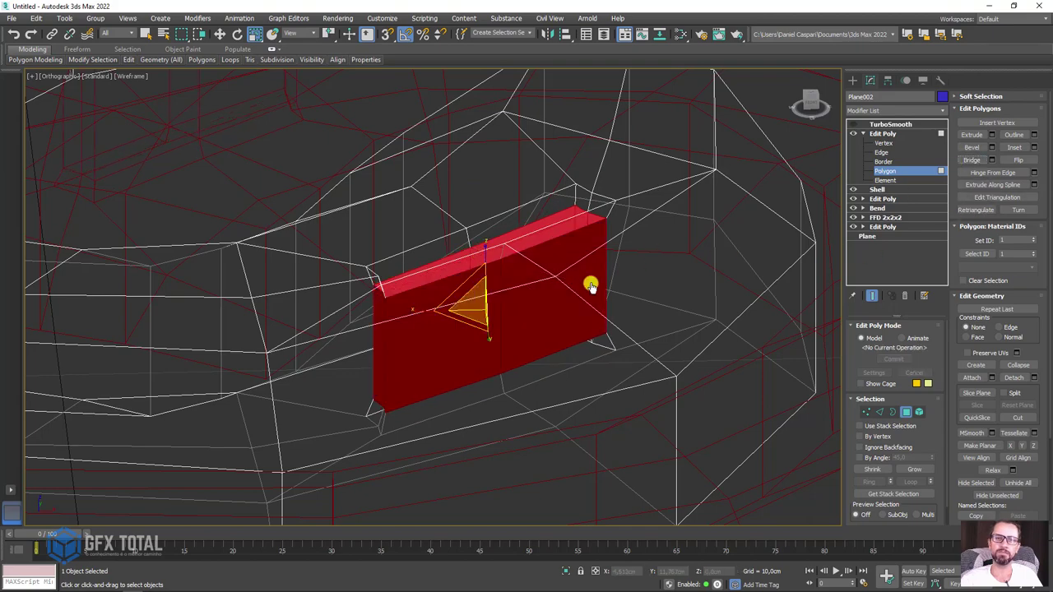
pyautogui.moveTo(592, 284)
pyautogui.keyDown('alt'); pyautogui.mouseDown(button='middle')
pyautogui.moveTo(565, 320)
pyautogui.moveTo(560, 381)
pyautogui.moveTo(567, 323)
pyautogui.moveTo(562, 359)
pyautogui.moveTo(698, 289)
pyautogui.moveTo(730, 377)
pyautogui.moveTo(682, 371)
pyautogui.moveTo(714, 260)
pyautogui.mouseUp(button='middle'); pyautogui.keyUp('alt')
pyautogui.press('F3')
pyautogui.scroll(-5, 576, 357)
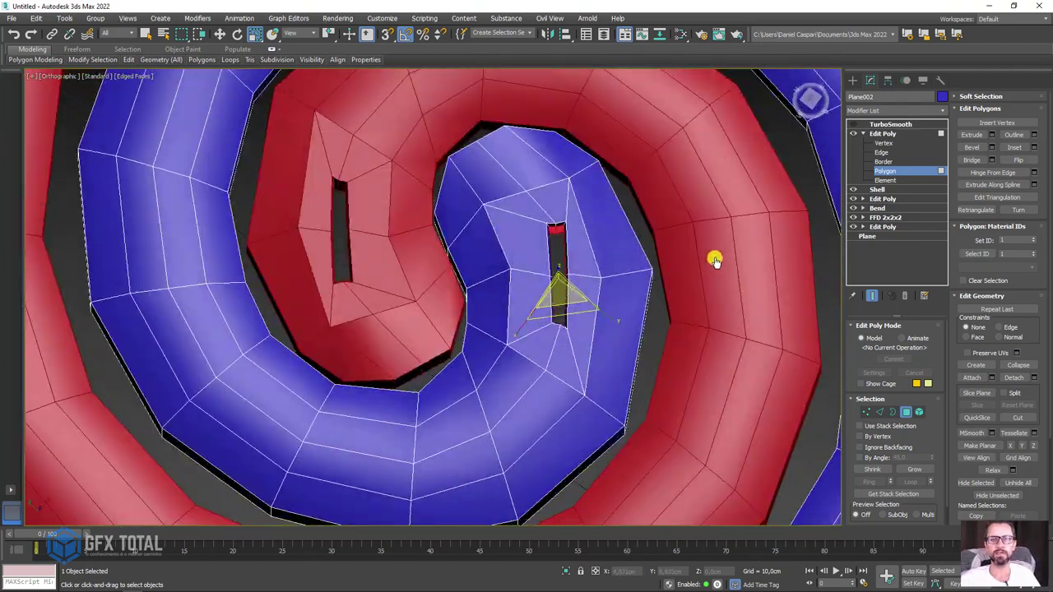
# - Leave polygon level and switch the TurboSmooth modifier back on
pyautogui.click(880, 133)
pyautogui.click(863, 133)
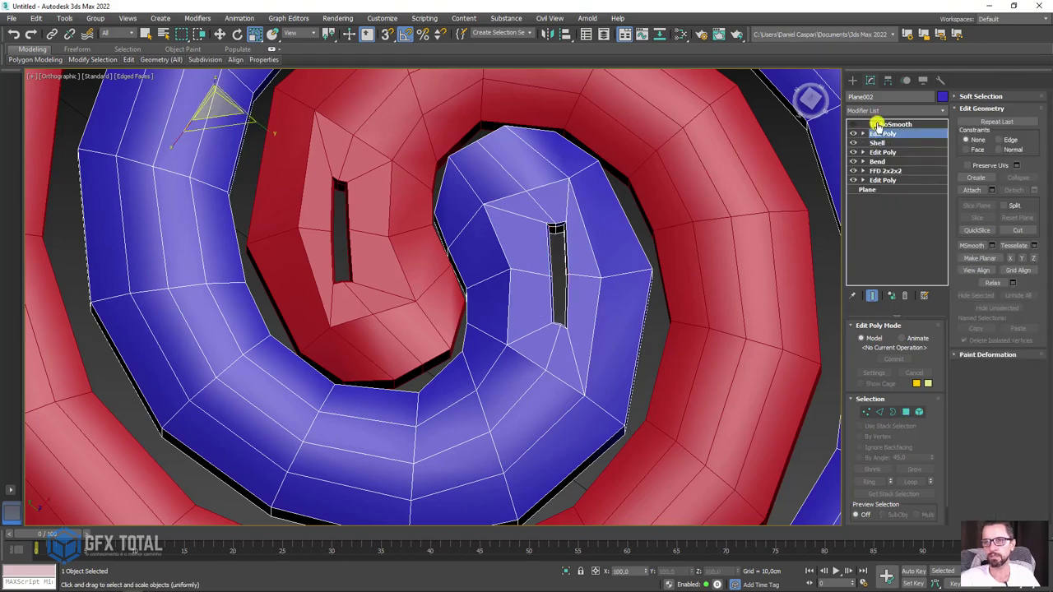
pyautogui.click(878, 123)
pyautogui.click(853, 124)
pyautogui.scroll(-5, 521, 261)
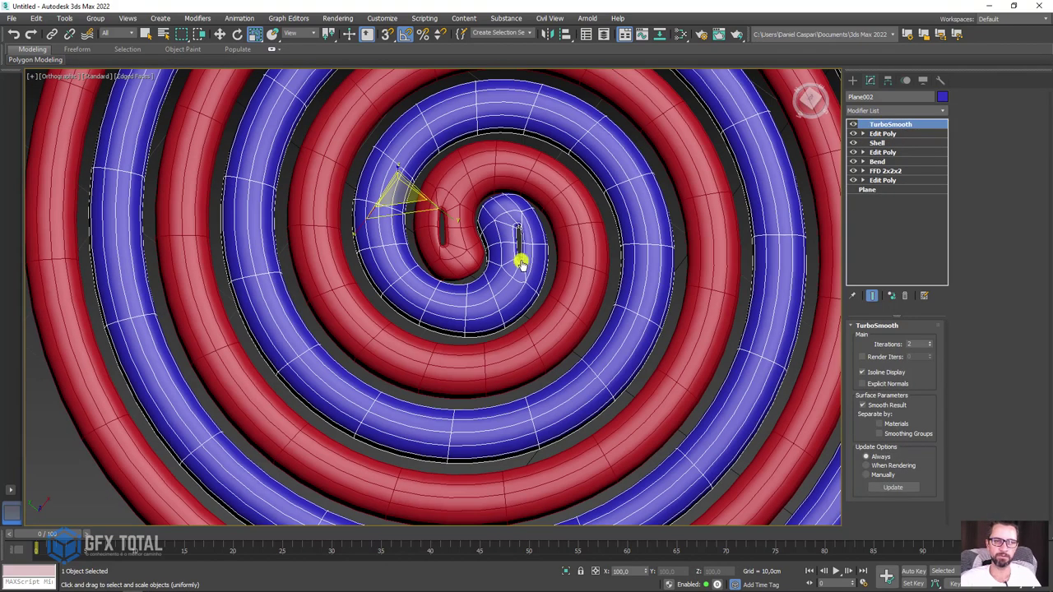
pyautogui.scroll(-3, 547, 282)
pyautogui.scroll(-3, 545, 282)
# - Orbit the Perspective view and marquee-select both red and blue spiral coils
pyautogui.click(706, 340)
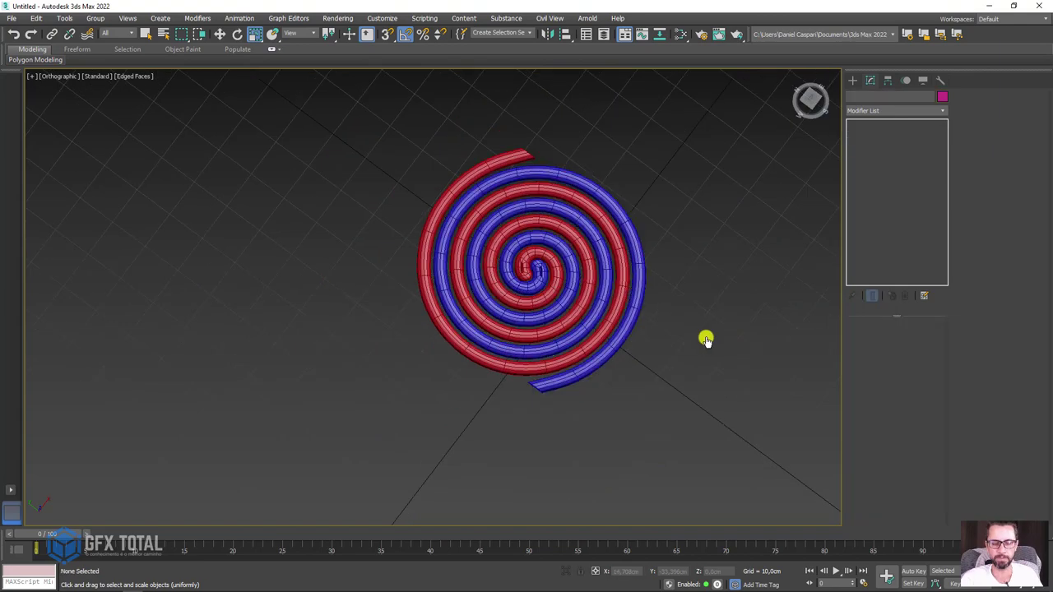
pyautogui.moveTo(692, 332)
pyautogui.keyDown('alt'); pyautogui.mouseDown(button='middle')
pyautogui.moveTo(717, 376)
pyautogui.moveTo(693, 357)
pyautogui.mouseUp(button='middle'); pyautogui.keyUp('alt')
pyautogui.scroll(2, 693, 357)
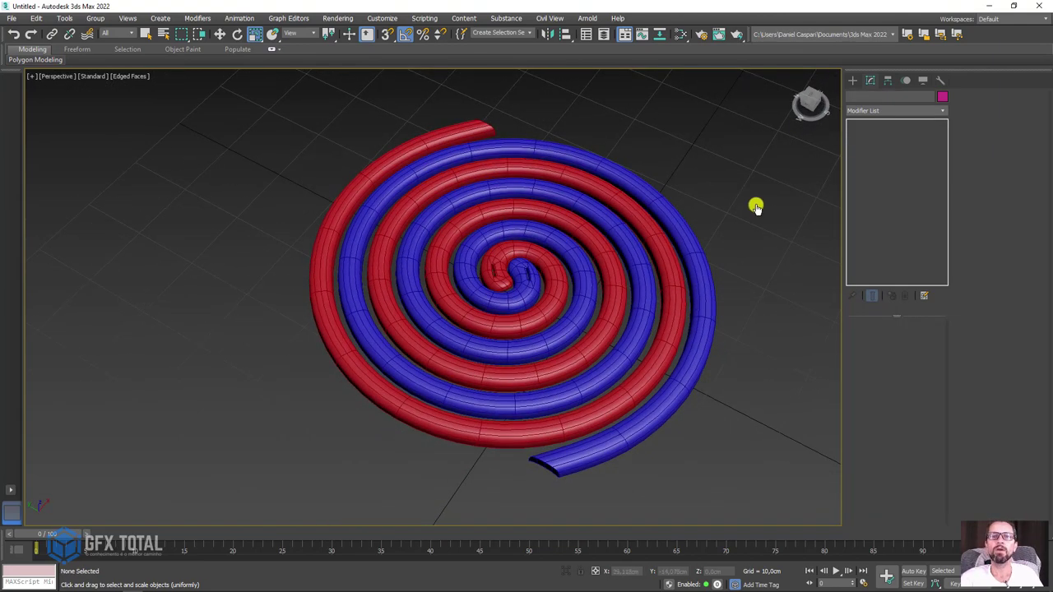
pyautogui.moveTo(281, 445); pyautogui.dragTo(284, 444)
pyautogui.moveTo(488, 436)
pyautogui.keyDown('alt'); pyautogui.mouseDown(button='middle')
pyautogui.moveTo(658, 460)
pyautogui.moveTo(644, 272)
pyautogui.moveTo(680, 313)
pyautogui.moveTo(606, 411)
pyautogui.mouseUp(button='middle'); pyautogui.keyUp('alt')
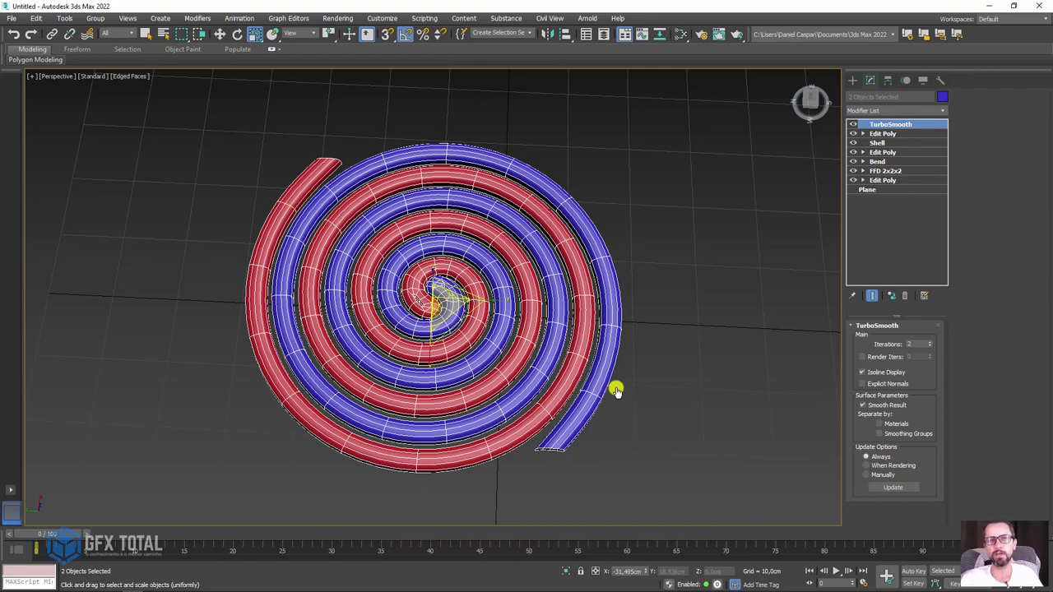
pyautogui.keyDown('alt'); pyautogui.moveTo(602, 415); pyautogui.dragTo(677, 414, button='middle'); pyautogui.keyUp('alt')
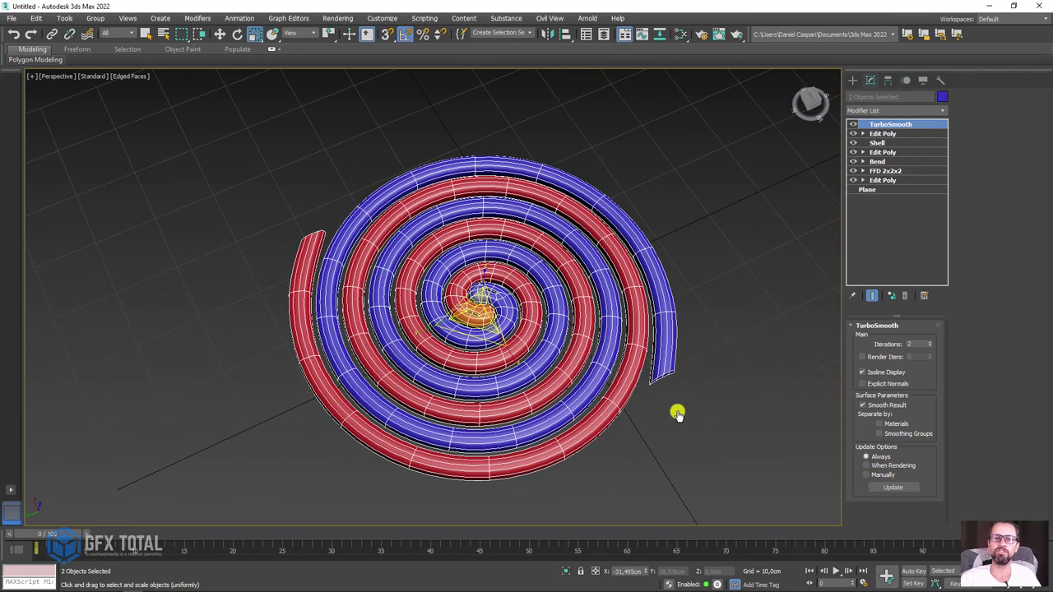